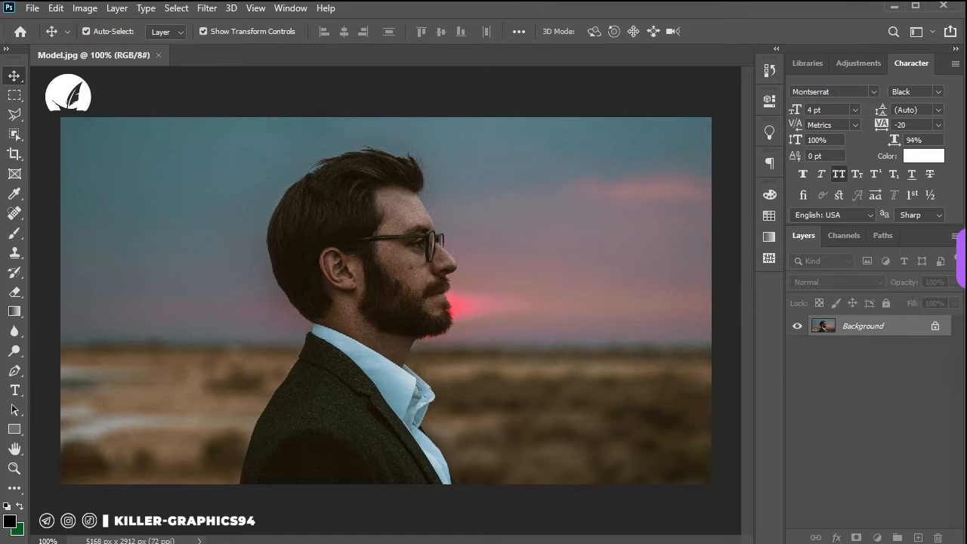
Select the man with Select Subject and add a layer mask that hides the background around him.
left_click(176, 15)
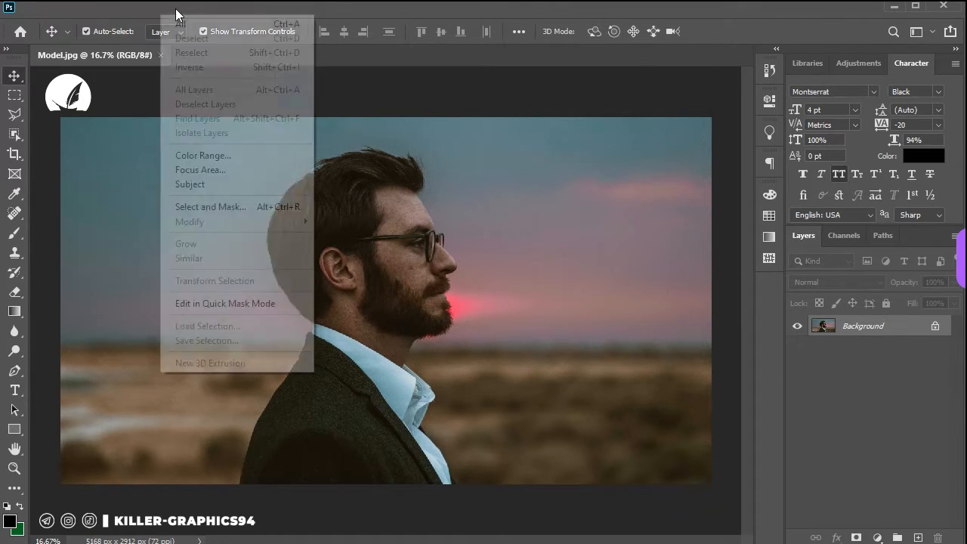
left_click(201, 184)
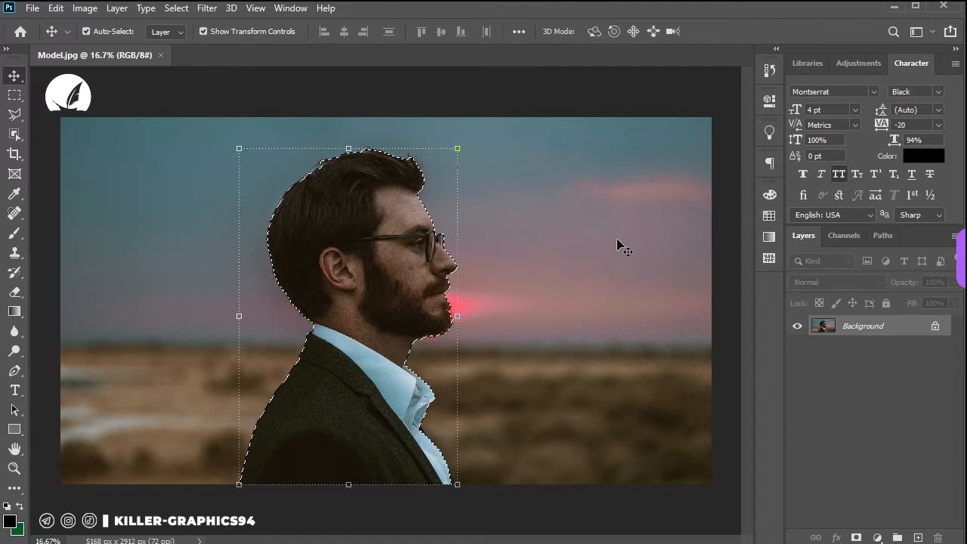
scroll(319, 123, "up", 3)
scroll(318, 122, "down", 3)
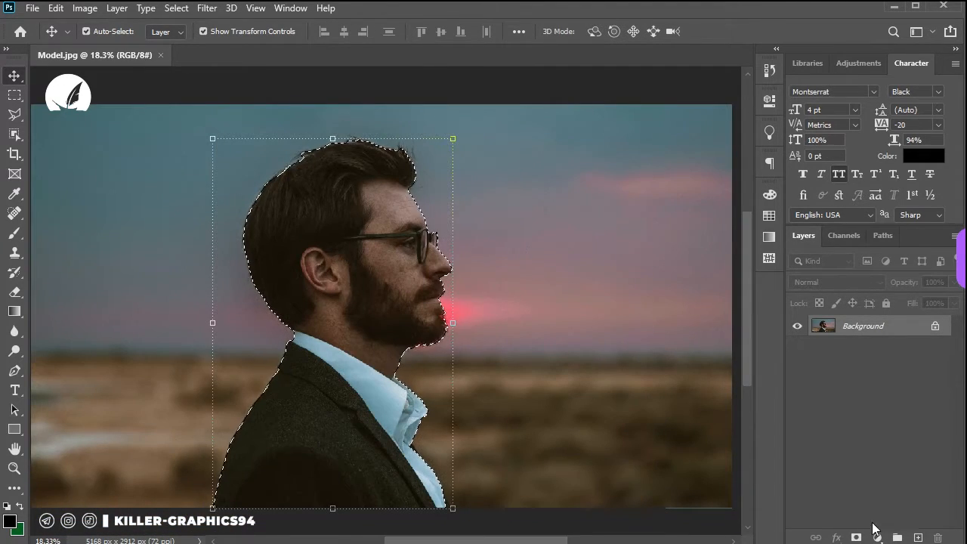
left_click(856, 537)
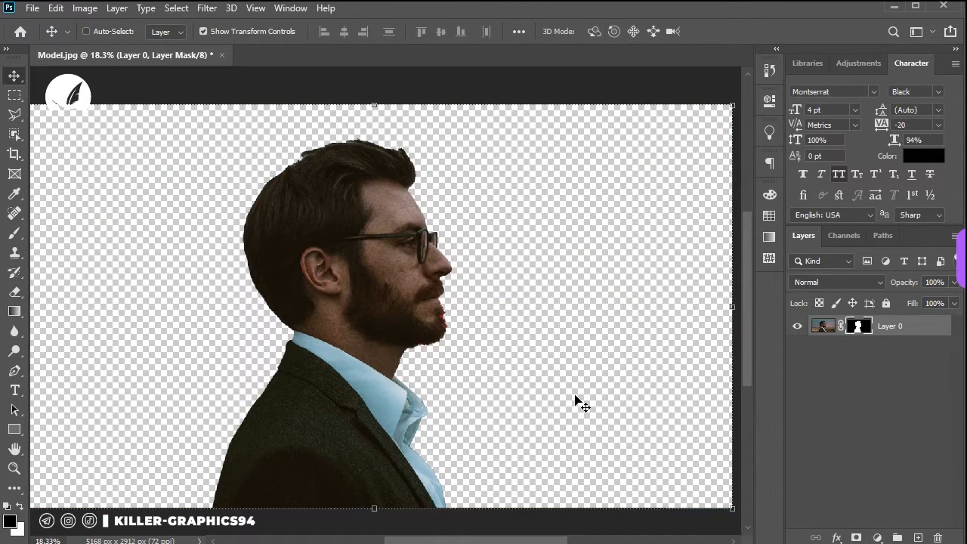
key("ctrl+i")
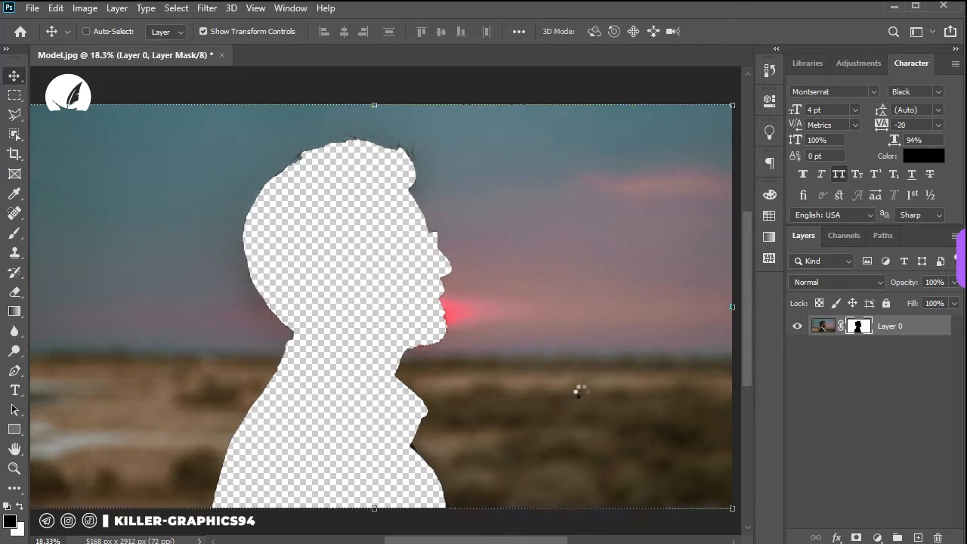
key("ctrl+i")
Duplicate the masked layer and open the copy's mask in Select and Mask.
left_click_drag(934, 331, 915, 539)
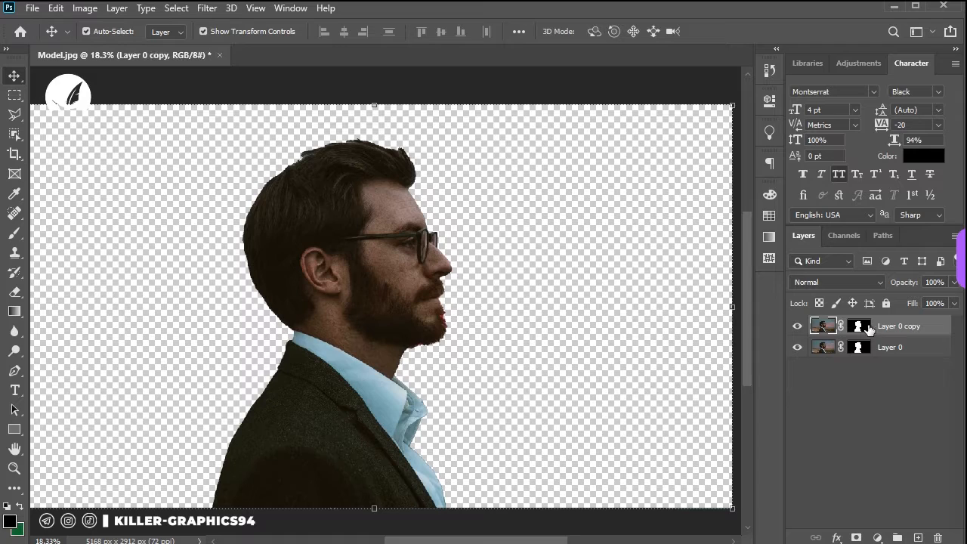
left_click(861, 326)
key("m")
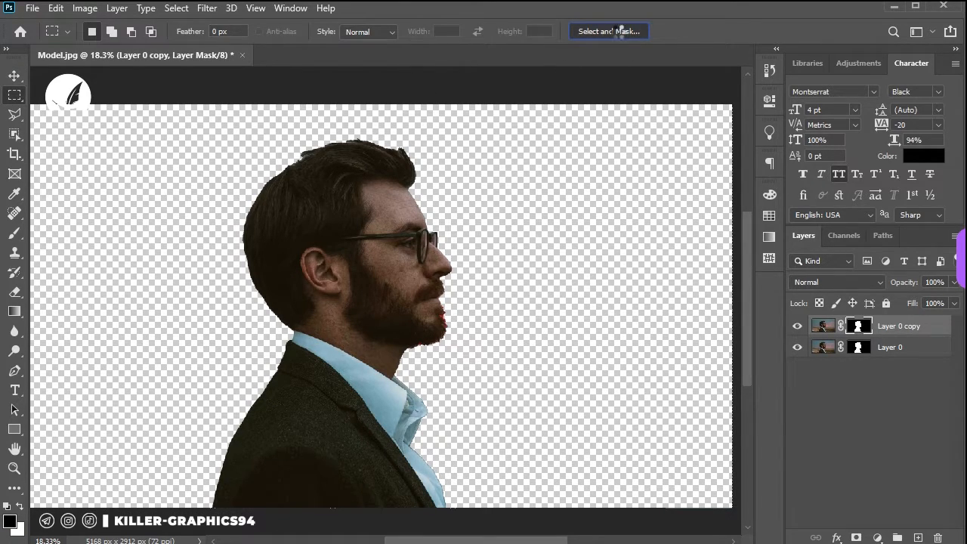
left_click(620, 32)
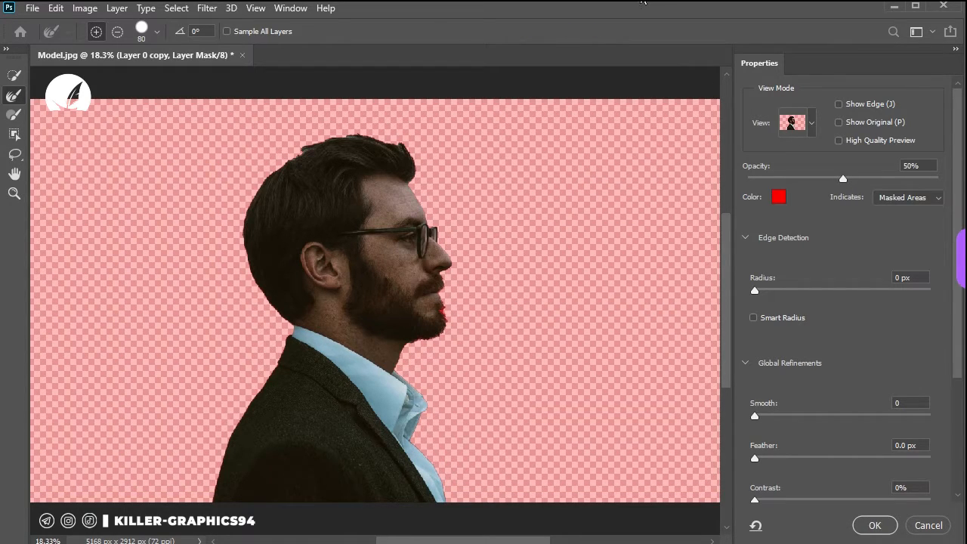
Refine the mask edges around the hair and beard with the Refine Edge brush at size 175 and apply the result.
key("bracketright")
key("bracketright")
key("bracketright")
key("bracketright")
key("bracketright")
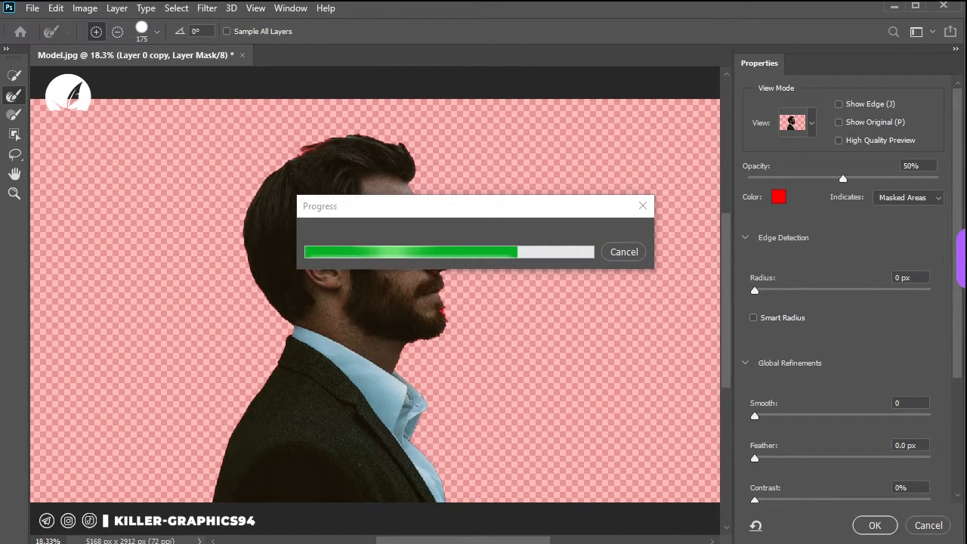
scroll(842, 171, "down", 3)
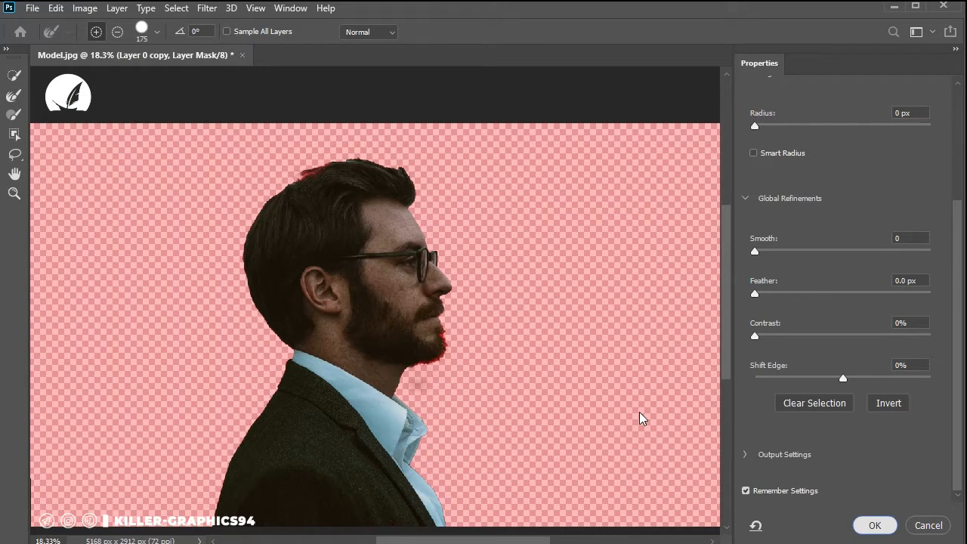
key("Return")
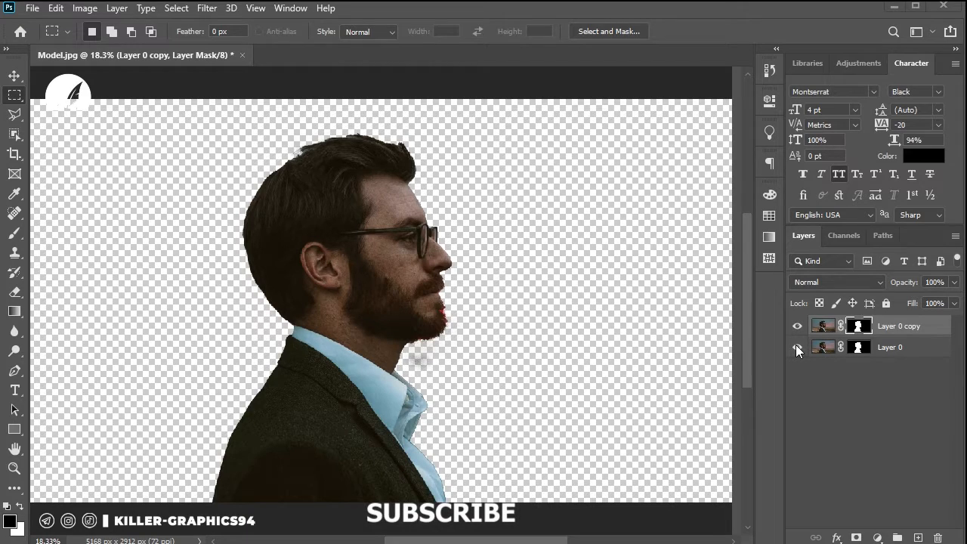
Hide the original Layer 0 and delete it, keeping only the refined copy.
left_click(798, 347)
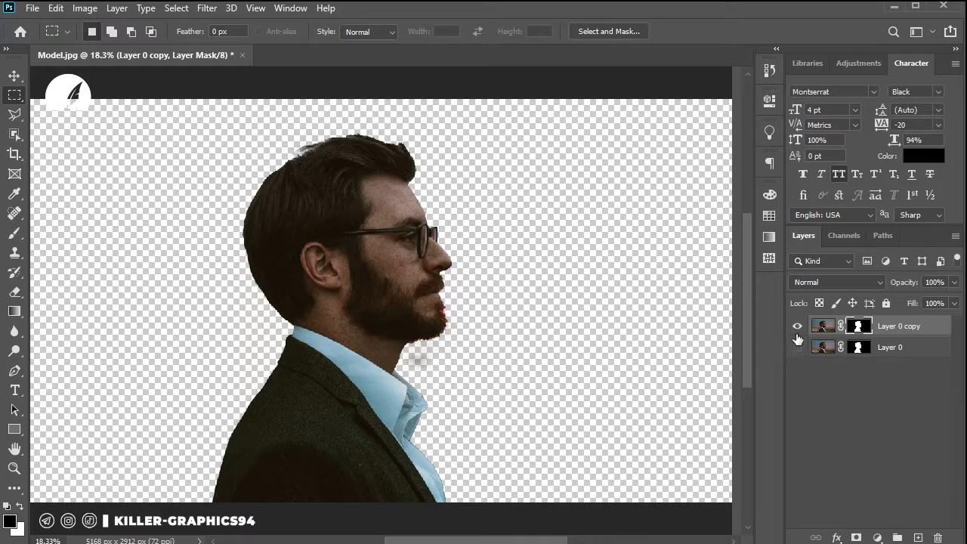
left_click(917, 355)
left_click_drag(923, 352, 938, 537)
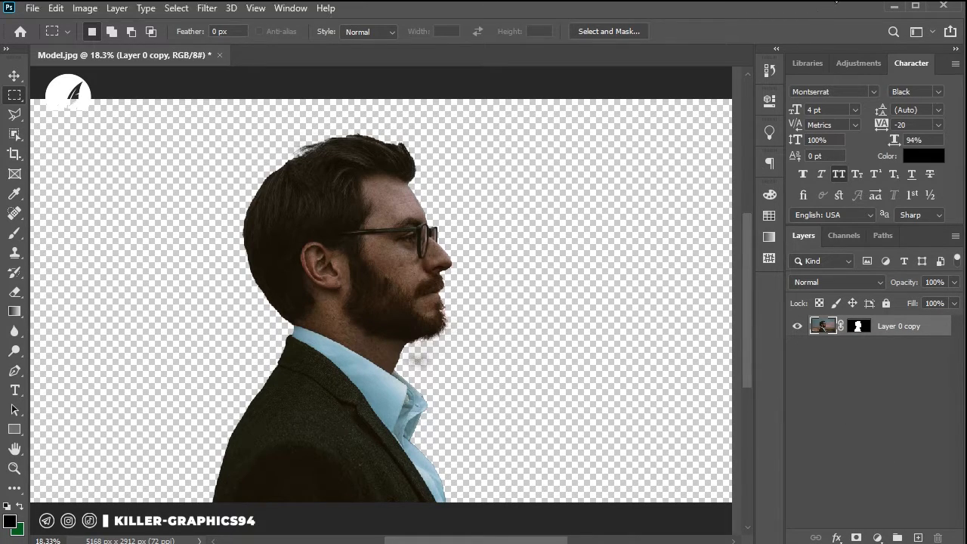
key("v")
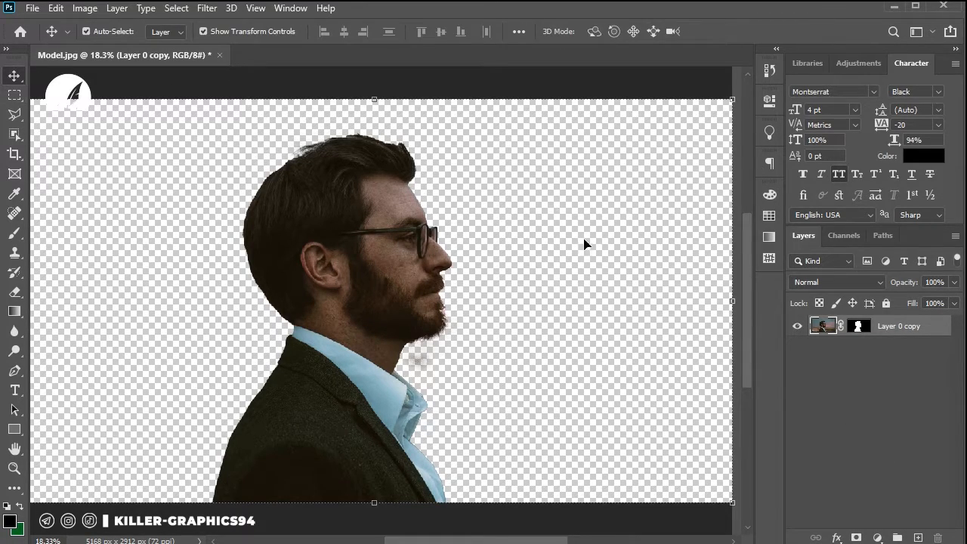
Add a white (ffffff) Solid Color fill layer and place it below the cut-out man.
left_click(878, 537)
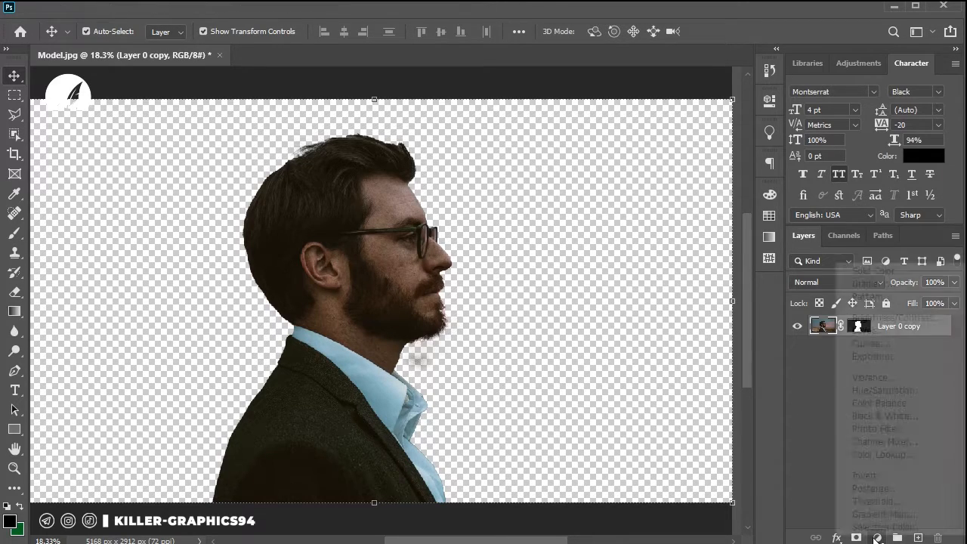
left_click(881, 273)
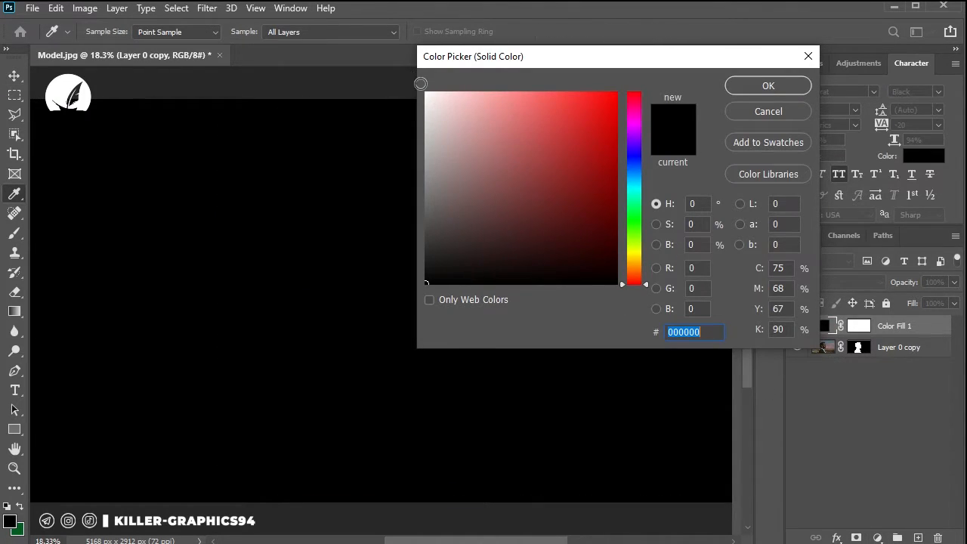
type("7e5454")
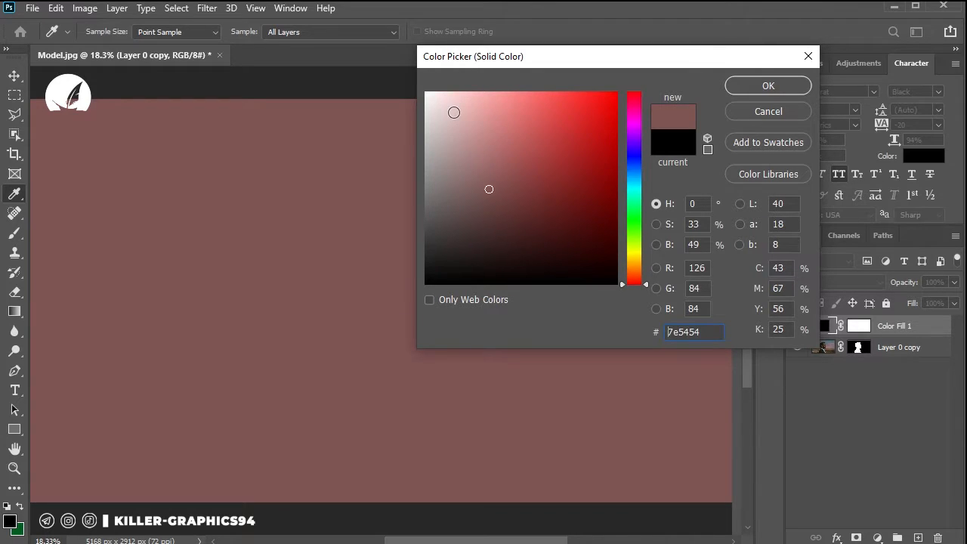
left_click(426, 91)
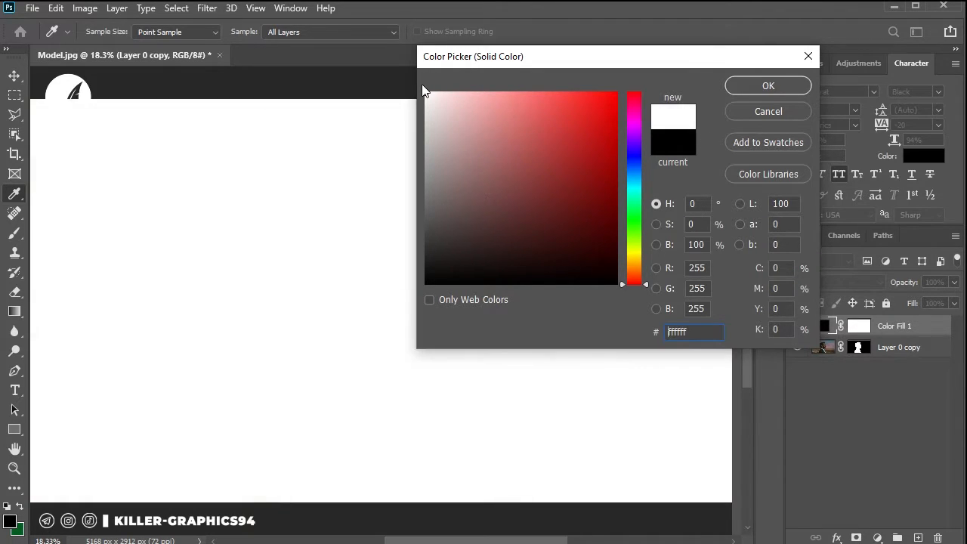
left_click(748, 88)
left_click_drag(937, 330, 925, 360)
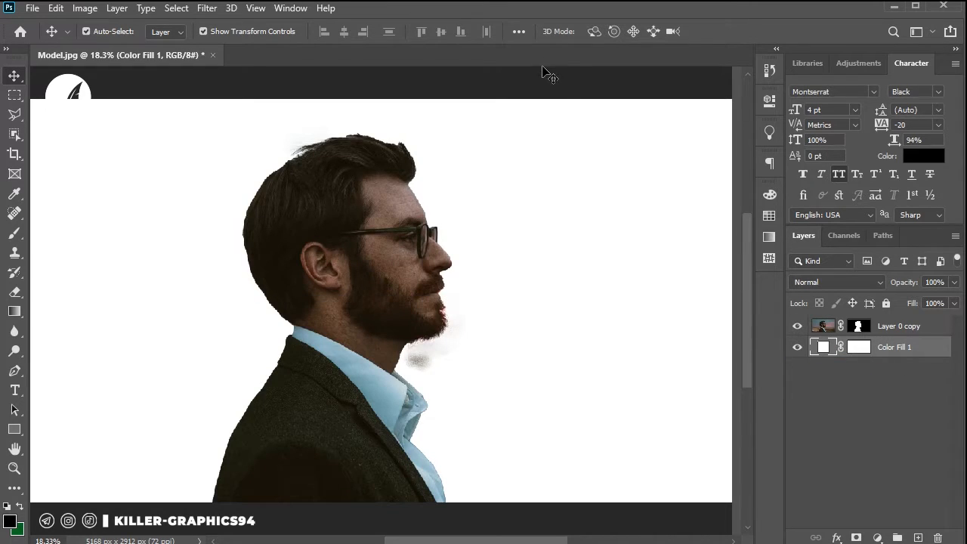
Place the Pohon 1 forest road image as an embedded layer at its default size.
left_click(567, 85)
left_click(31, 9)
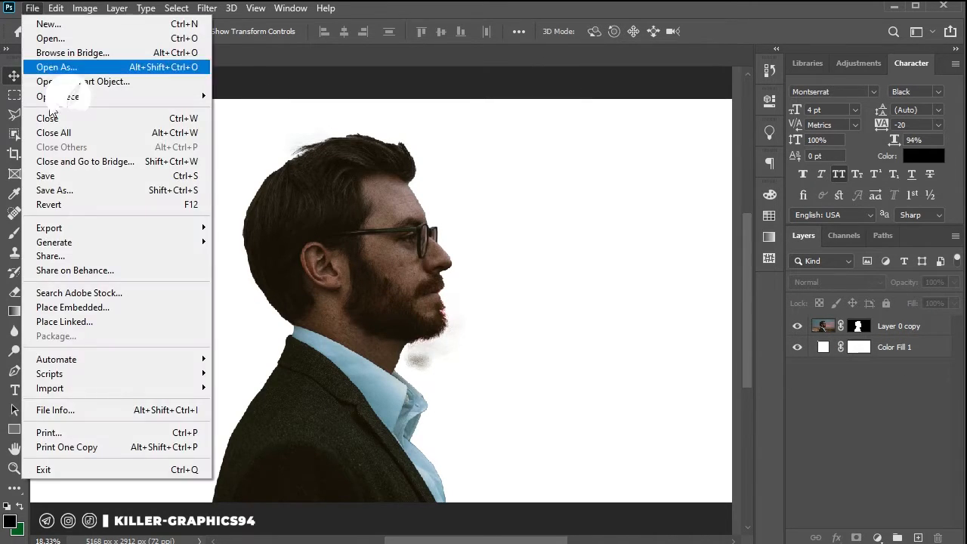
left_click(73, 310)
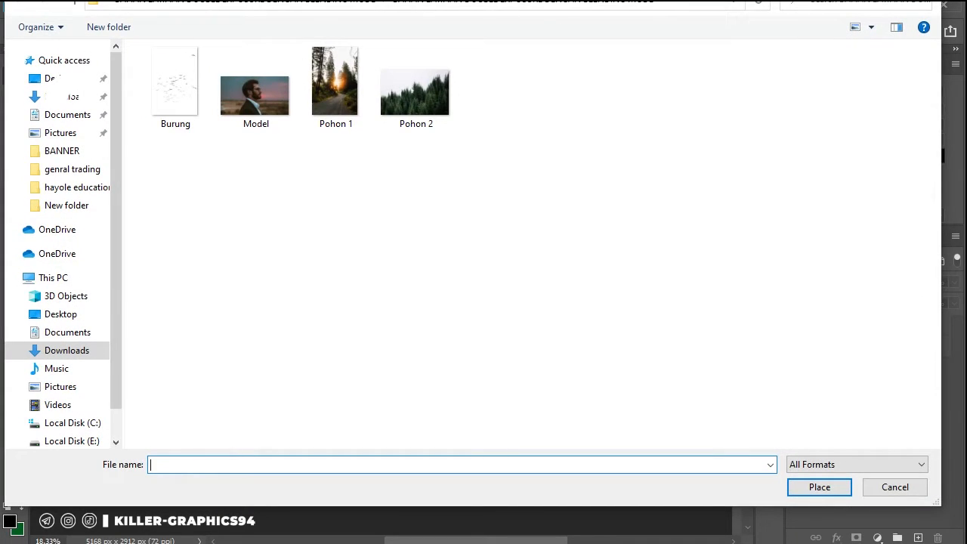
left_click(335, 85)
left_click(822, 491)
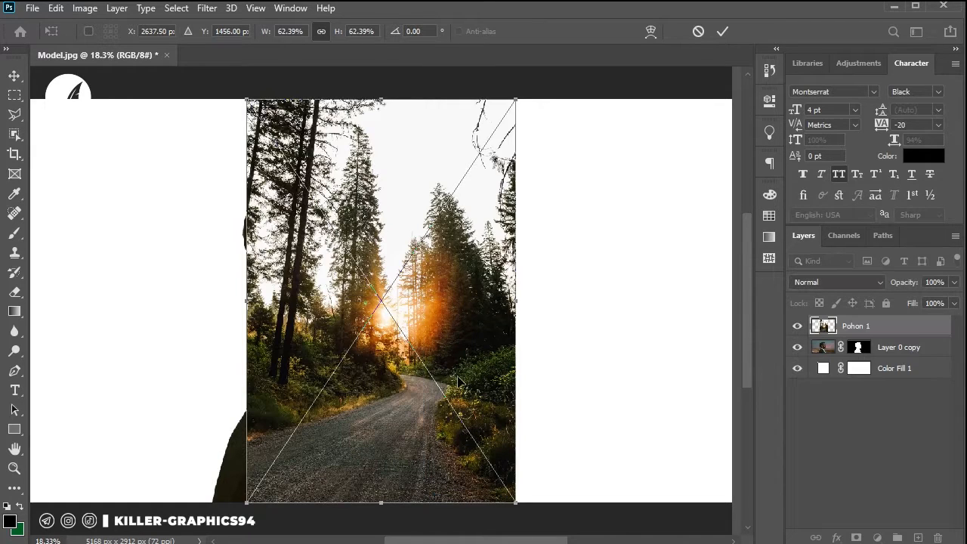
key("Return")
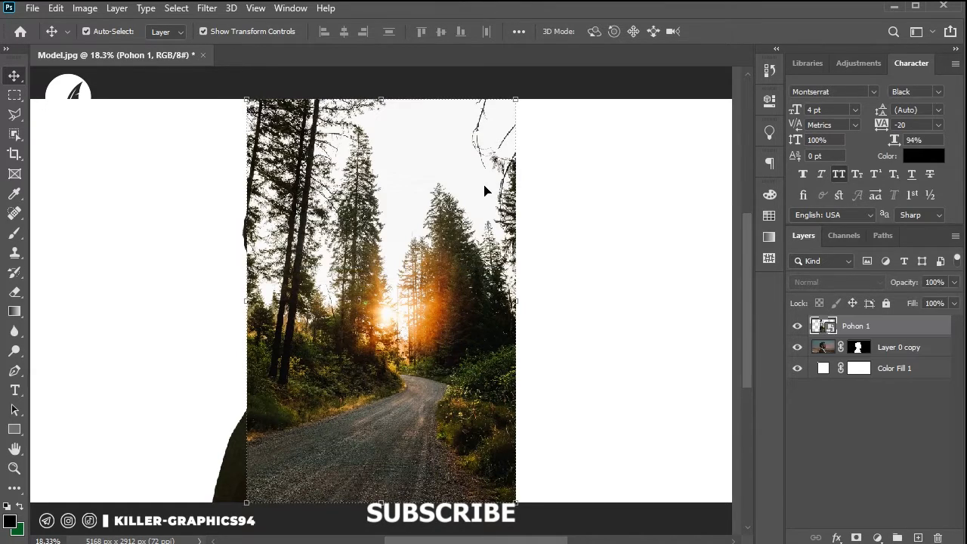
Hide the Pohon 1 layer and select the layer mask of Layer 0 copy.
left_click(797, 326)
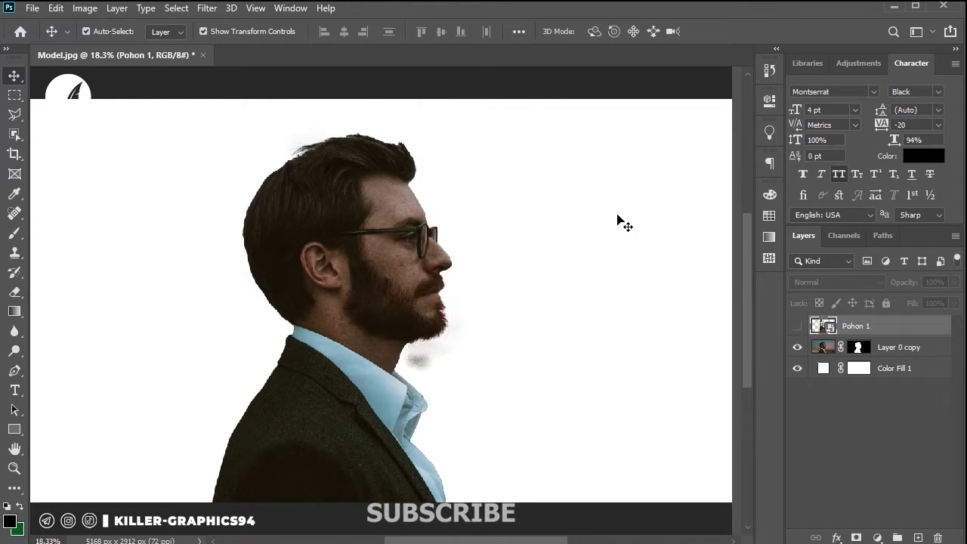
left_click(860, 347)
left_click(797, 347)
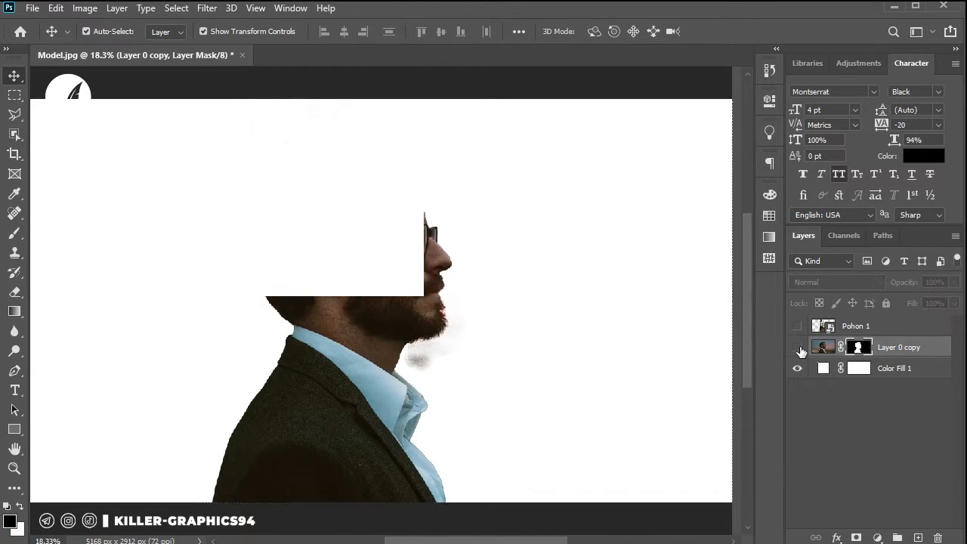
left_click(797, 347)
Paint out the grey smudge below the chin on the mask with a black brush at size 250 and 100% opacity.
left_click(18, 232)
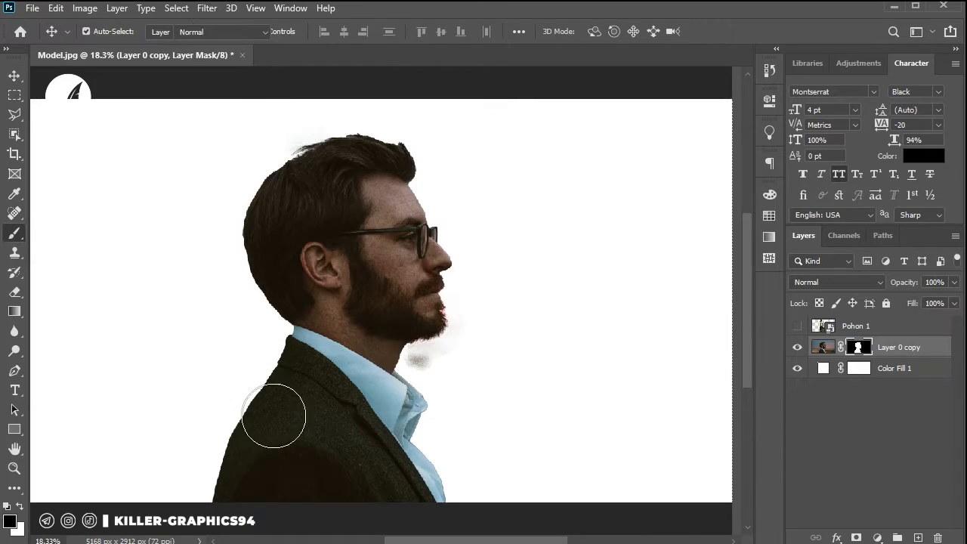
key("bracketleft")
key("bracketleft")
key("bracketleft")
key("bracketleft")
key("bracketleft")
key("bracketleft")
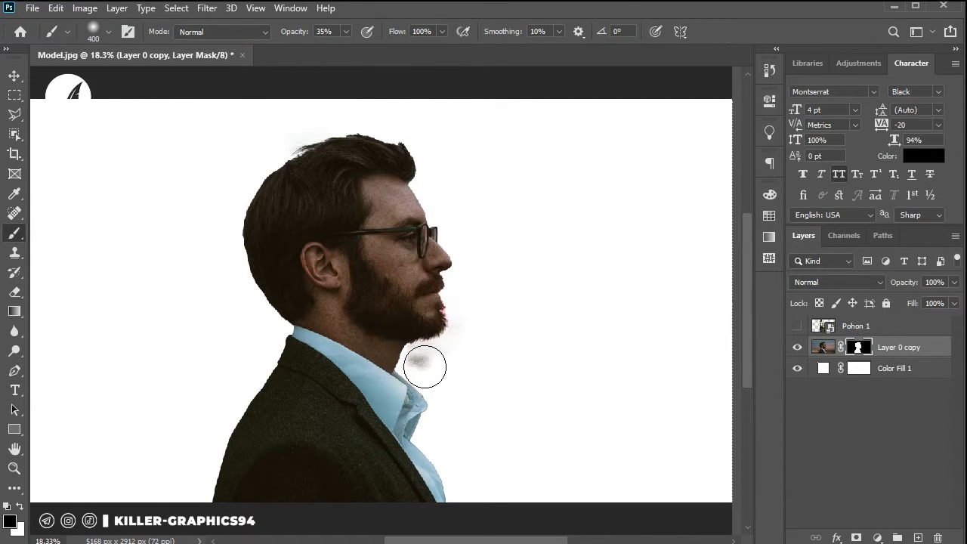
left_click(435, 366)
left_click_drag(291, 37, 477, 55)
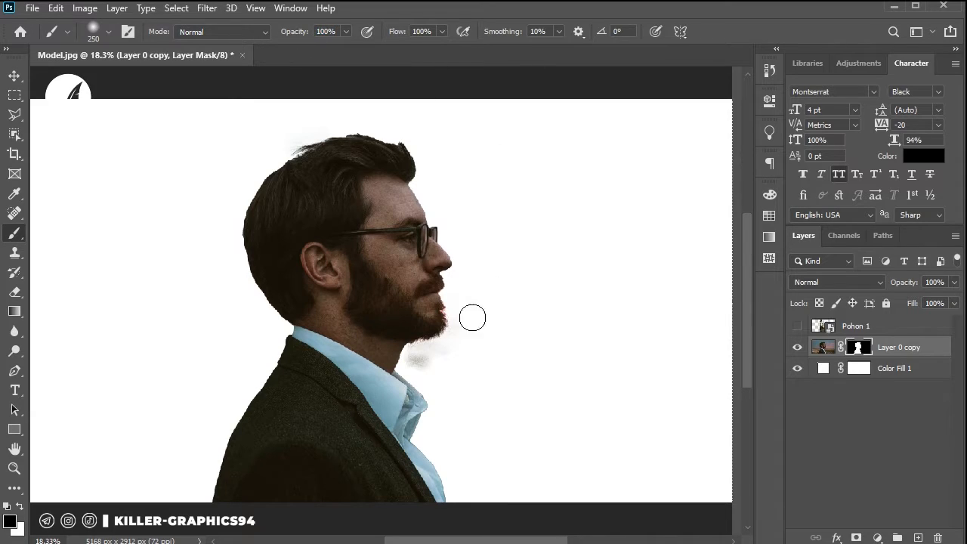
left_click(420, 362)
left_click(15, 76)
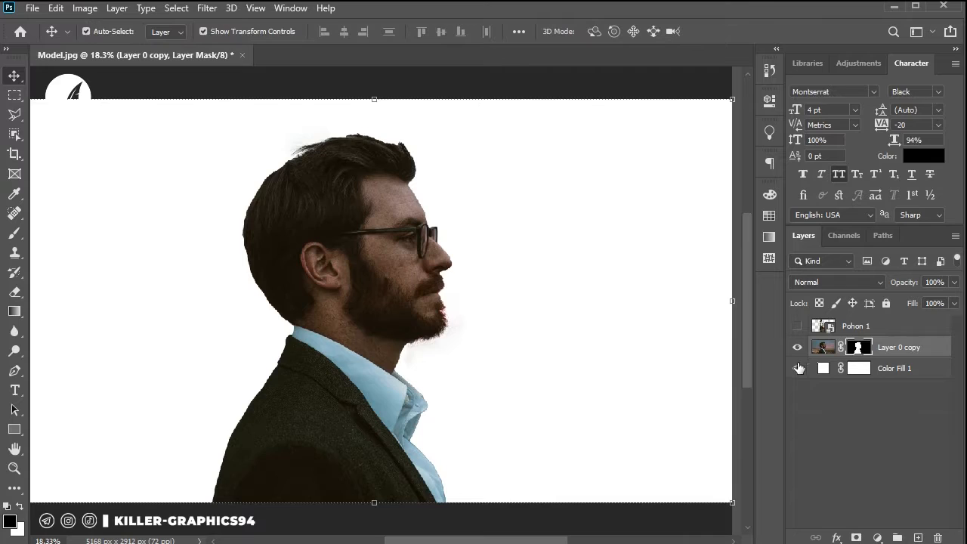
Extend the canvas above the man's head with the Crop tool to about 5168 x 3292 px.
left_click(888, 386)
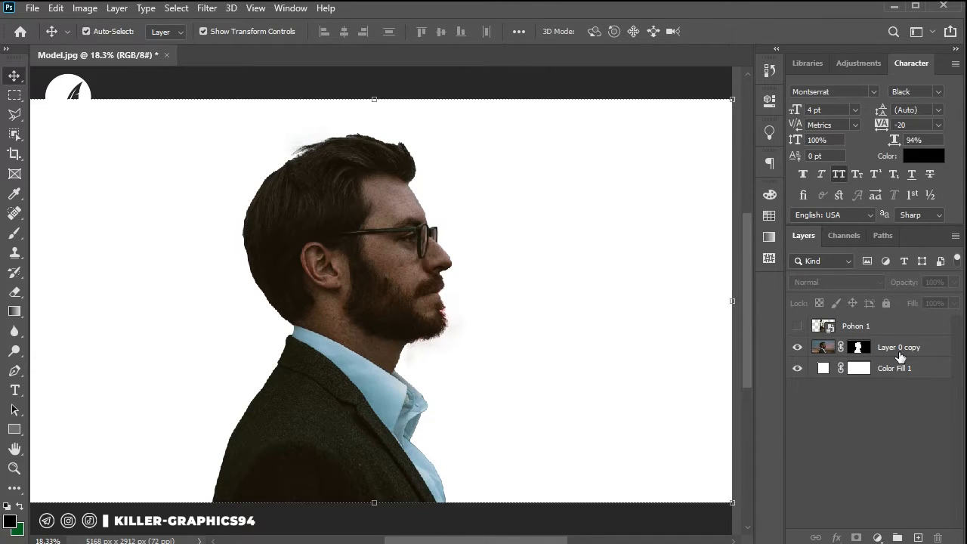
left_click(900, 355)
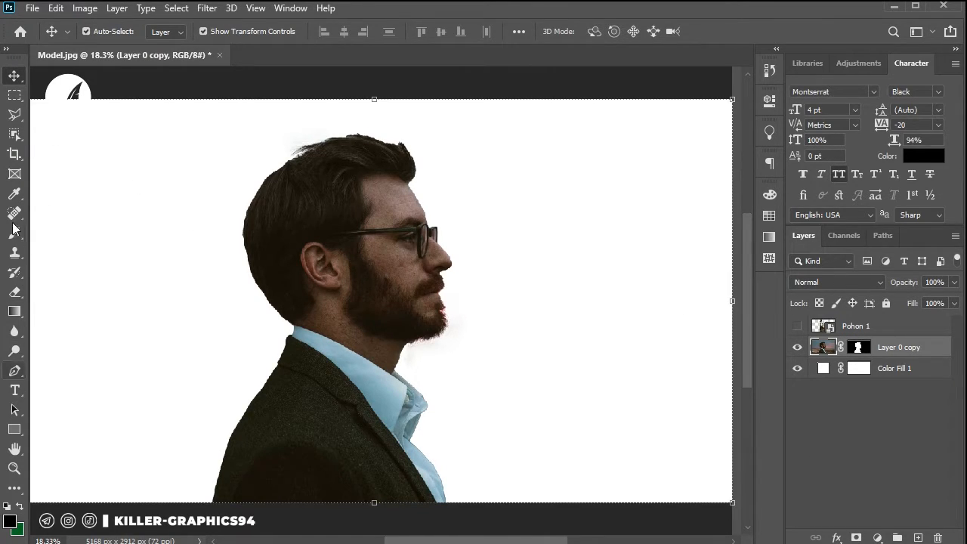
left_click(14, 154)
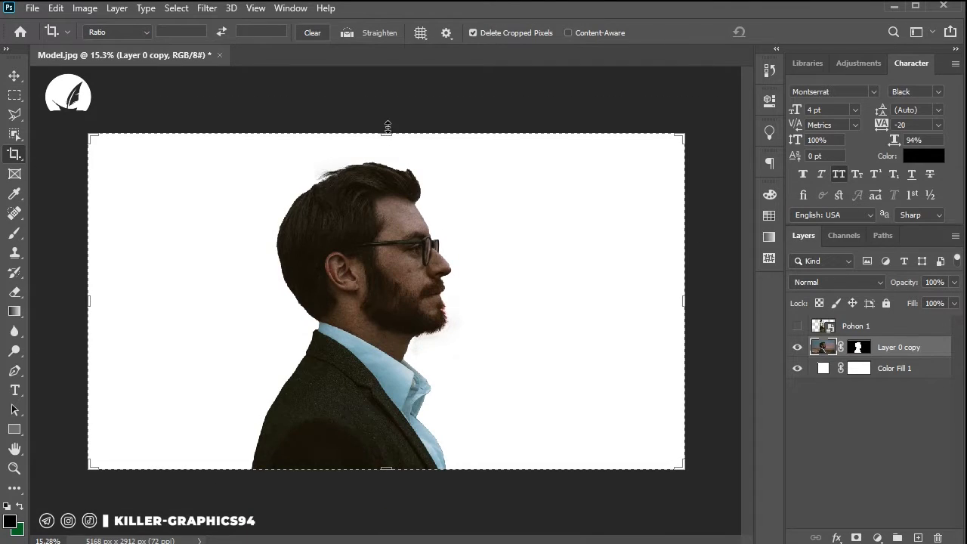
left_click_drag(387, 125, 387, 111)
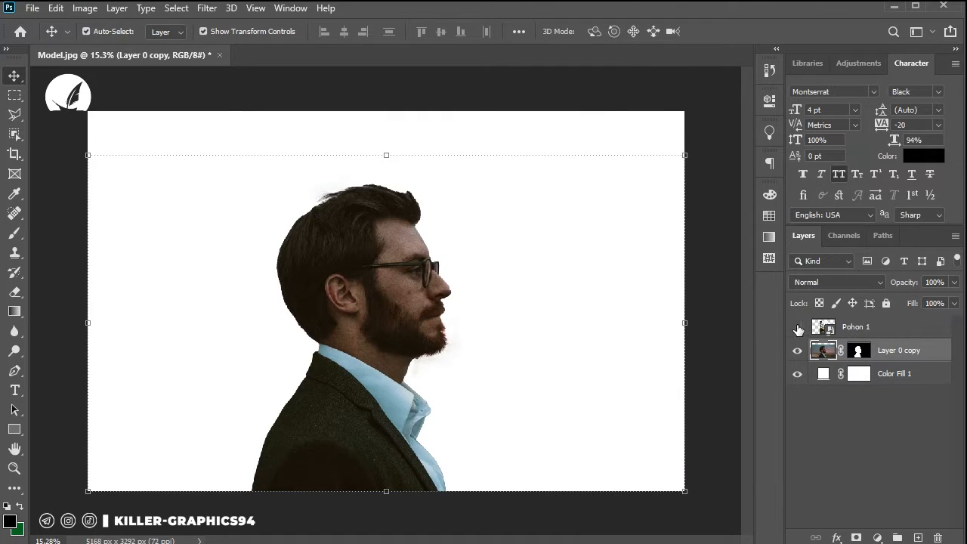
Show the Pohon 1 layer, position it over the man's head and chest, and set its blending mode to Screen.
left_click(798, 327)
left_click_drag(378, 338, 401, 328)
left_click(865, 284)
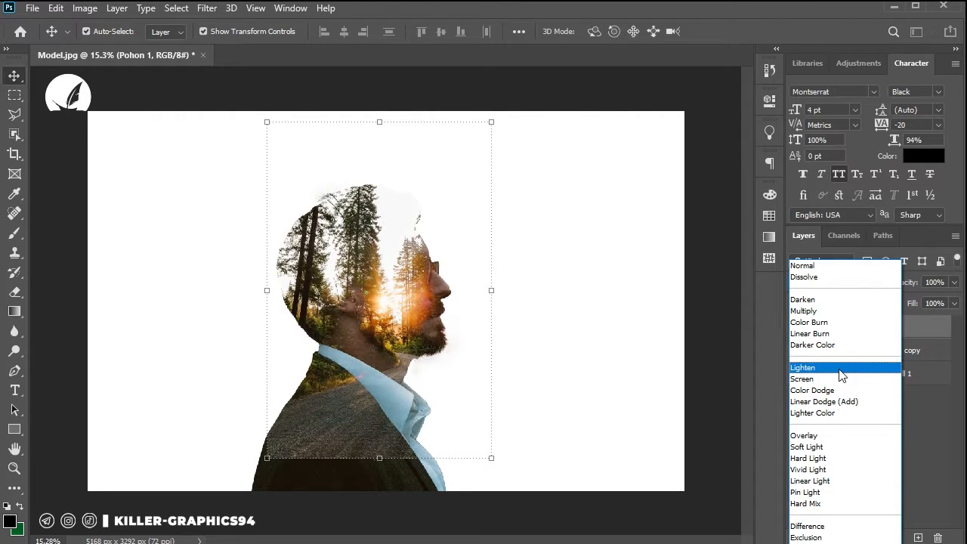
left_click(841, 379)
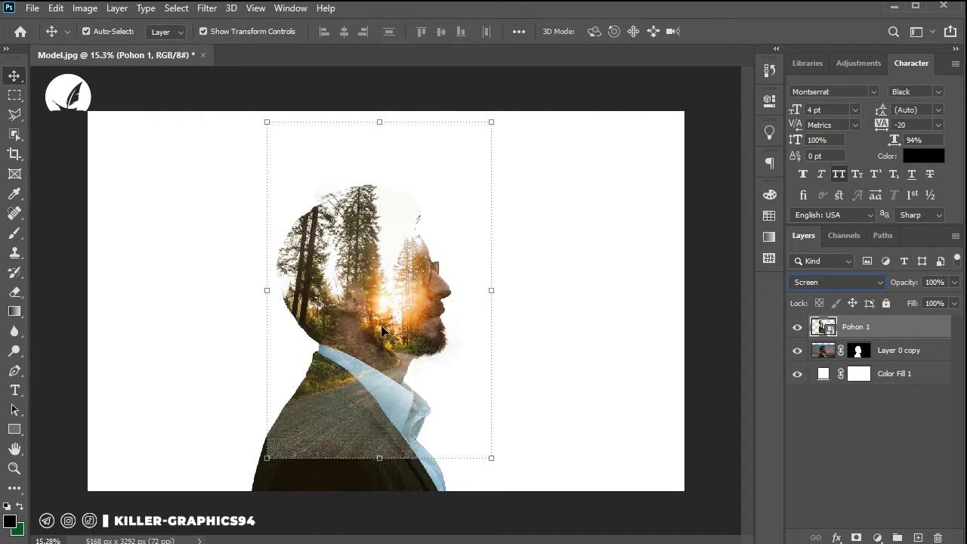
Reposition the Pohon 1 forest image over the man's head and resize it to about 66.39% width and 59.17% height.
left_click_drag(381, 330, 334, 329)
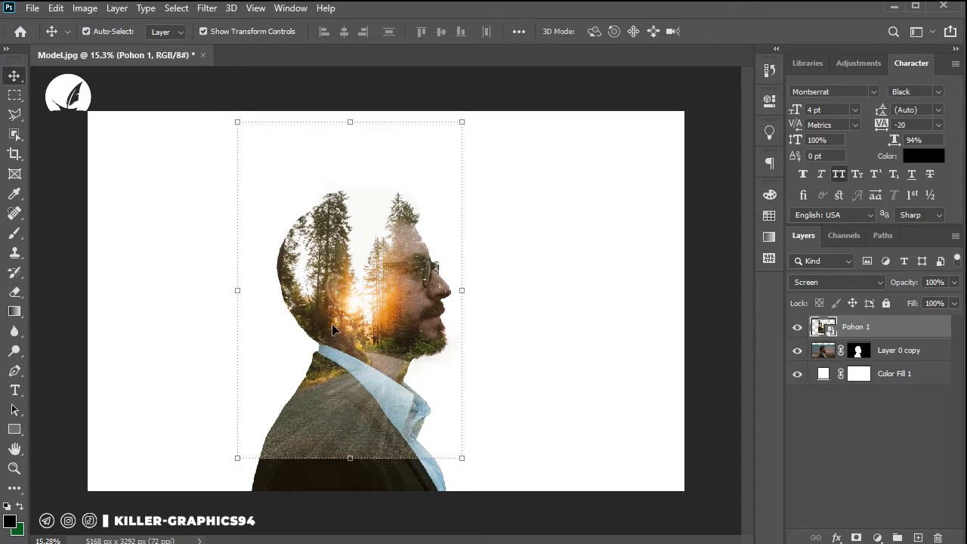
mouse_move(232, 296)
left_mouse_down()
mouse_move(217, 293)
mouse_move(243, 295)
left_mouse_up()
left_click_drag(344, 460, 345, 444)
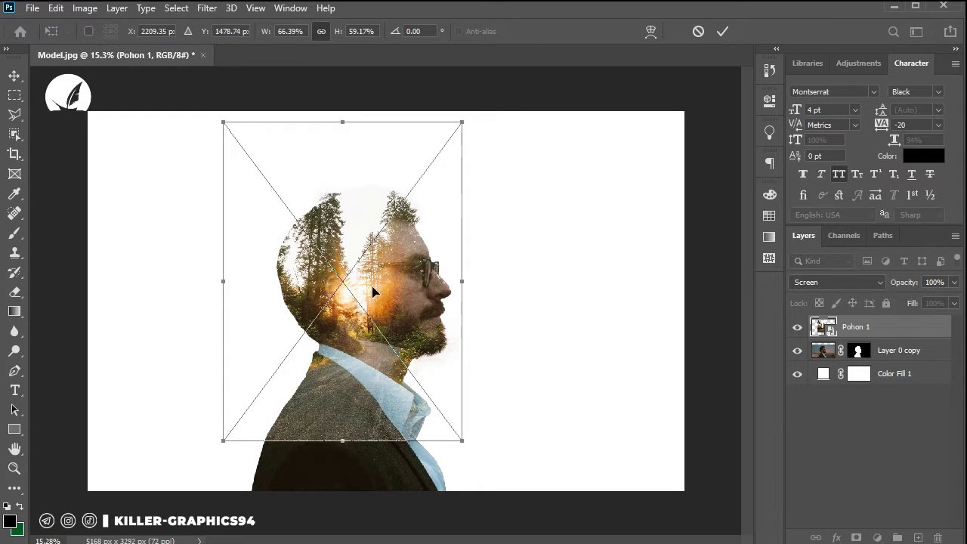
left_click_drag(370, 260, 374, 266)
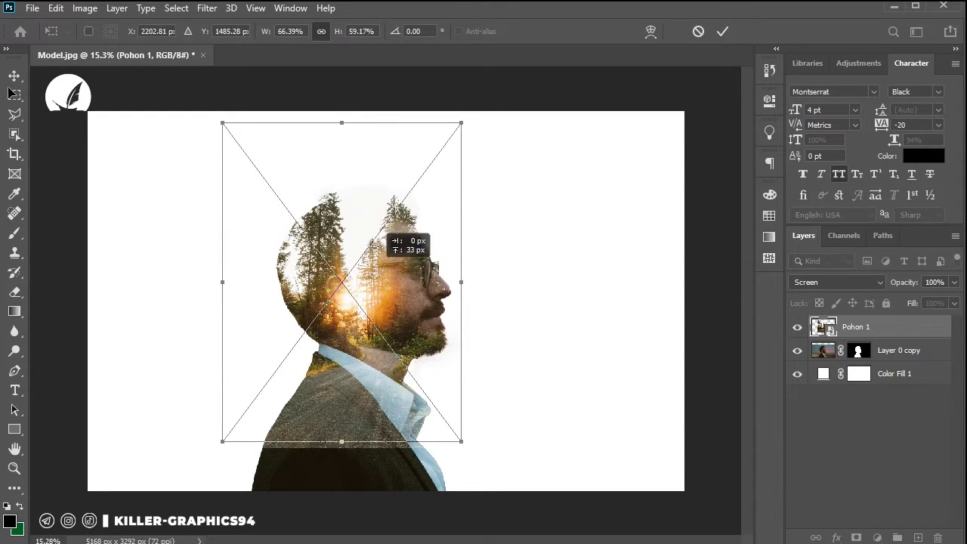
left_click(12, 77)
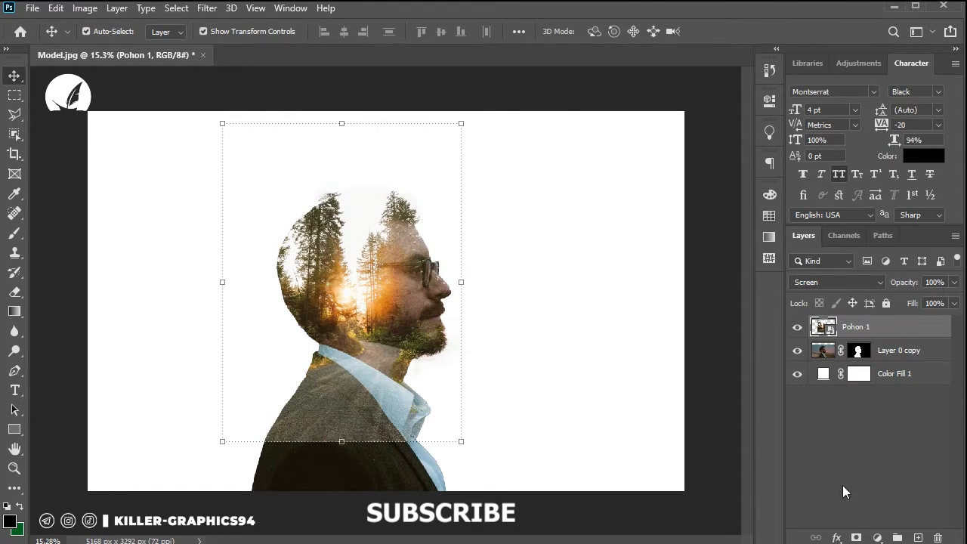
Add a layer mask to Pohon 1 and mask the forest off the man's back shoulder with a hard black 250 px brush.
left_click(856, 538)
left_click(14, 234)
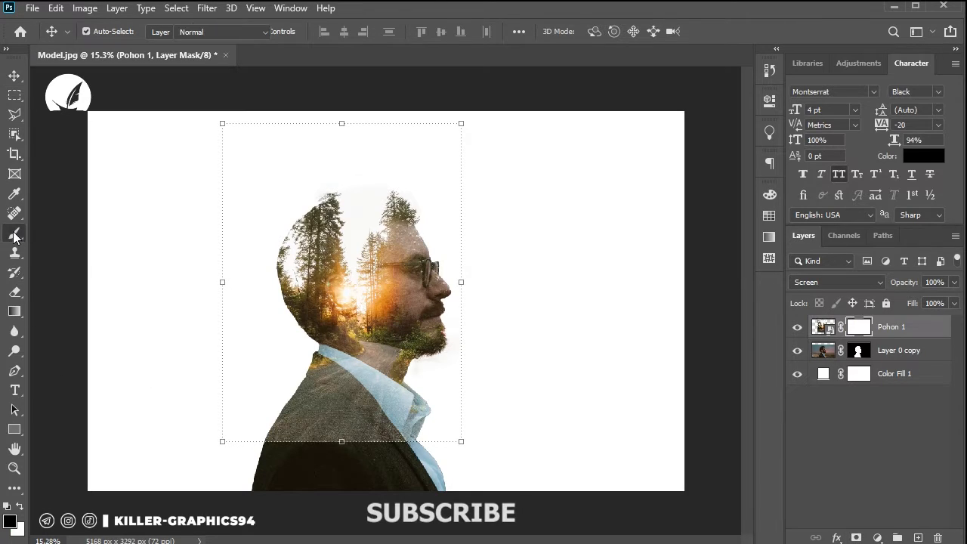
right_click(321, 402)
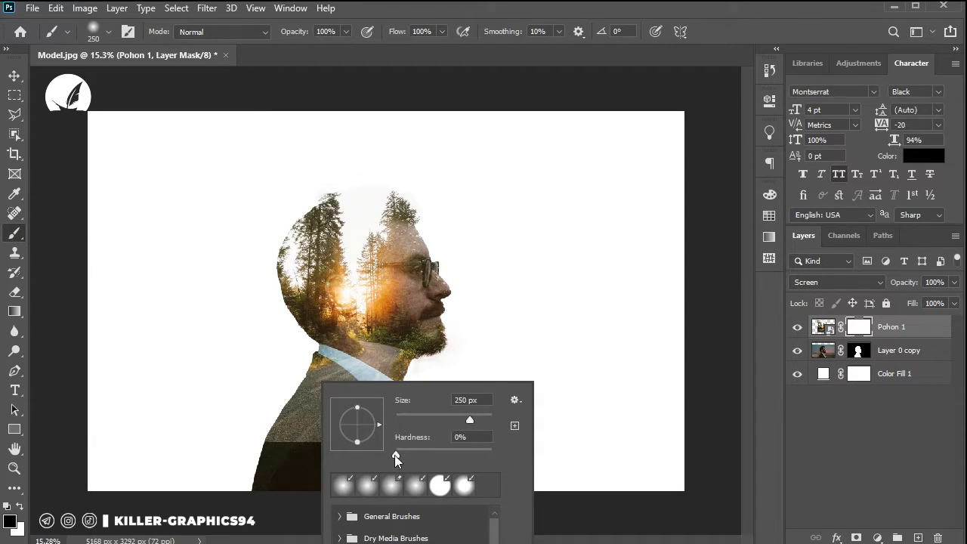
left_click_drag(395, 456, 515, 458)
left_click_drag(279, 449, 262, 451)
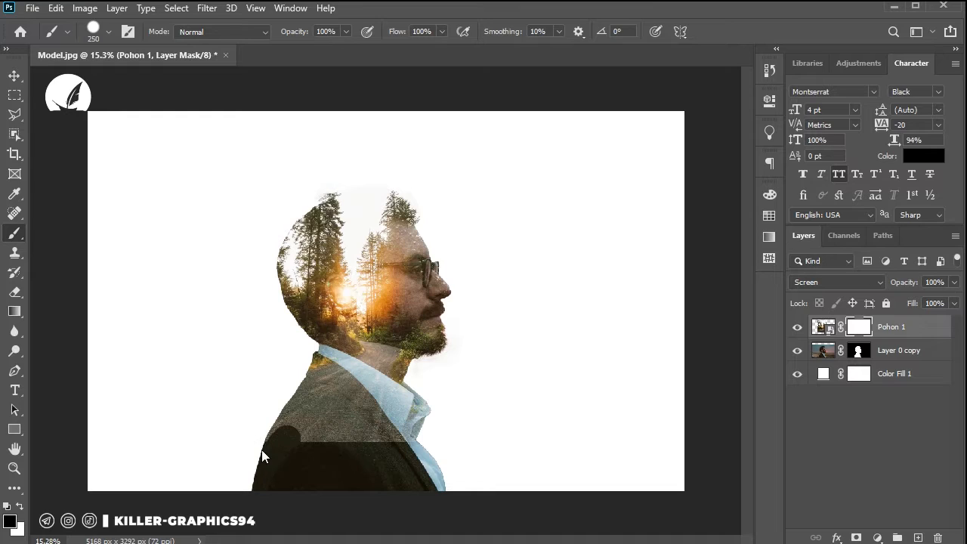
left_click(289, 419)
Mask the forest off the rest of the jacket with the brush at 500 px, finishing with 0% hardness.
key("bracketright")
key("bracketright")
key("bracketright")
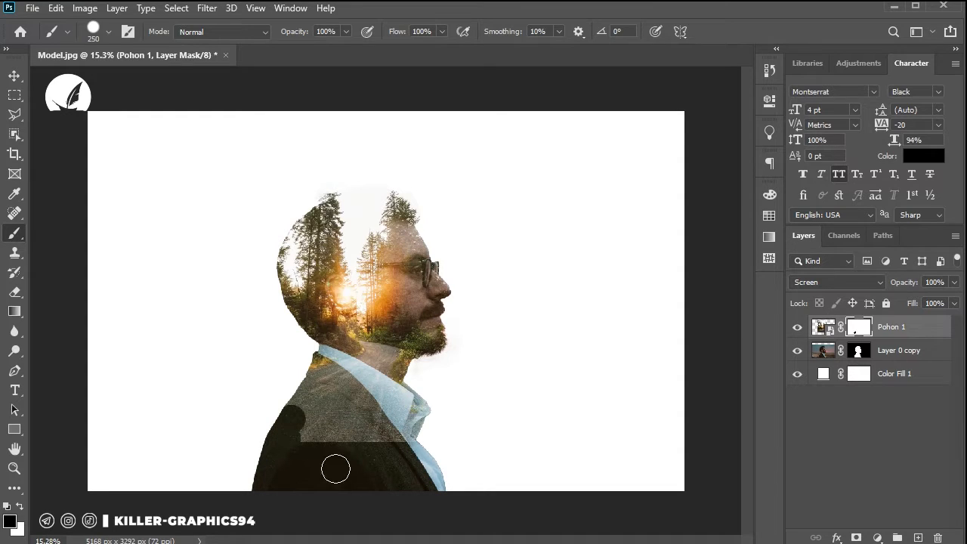
mouse_move(312, 450)
left_mouse_down()
mouse_move(313, 431)
mouse_move(388, 438)
mouse_move(301, 387)
mouse_move(334, 396)
mouse_move(350, 417)
left_mouse_up()
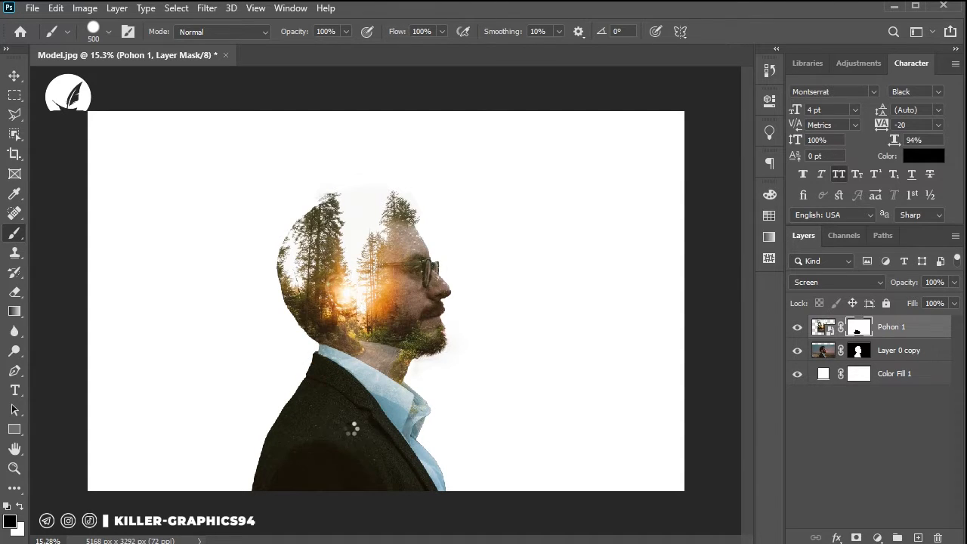
right_click(360, 425)
left_click_drag(455, 450, 368, 440)
left_click(312, 428)
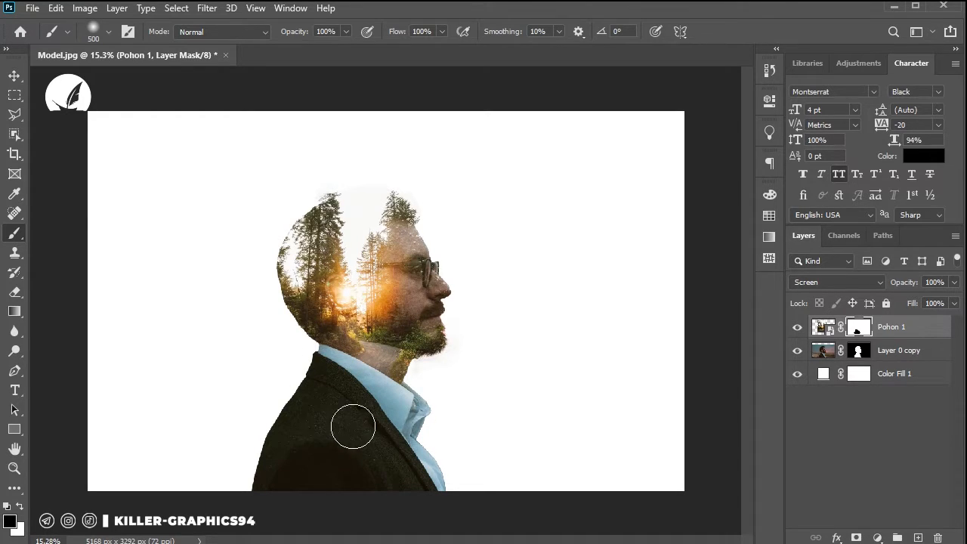
Move the Pohon 1 layer slightly up and toward the back of the man's head.
left_click(14, 75)
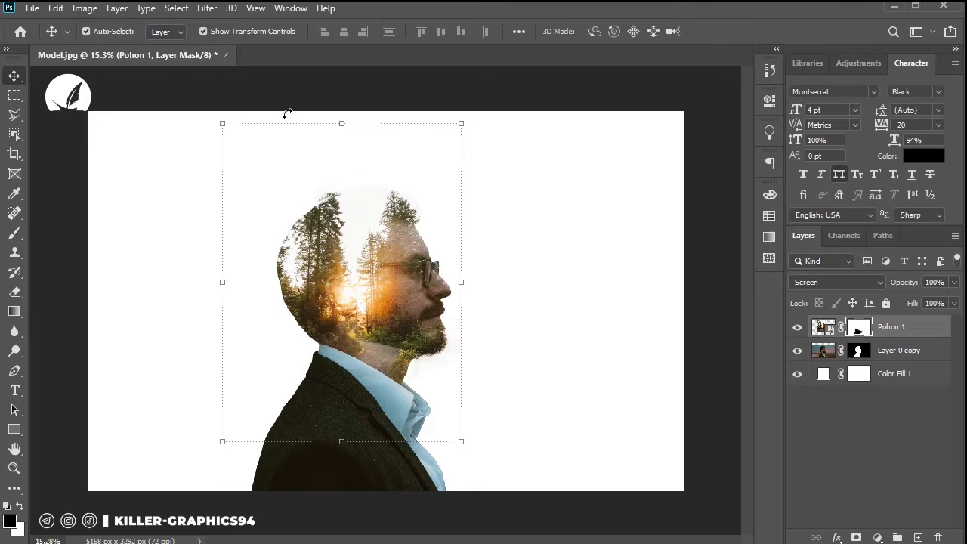
left_click(278, 100)
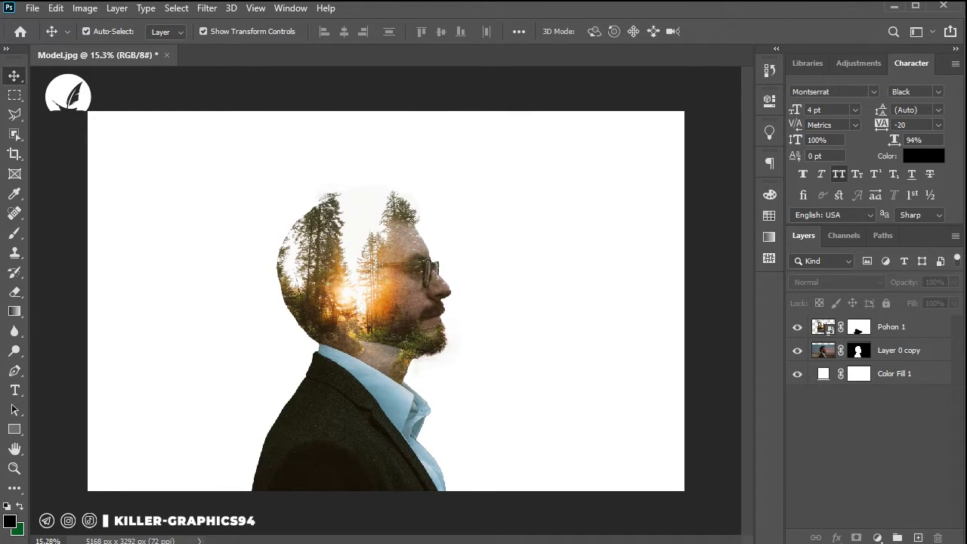
left_click(365, 269)
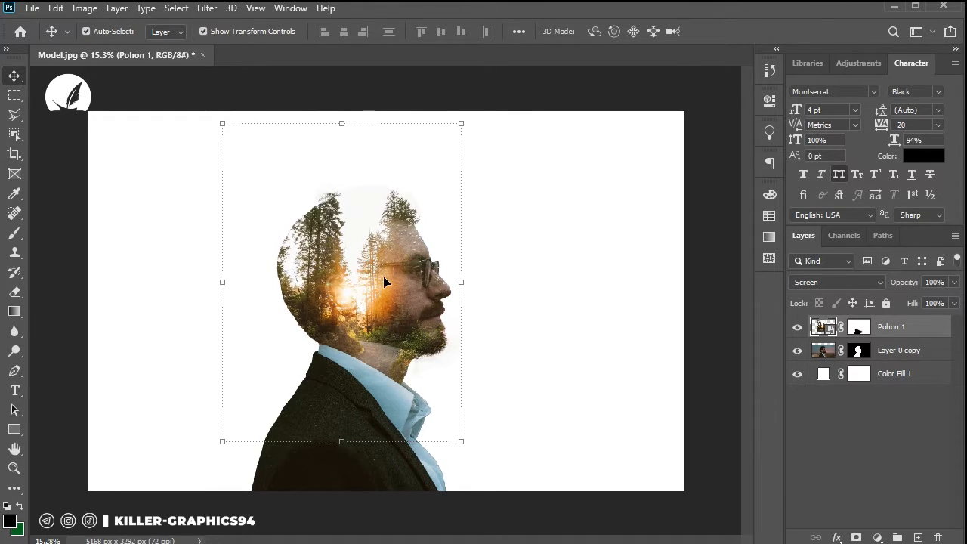
left_click_drag(378, 278, 334, 284)
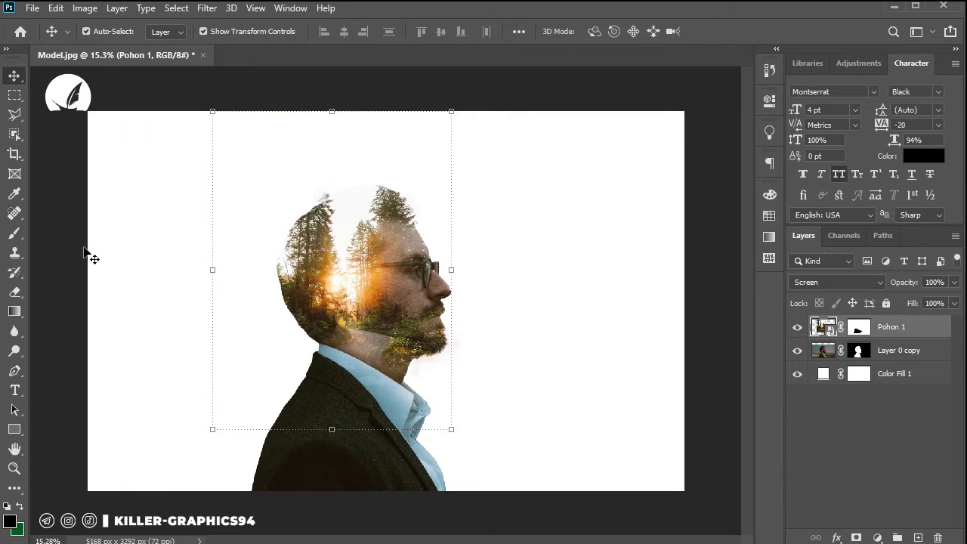
Restore the forest image over the neck below the beard by painting white on the Pohon 1 layer mask.
left_click(16, 233)
left_click(852, 331)
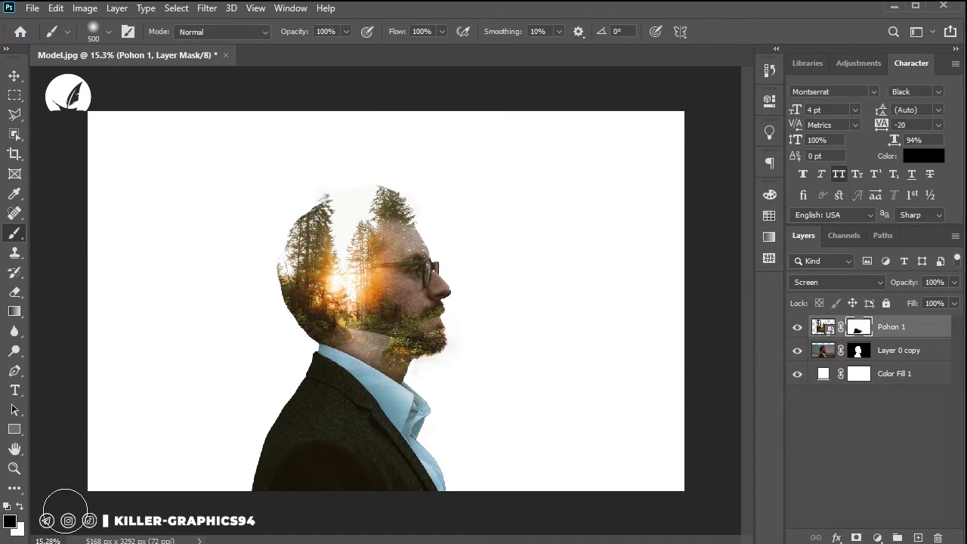
left_click(23, 508)
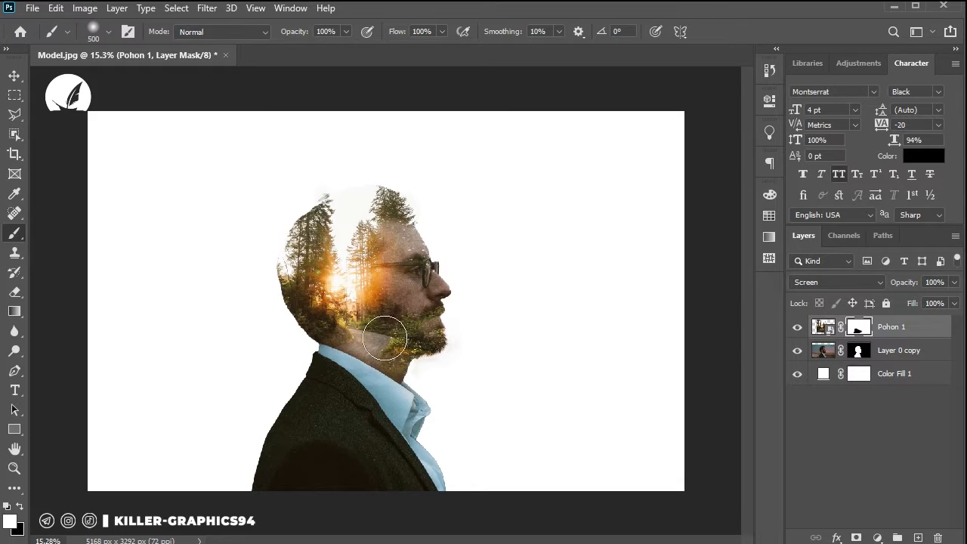
mouse_move(400, 357)
left_mouse_down()
mouse_move(383, 355)
mouse_move(416, 360)
mouse_move(402, 366)
mouse_move(321, 313)
mouse_move(409, 352)
mouse_move(410, 367)
mouse_move(400, 346)
mouse_move(411, 359)
left_mouse_up()
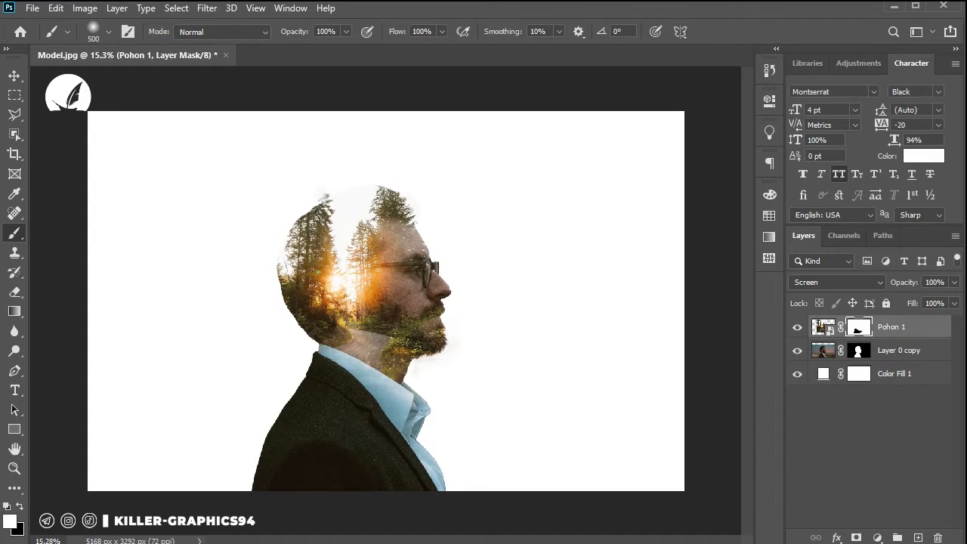
key("v")
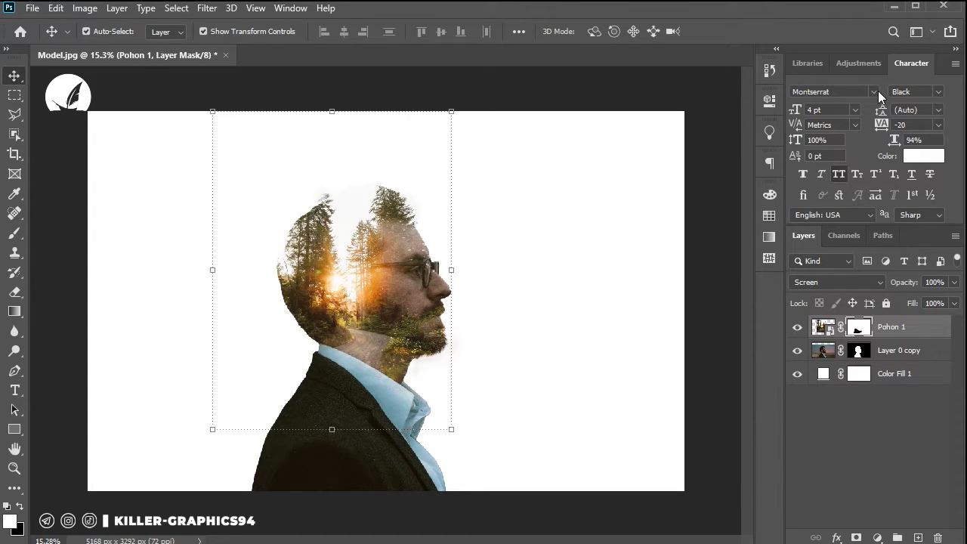
left_click(874, 91)
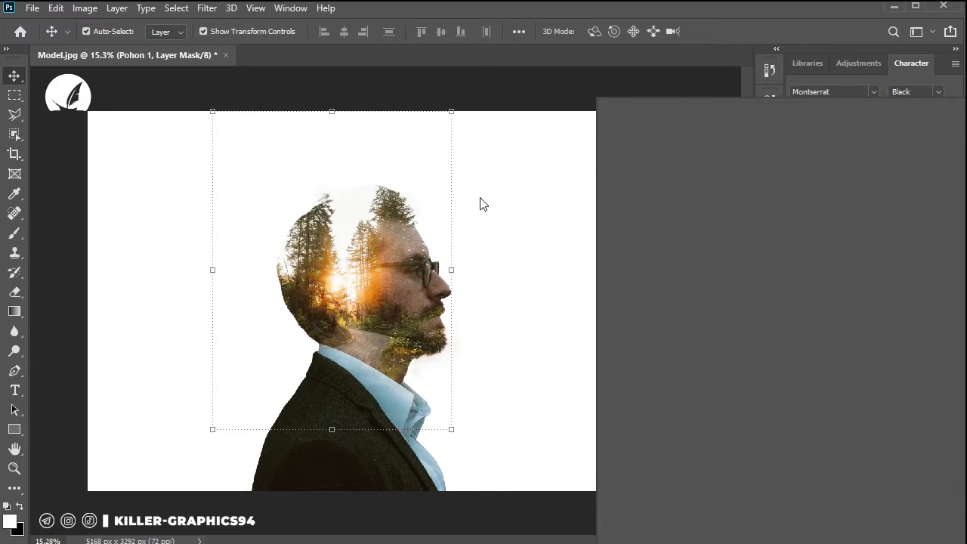
left_click(499, 188)
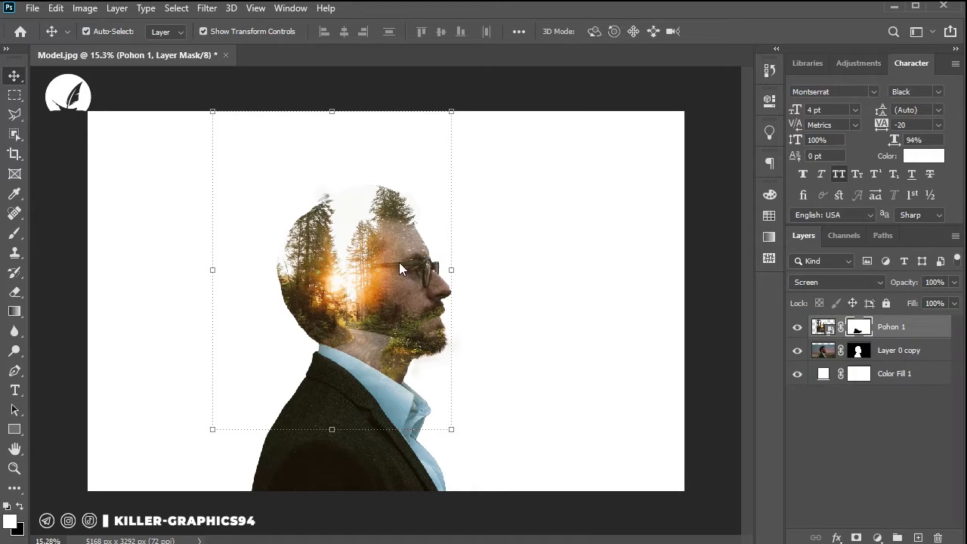
Change the blending mode of the Pohon 1 layer to Lighten.
left_click(869, 373)
left_click(895, 326)
left_click(861, 282)
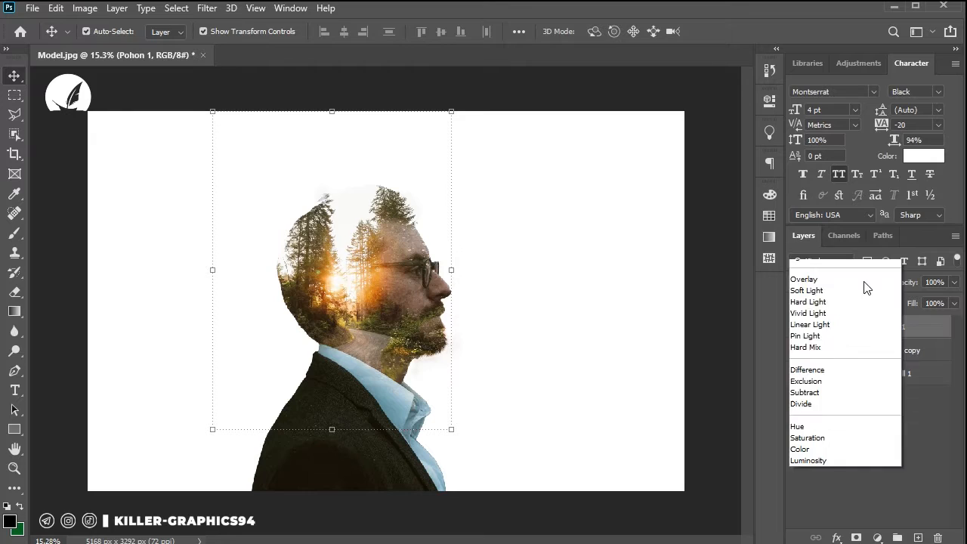
scroll(864, 302, "up", 5)
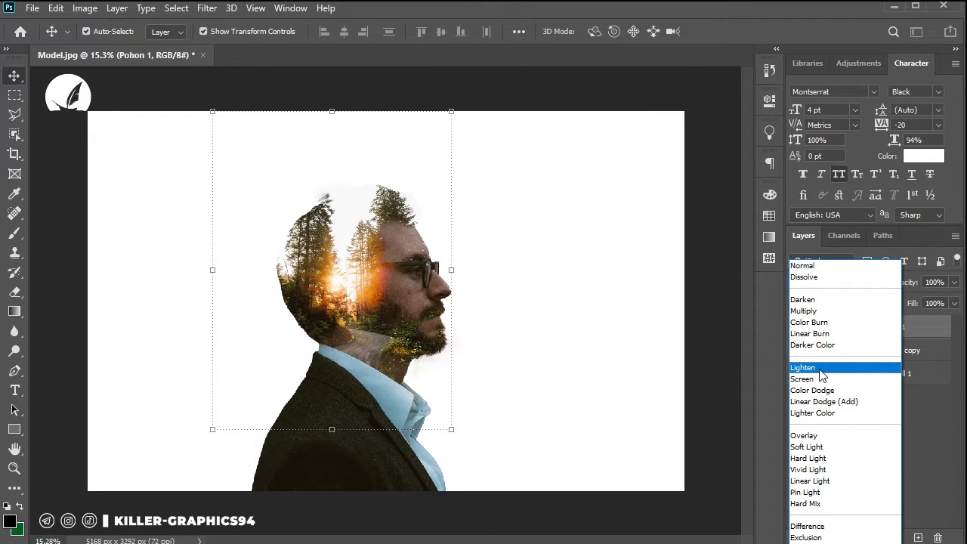
left_click(821, 368)
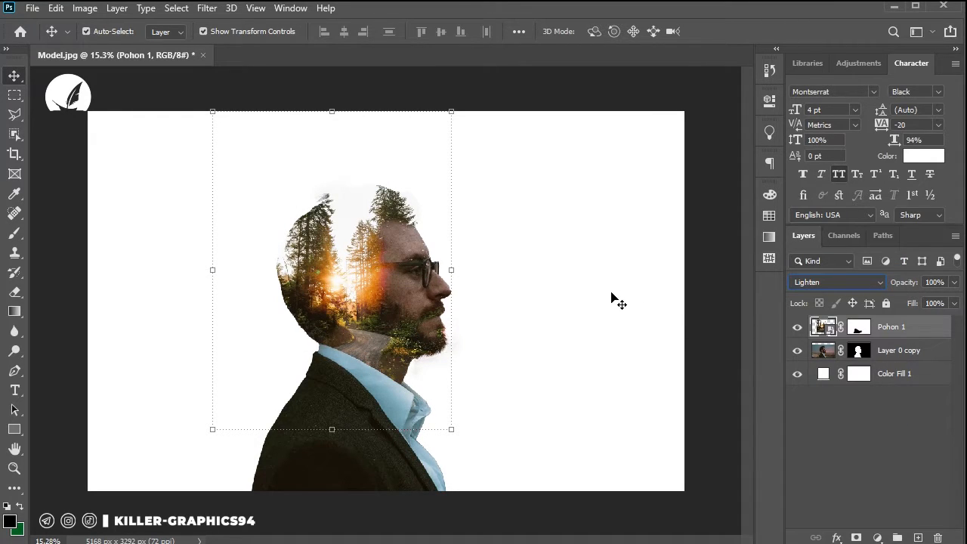
Scale the Pohon 1 layer to about 101.58% toward the back of the head and deselect it.
left_click(215, 269)
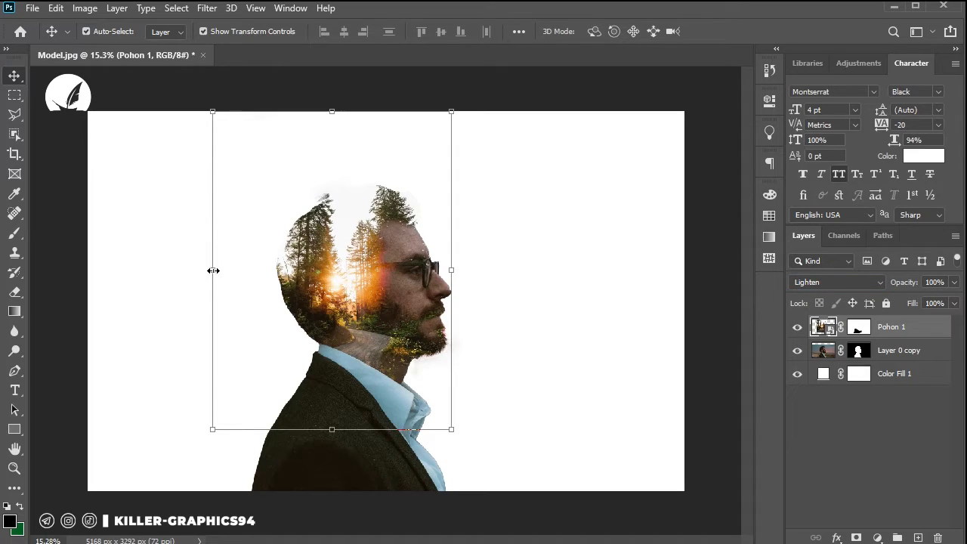
left_click_drag(212, 271, 222, 269)
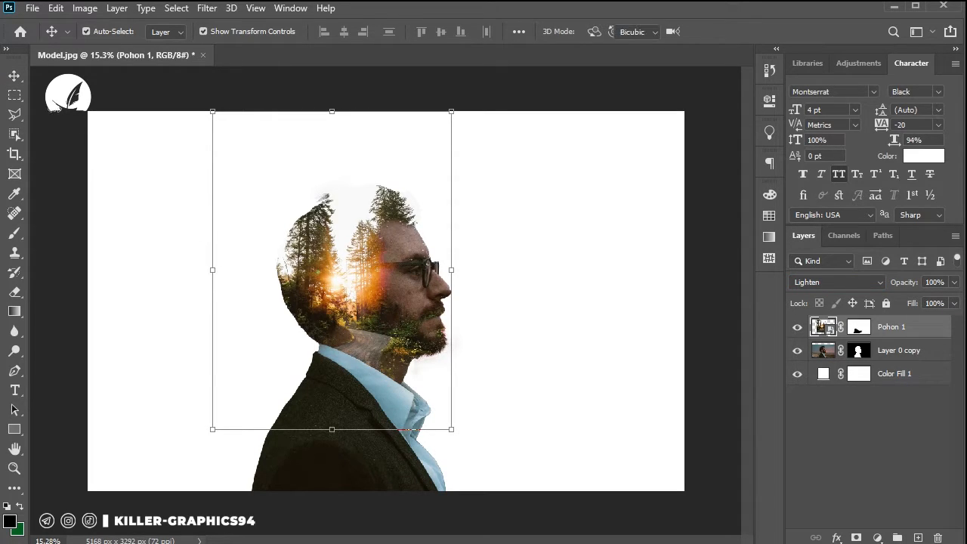
key("ctrl+t")
left_click(14, 76)
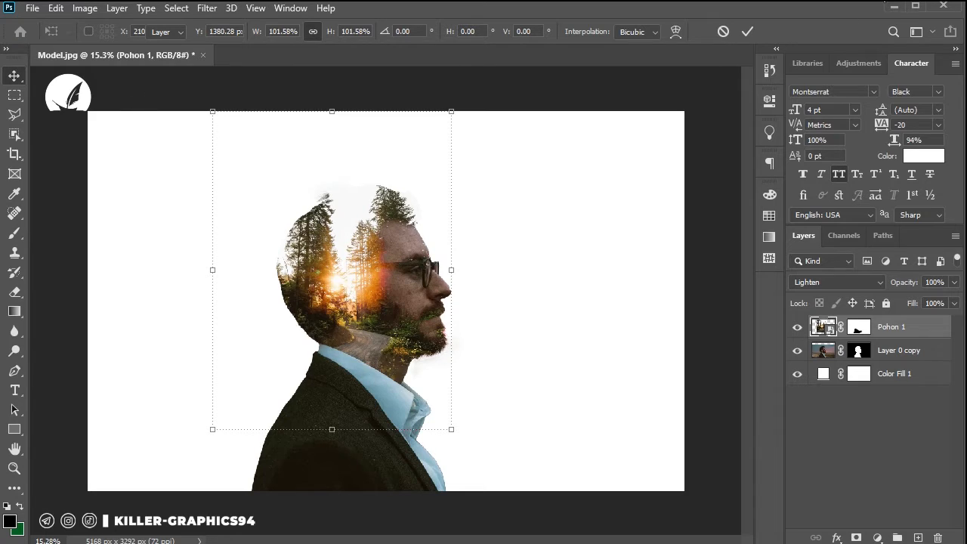
left_click(748, 31)
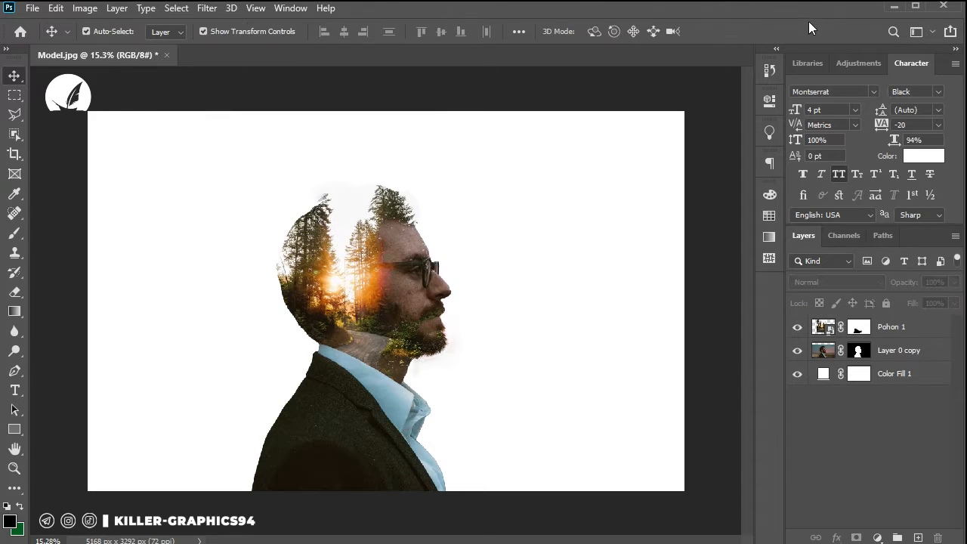
Place the Pohon 2 forest image into the document as a new top layer.
left_click(34, 10)
left_click(98, 307)
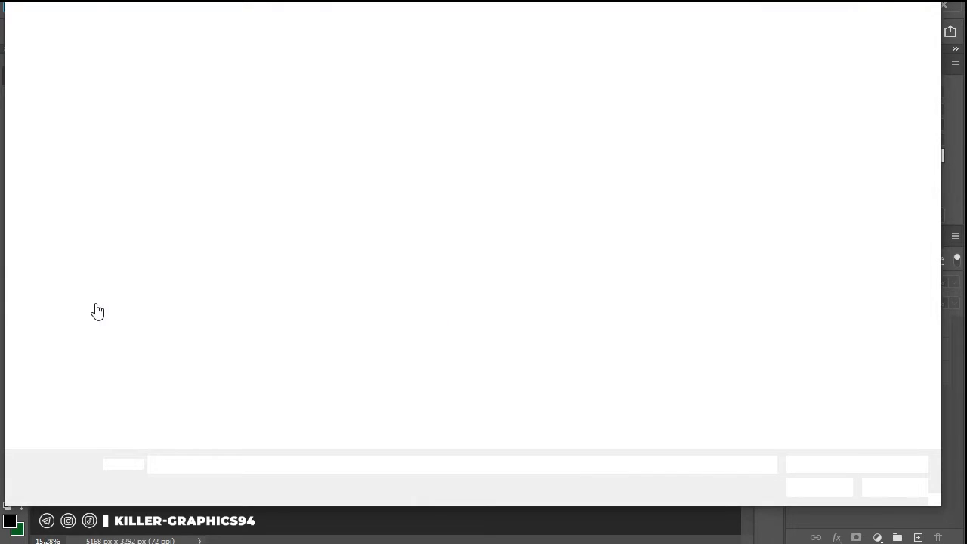
left_click(431, 113)
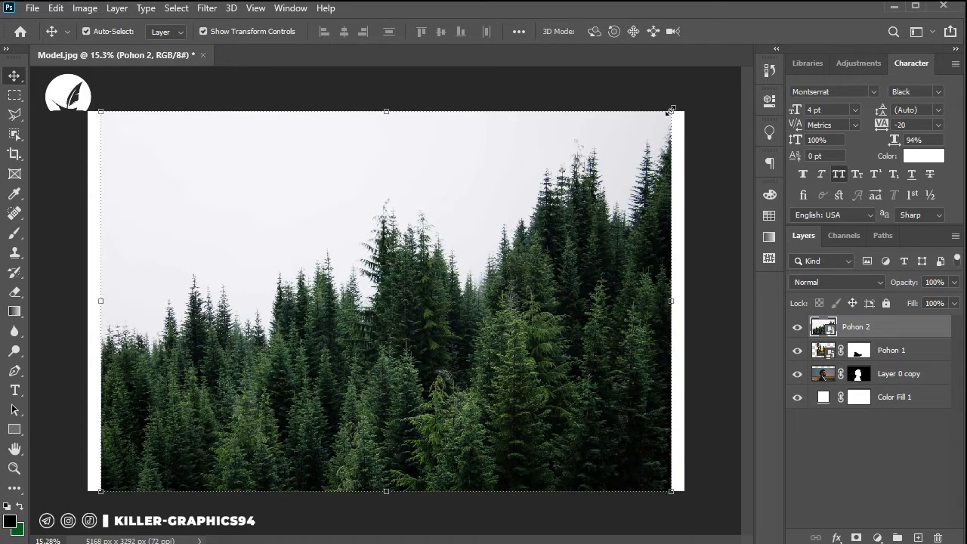
Turn the Pohon 2 image upside down by rotating it 90° clockwise twice and flipping it horizontally.
right_click(509, 275)
left_click(547, 401)
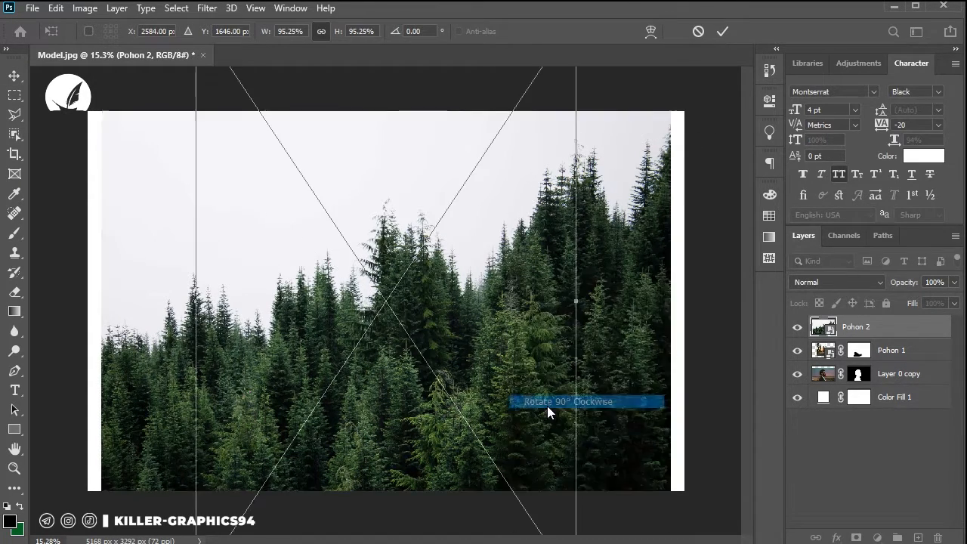
right_click(497, 358)
left_click(540, 487)
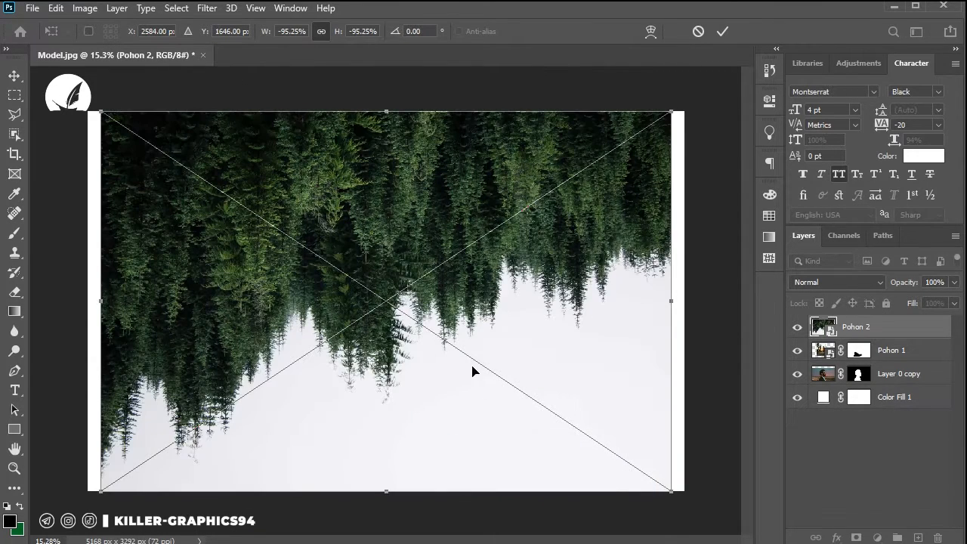
right_click(462, 325)
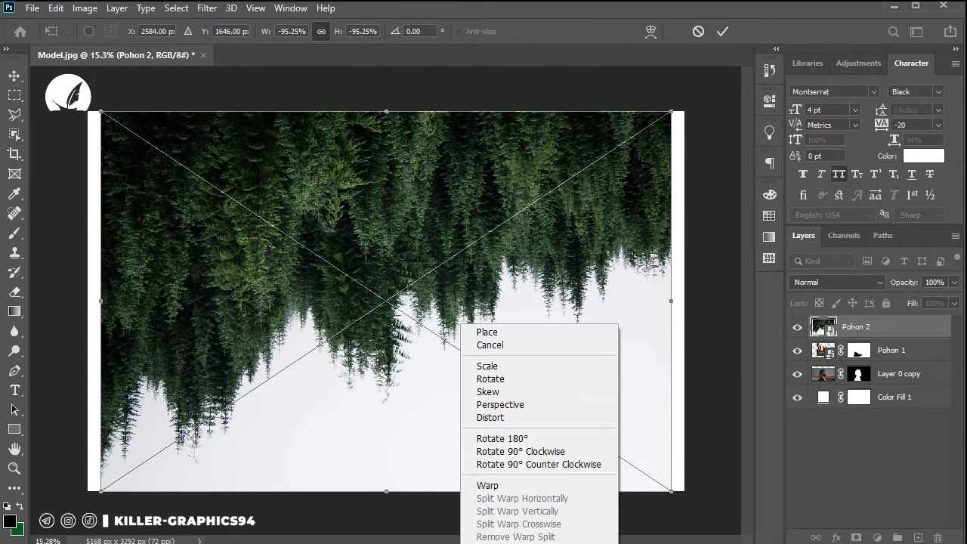
left_click(507, 543)
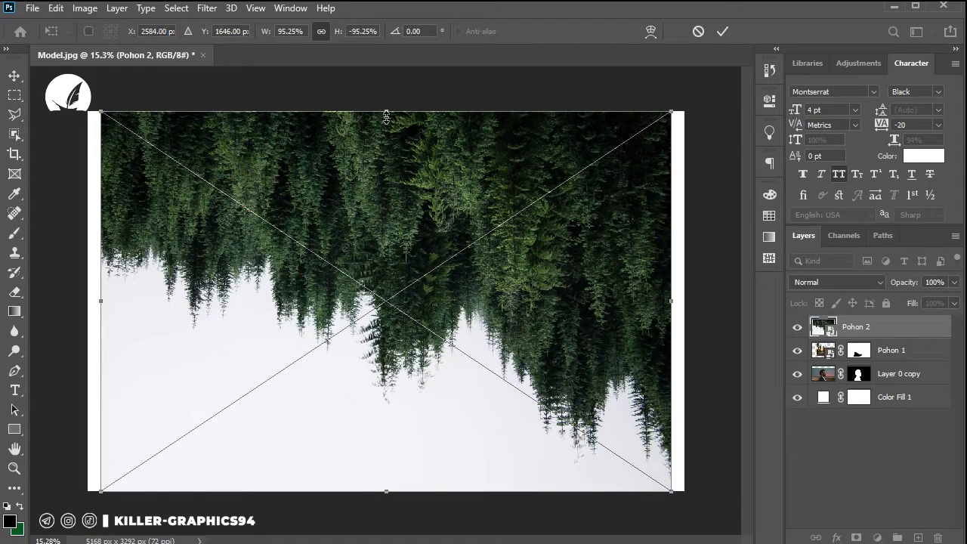
Scale the upside-down Pohon 2 image to about 45.83% and position it over the man's neck and jacket.
left_click_drag(386, 116, 378, 310)
left_click_drag(402, 388, 386, 407)
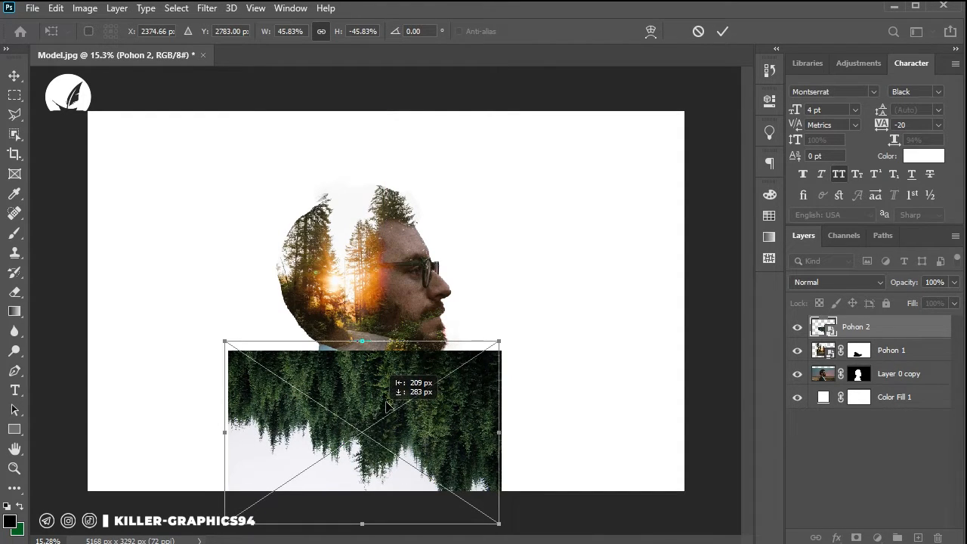
left_click(15, 76)
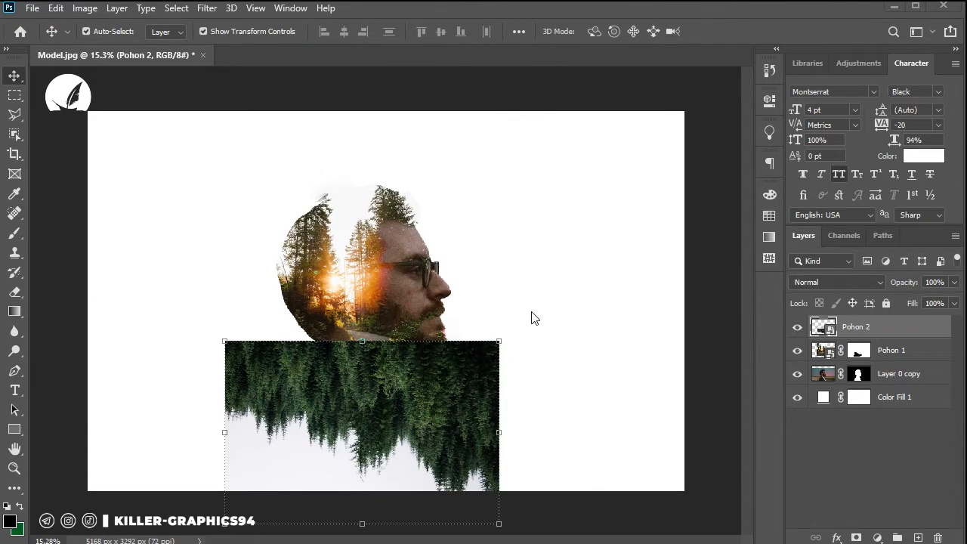
Set the Pohon 2 layer's blend mode to Lighten and shift it down over the man's jacket.
left_click(845, 283)
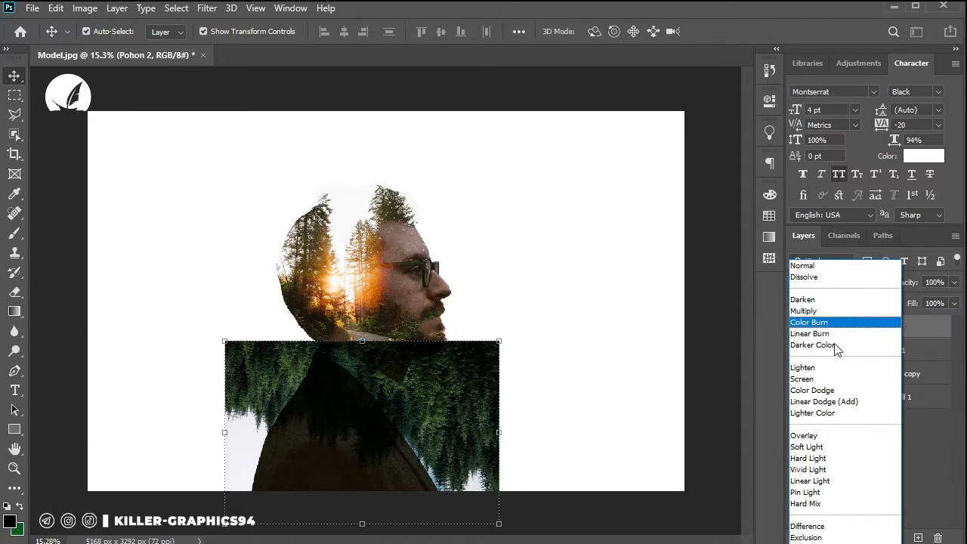
left_click(836, 368)
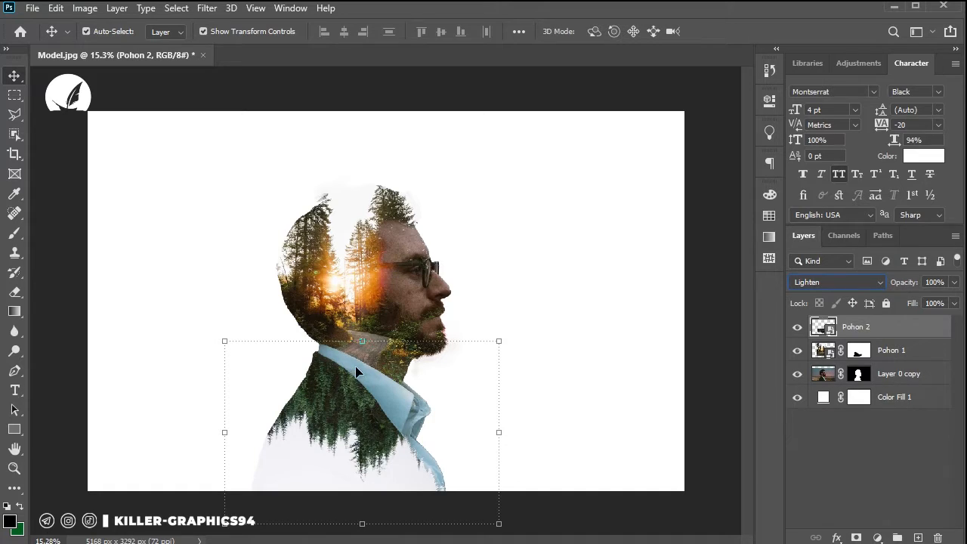
left_click_drag(338, 408, 339, 425)
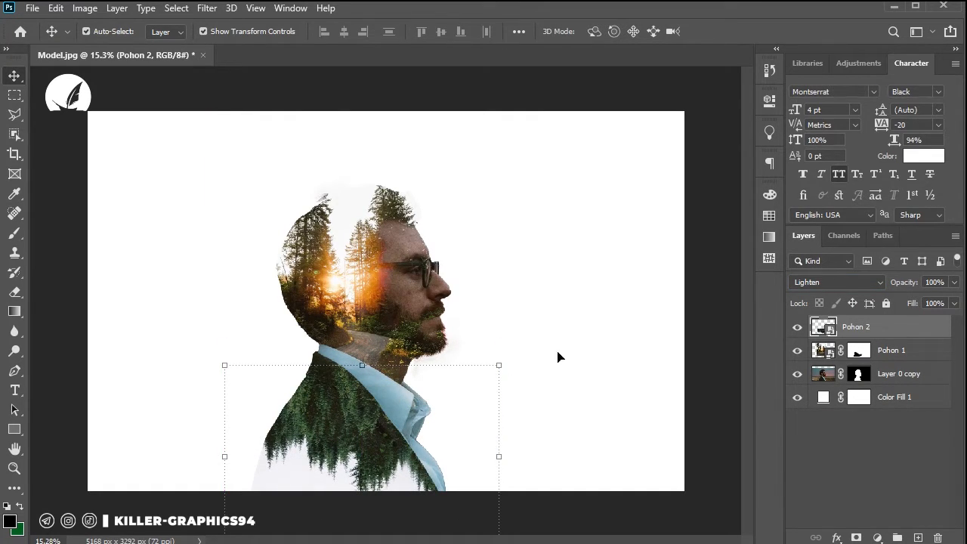
Lock the Color Fill 1 background and move the other three layers together up and slightly right on the canvas.
left_click(918, 402)
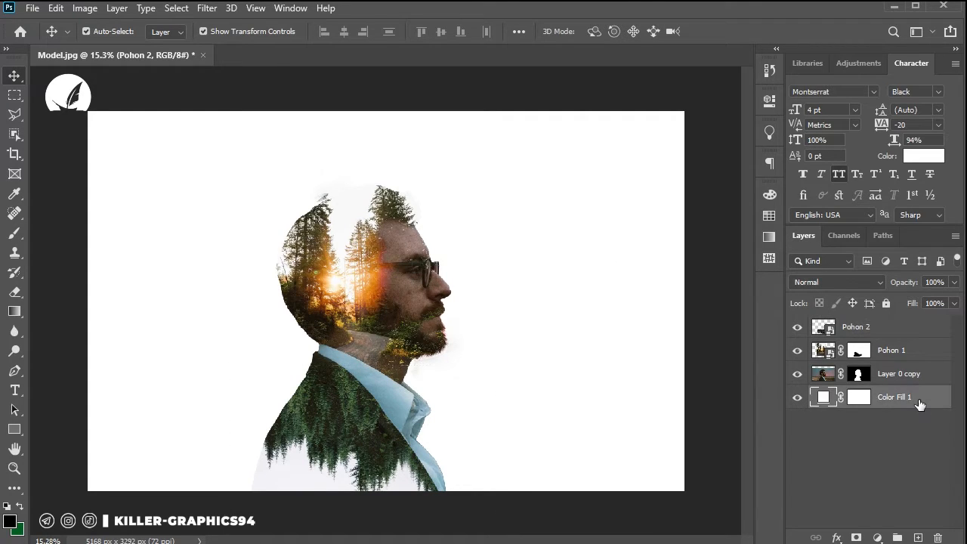
left_click_drag(587, 173, 360, 353)
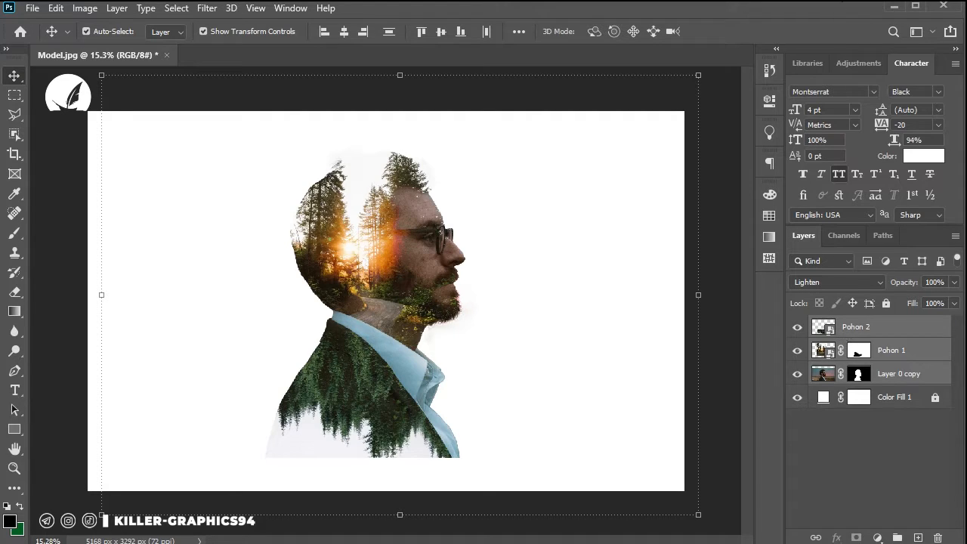
left_click(744, 272)
Scale the Pohon 2 layer to about 41.98% and reposition it so the trees cover the jacket below the collar.
left_click(376, 386)
left_click_drag(376, 386, 360, 378)
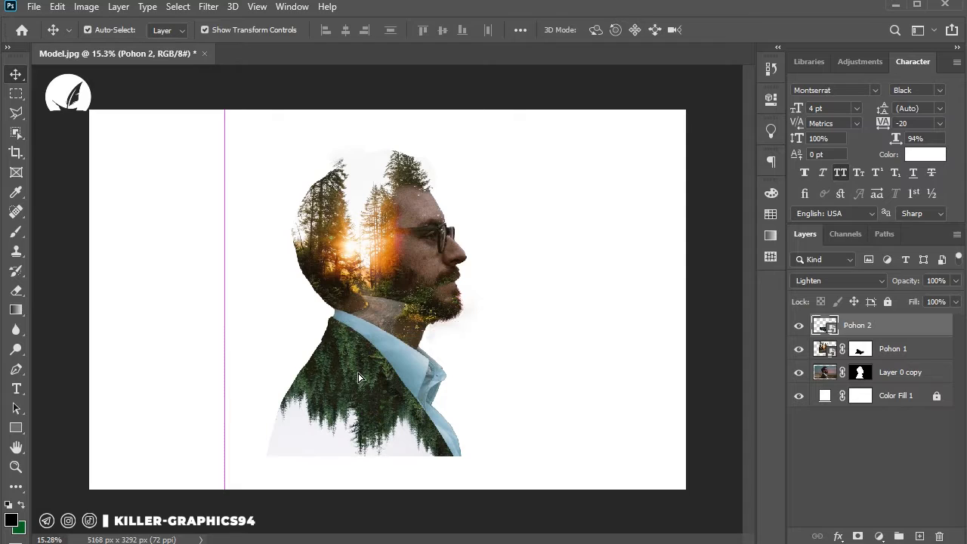
left_click_drag(224, 413, 194, 414)
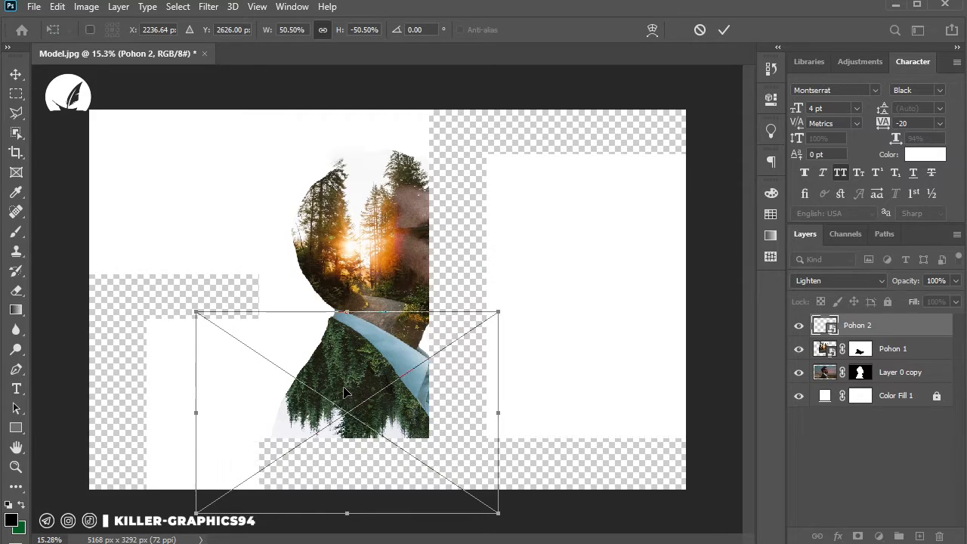
mouse_move(354, 373)
left_mouse_down()
mouse_move(351, 385)
mouse_move(342, 371)
left_mouse_up()
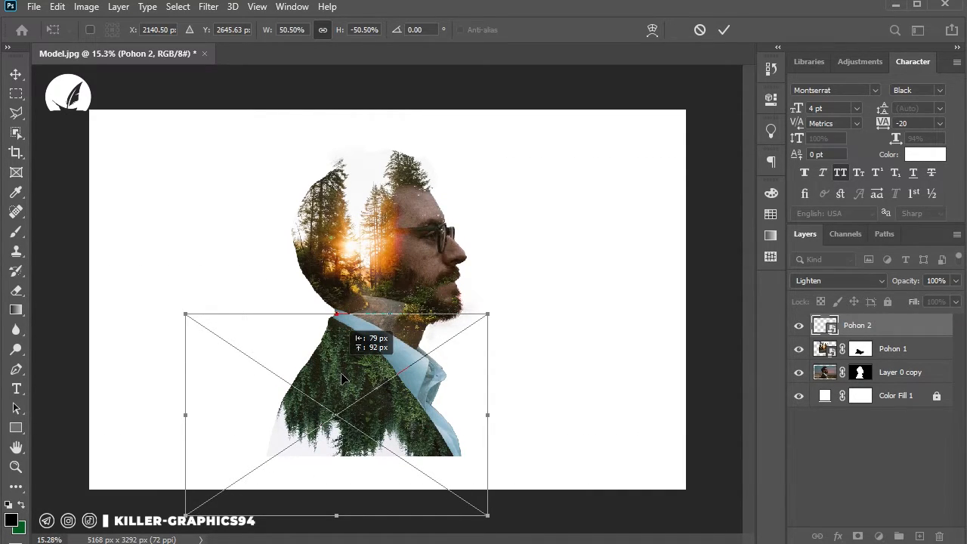
left_click_drag(336, 515, 343, 484)
left_click_drag(400, 407, 402, 416)
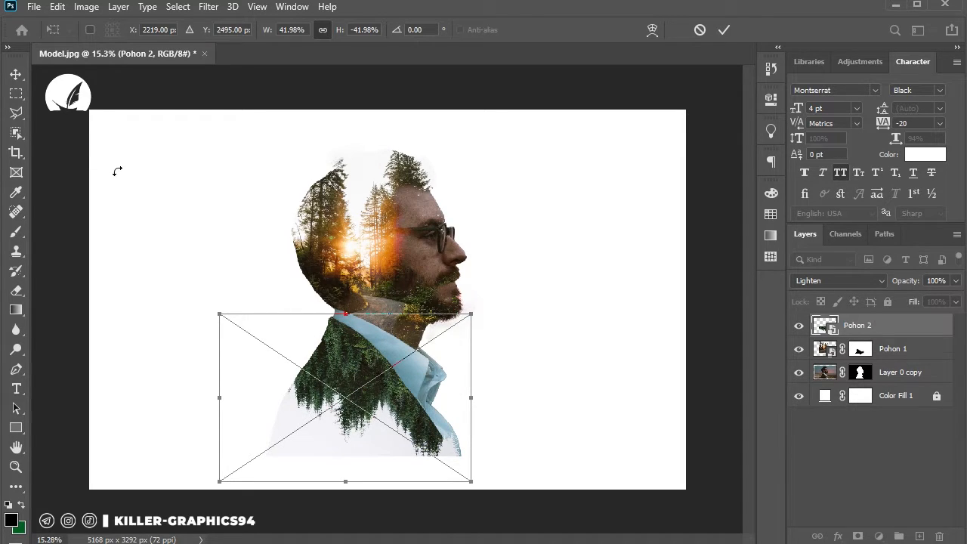
left_click(16, 74)
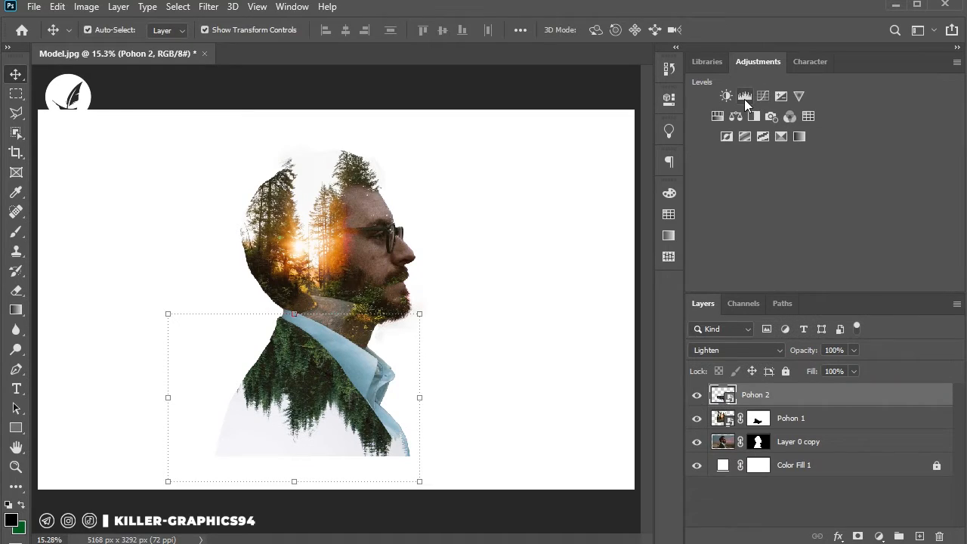
Add a Levels adjustment above Pohon 2 and lower its input white level to brighten the pale areas to white.
left_click(669, 99)
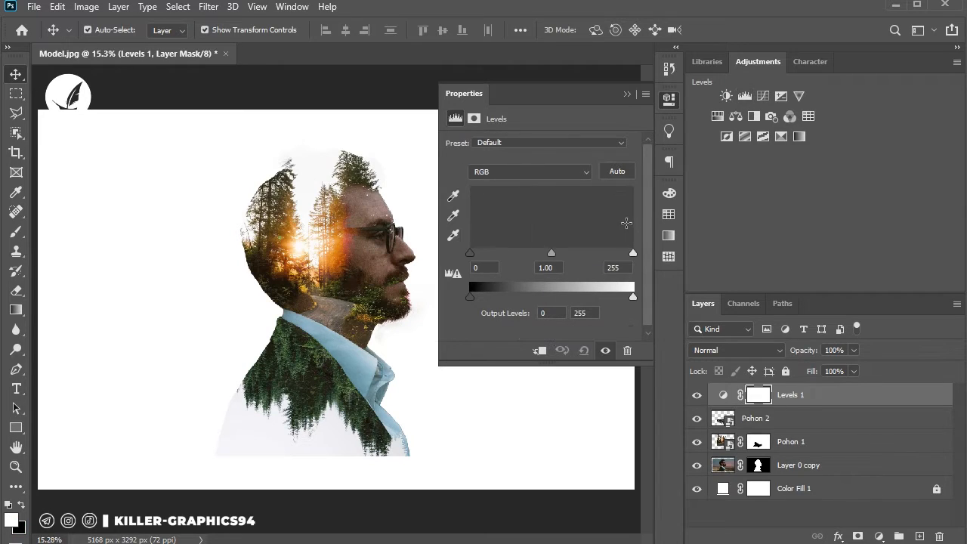
left_click_drag(631, 296, 672, 299)
left_click_drag(632, 253, 605, 254)
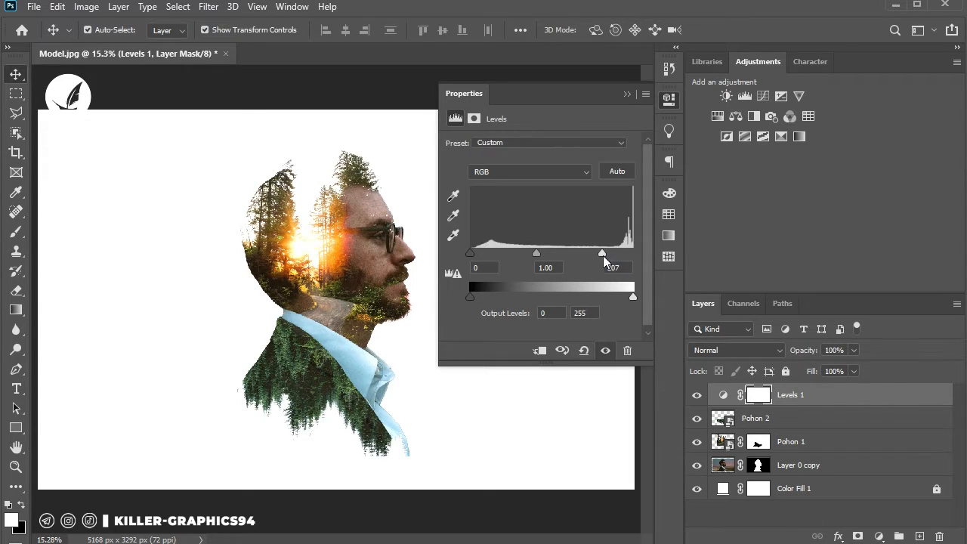
left_click_drag(603, 255, 613, 260)
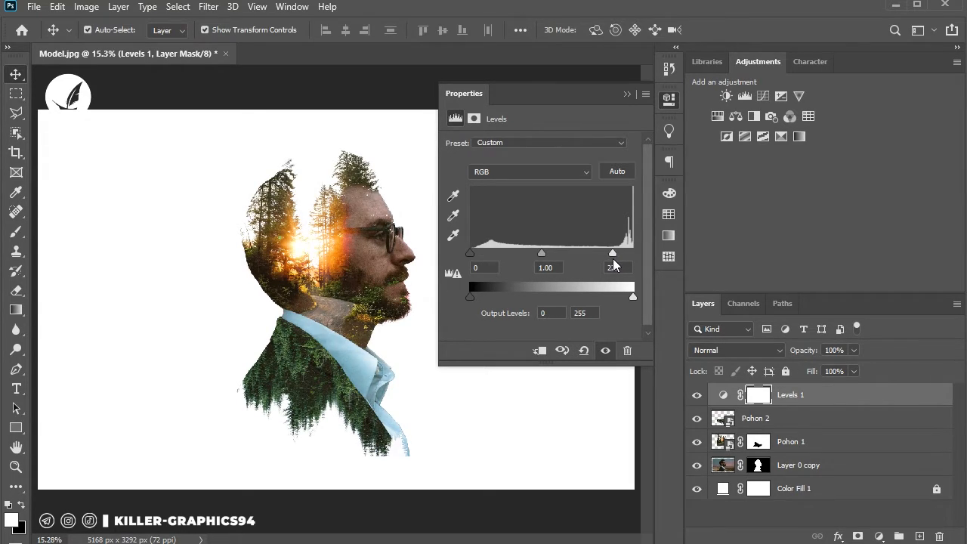
left_click(627, 93)
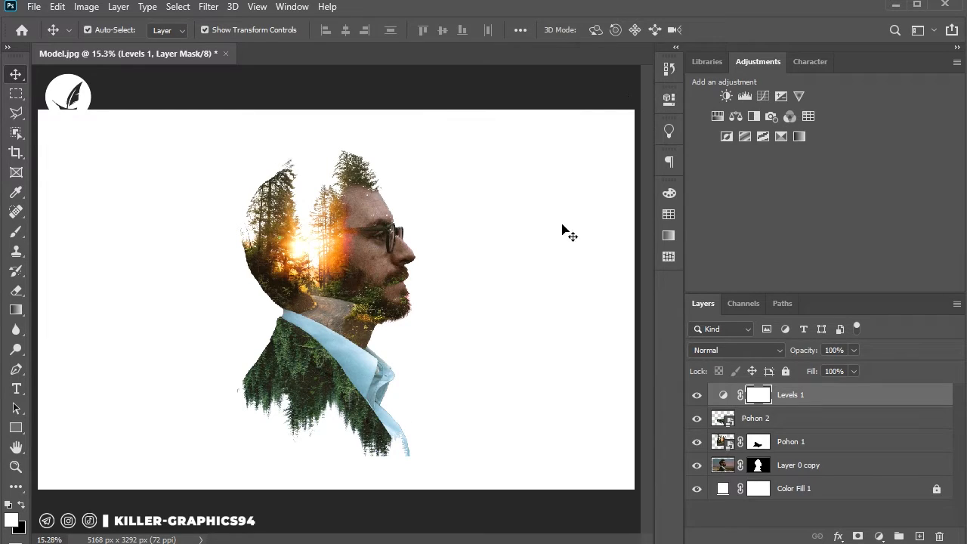
Scale the Pohon 2 layer down slightly and adjust its position over the jacket.
left_click(320, 385)
left_click_drag(321, 387, 325, 388)
left_click_drag(432, 474, 409, 469)
left_click_drag(338, 404, 351, 409)
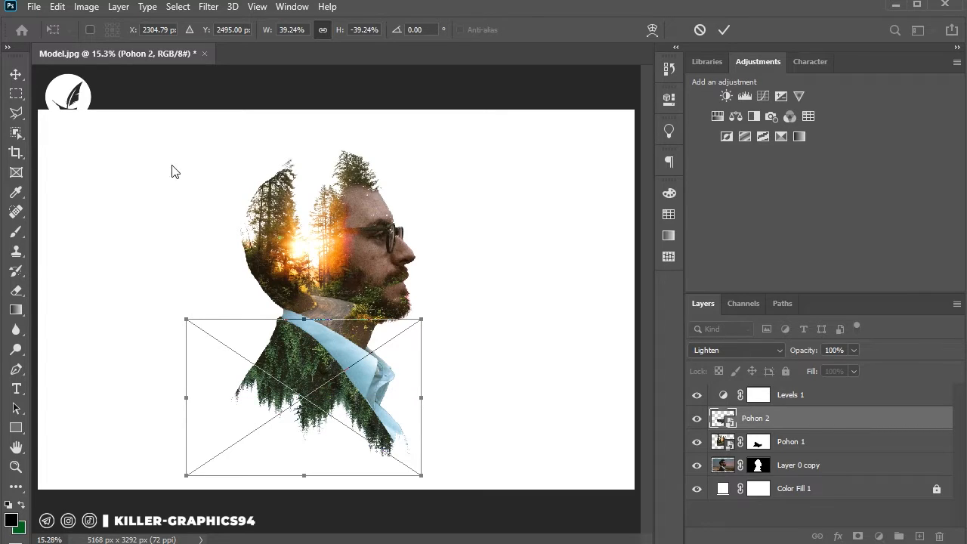
left_click_drag(187, 316, 182, 316)
left_click(24, 73)
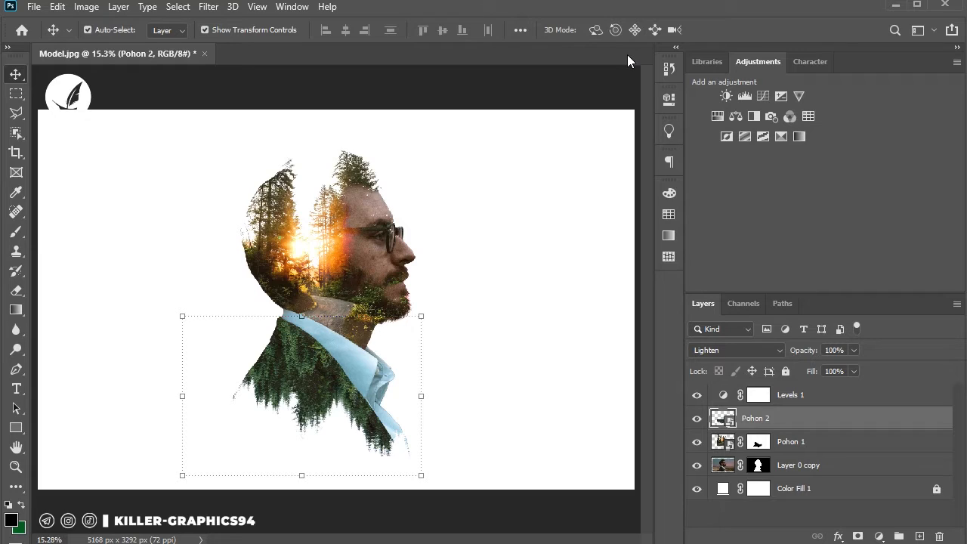
Clip Levels 1 to Pohon 2 and add a Levels adjustment directly above Pohon 1 with input white level 210.
left_click(327, 175)
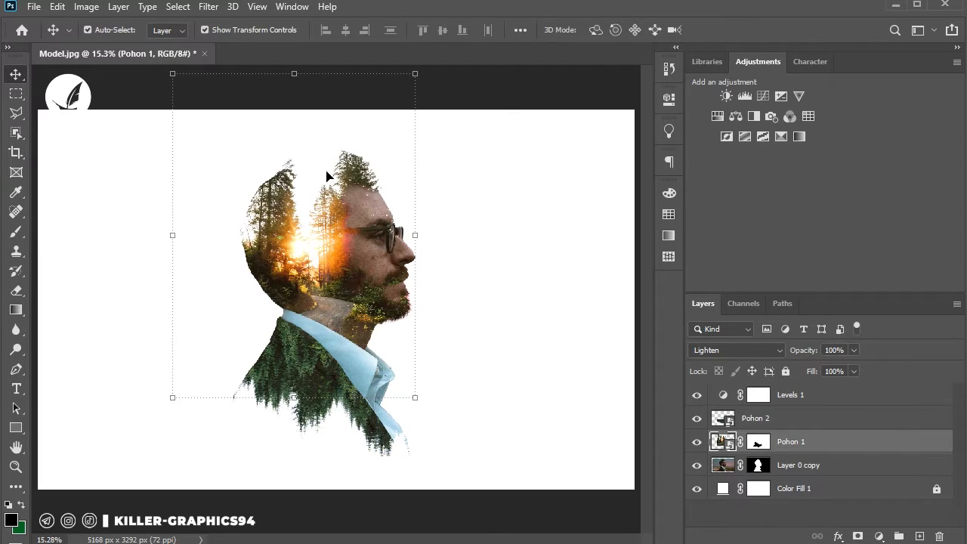
left_click(810, 400, "alt")
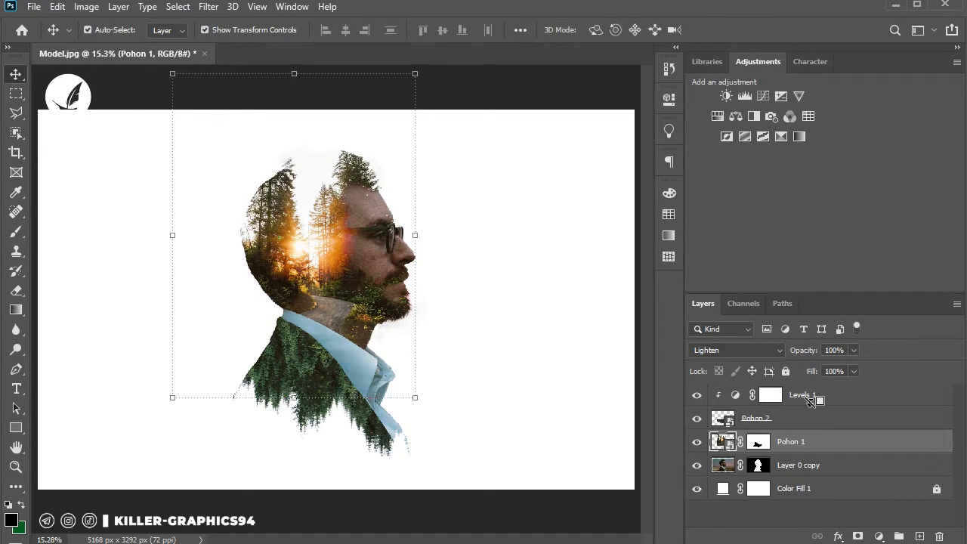
left_click(745, 97)
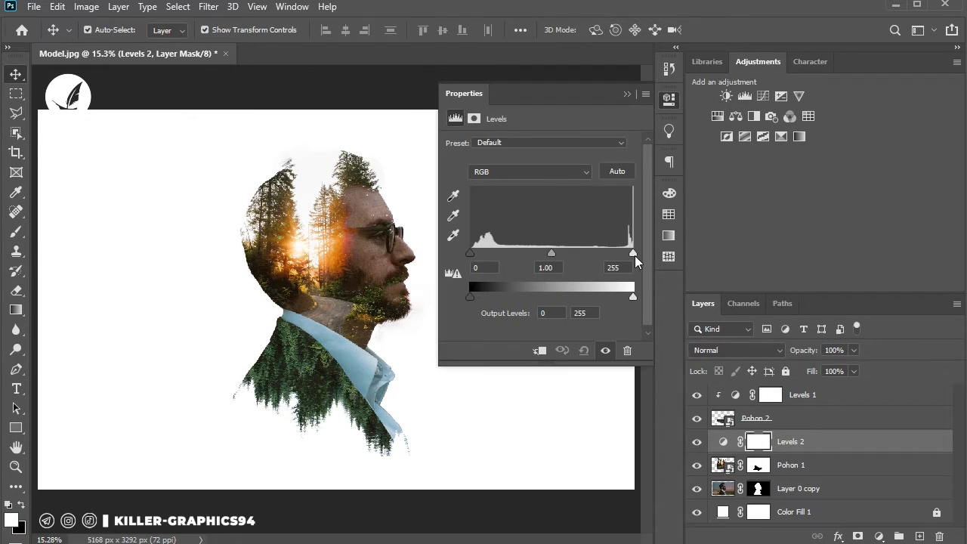
left_click_drag(633, 253, 605, 254)
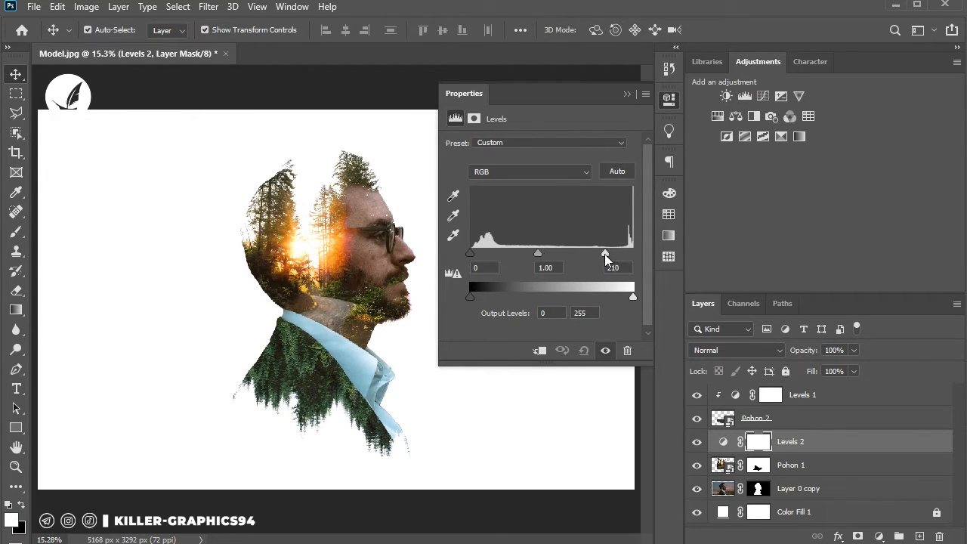
left_click(627, 95)
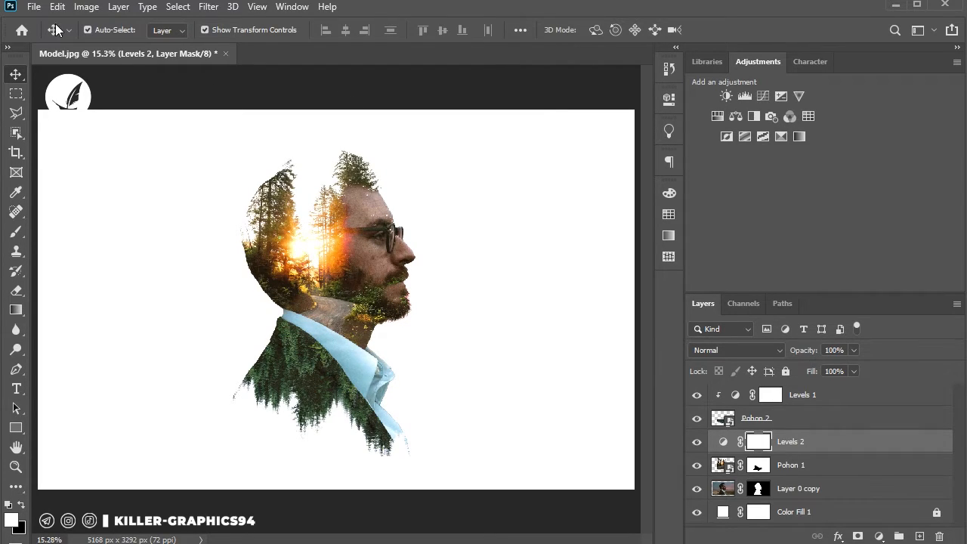
Place the Burung bird image above Levels 2 and scale it down over the upper part of the head.
left_click(34, 6)
left_click(136, 305)
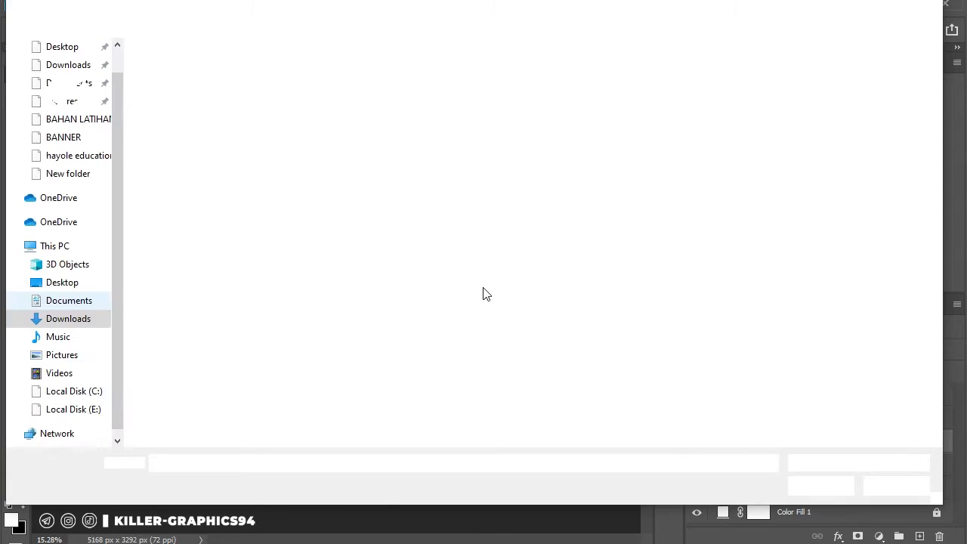
left_click(169, 95)
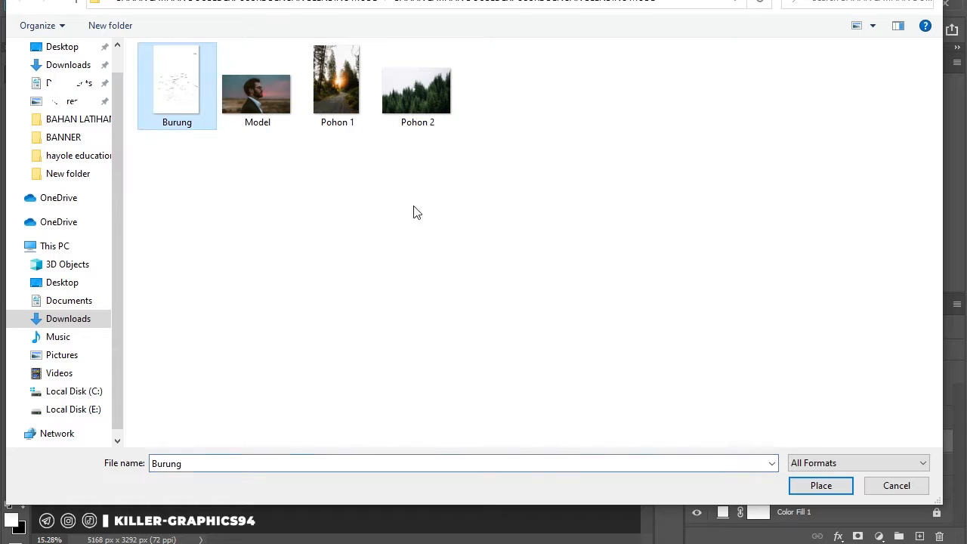
left_click(821, 485)
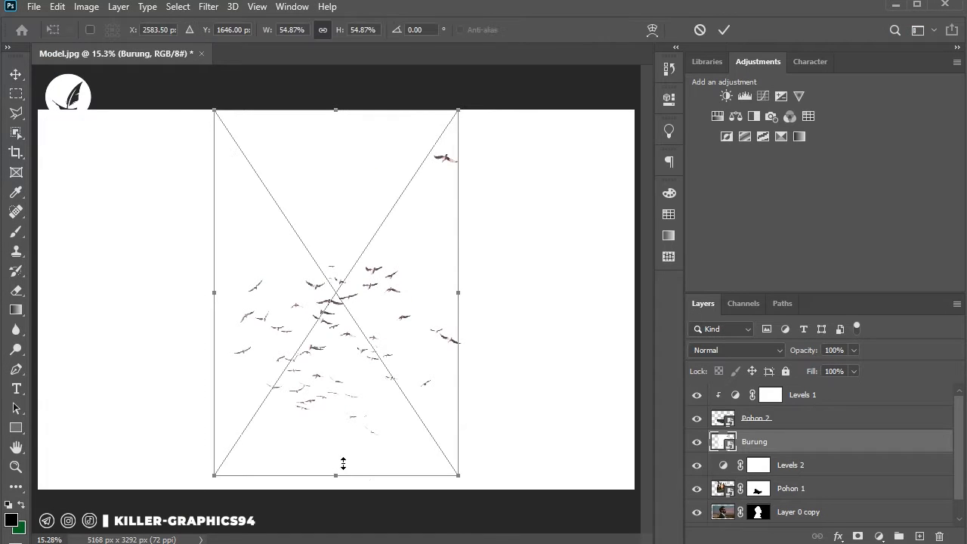
left_click_drag(343, 463, 350, 271)
left_click_drag(350, 219, 339, 218)
key("Return")
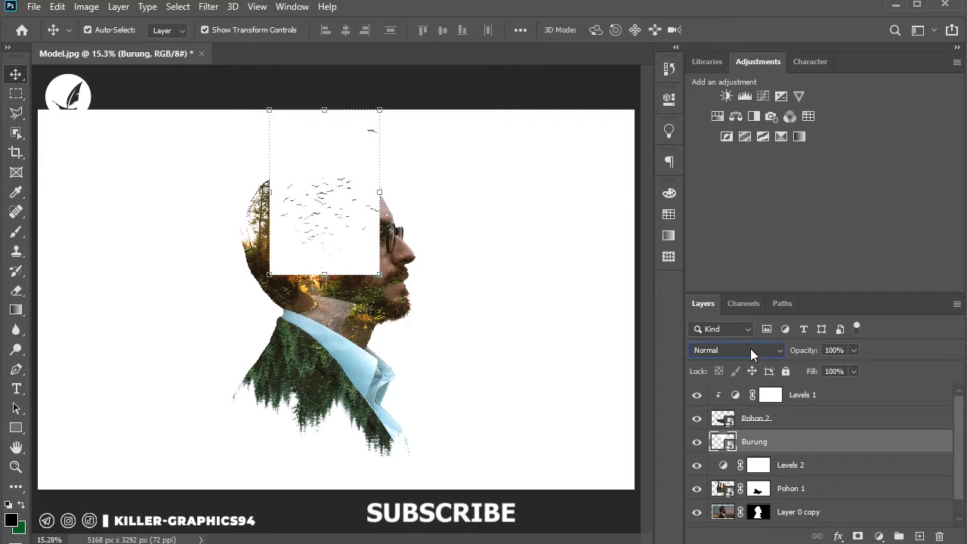
Set the Burung layer to Multiply, scale it to about 22.28% and move it up between the treetops on the head.
left_click(751, 348)
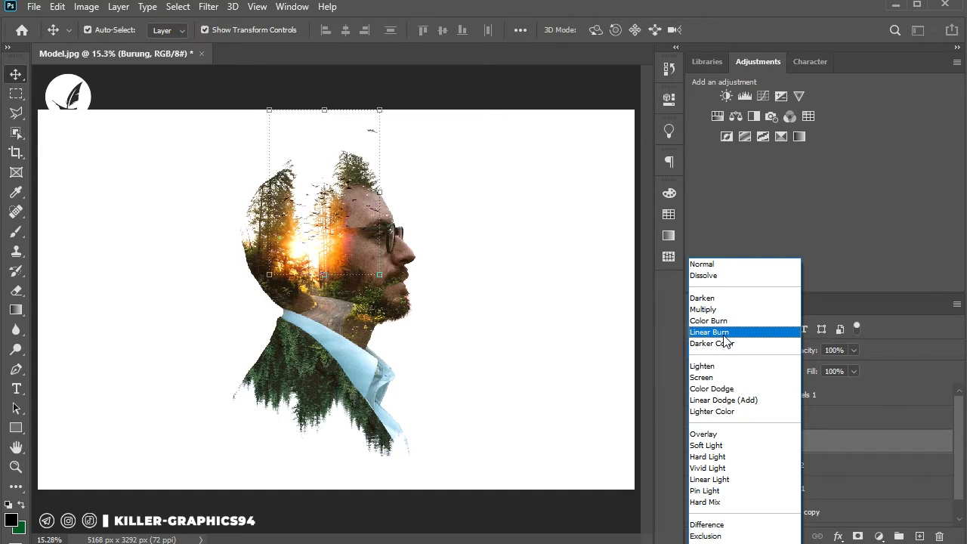
left_click(710, 309)
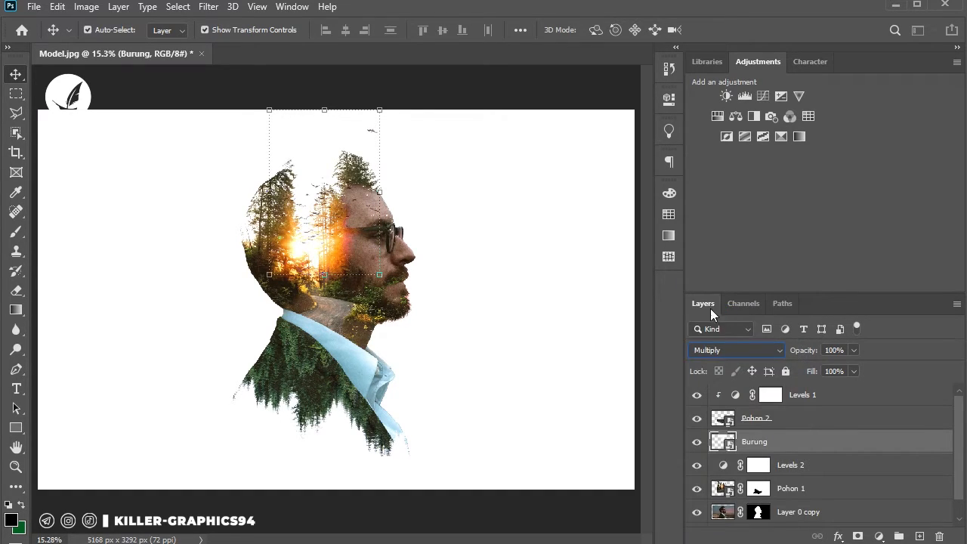
left_click_drag(381, 273, 372, 264)
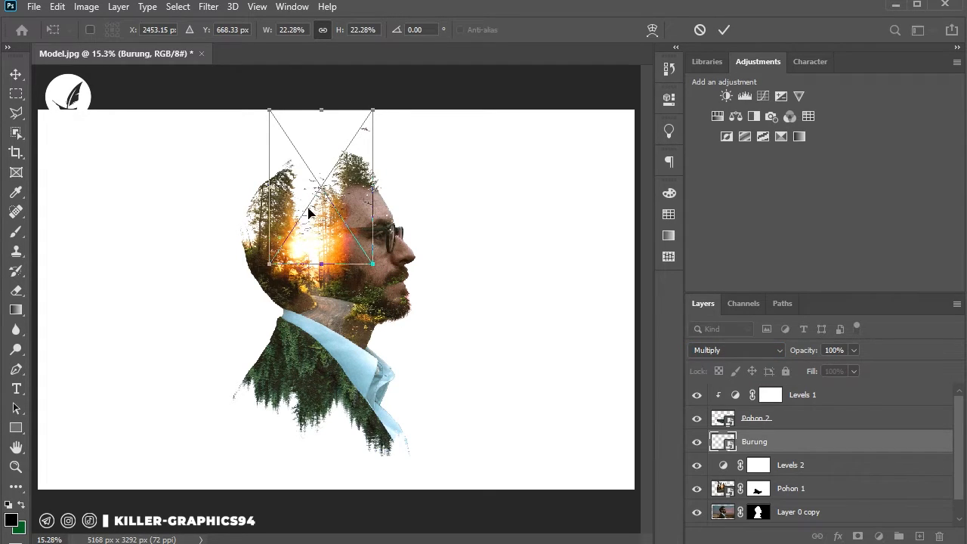
left_click_drag(312, 209, 310, 185)
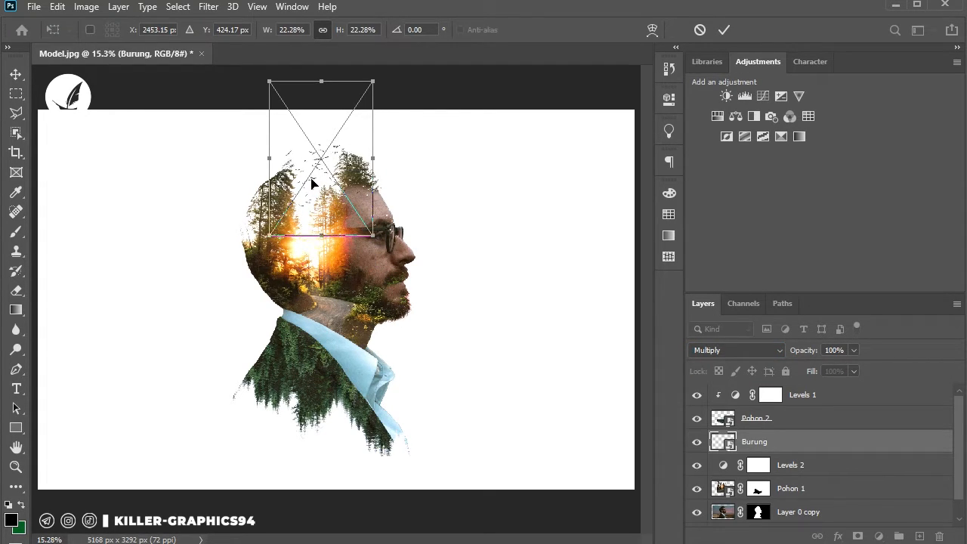
key("Return")
left_click(360, 83)
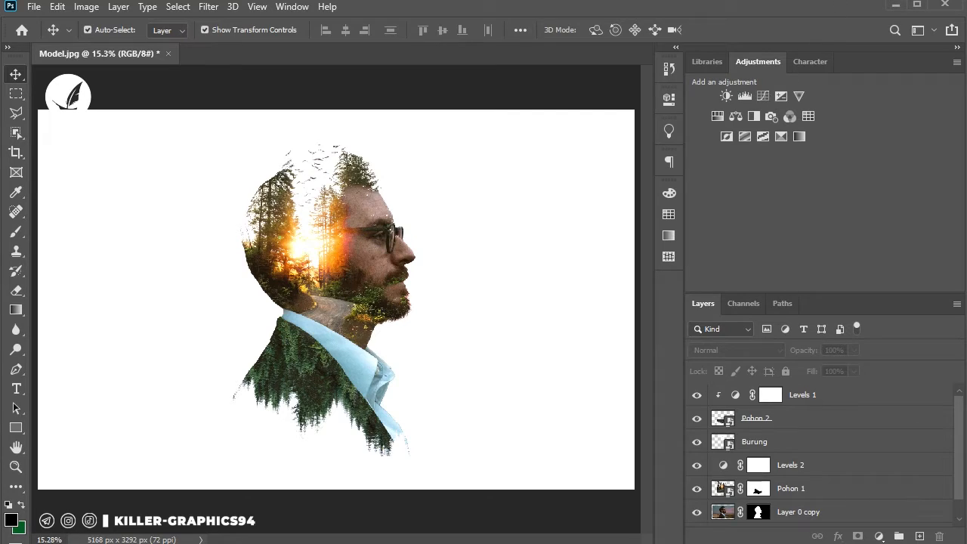
Add a 60 pt Montserrat Black text layer reading "Tutorial Double Exposure Photoshop dengan Blending Mode" beside the face.
key("t")
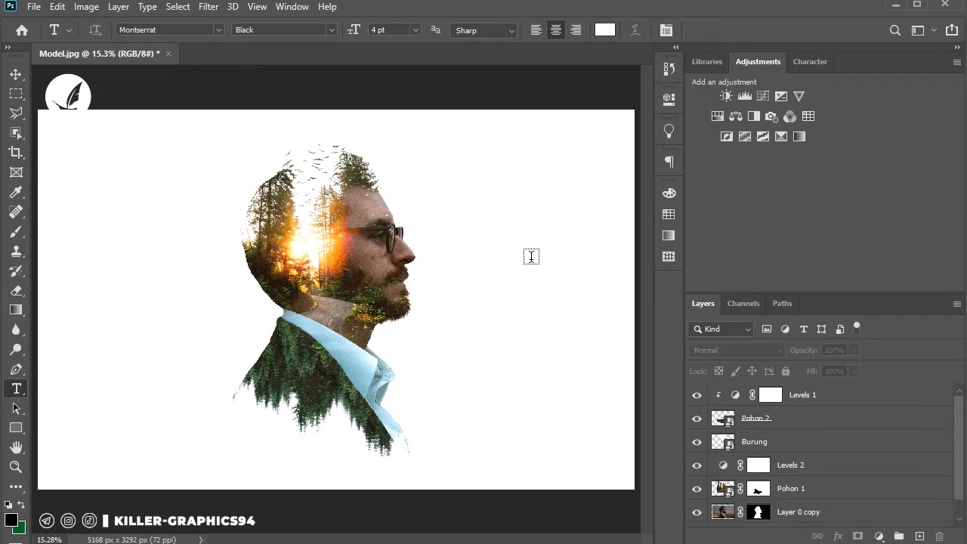
left_click(532, 257)
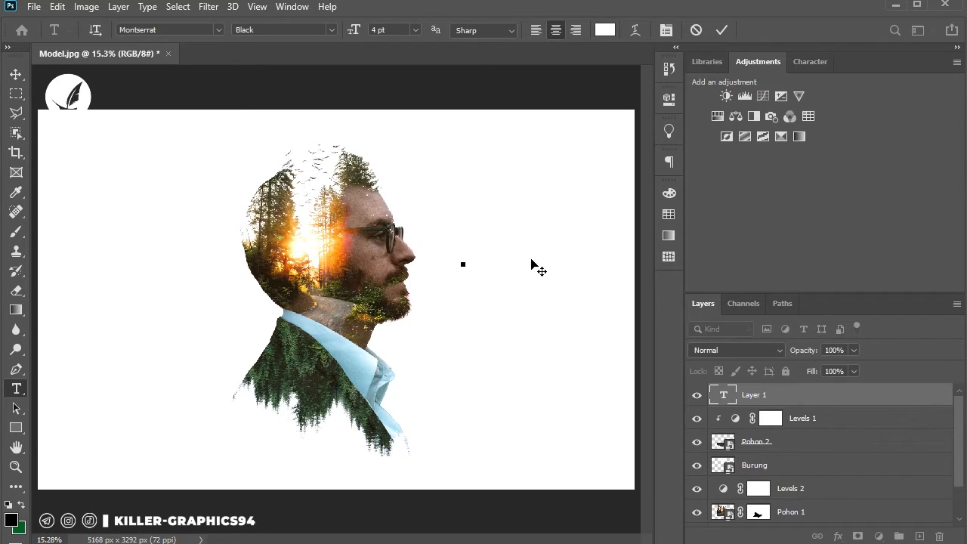
left_click(416, 30)
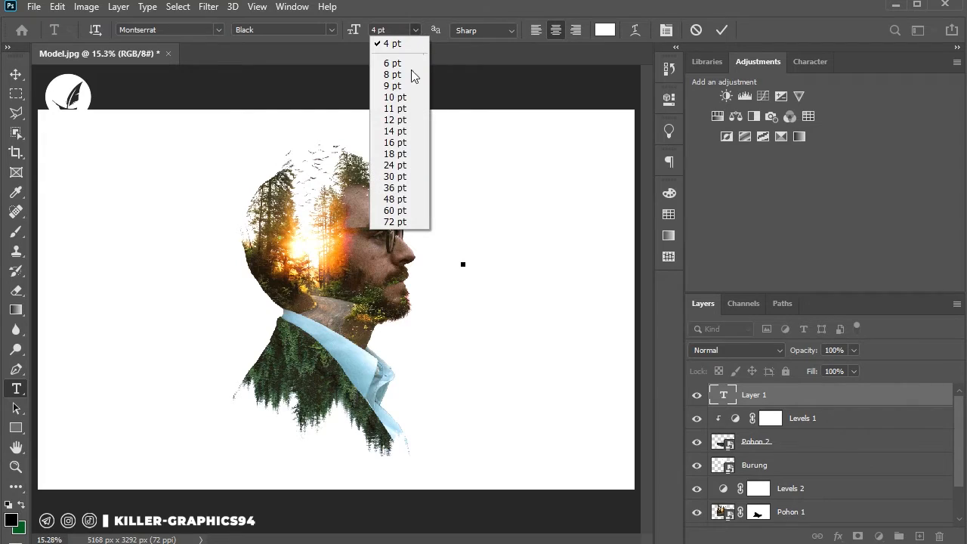
left_click(410, 177)
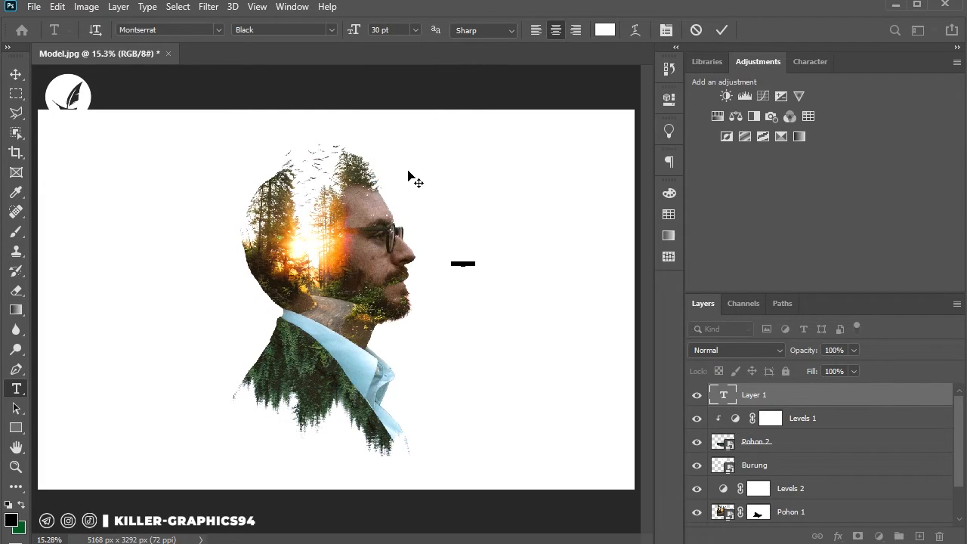
left_click(416, 30)
left_click(408, 209)
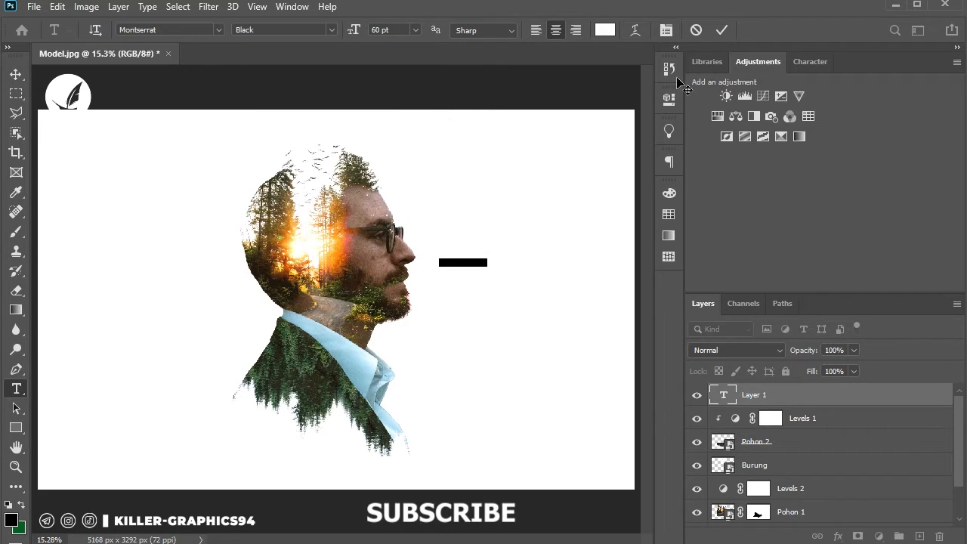
right_click(481, 261)
left_click(511, 318)
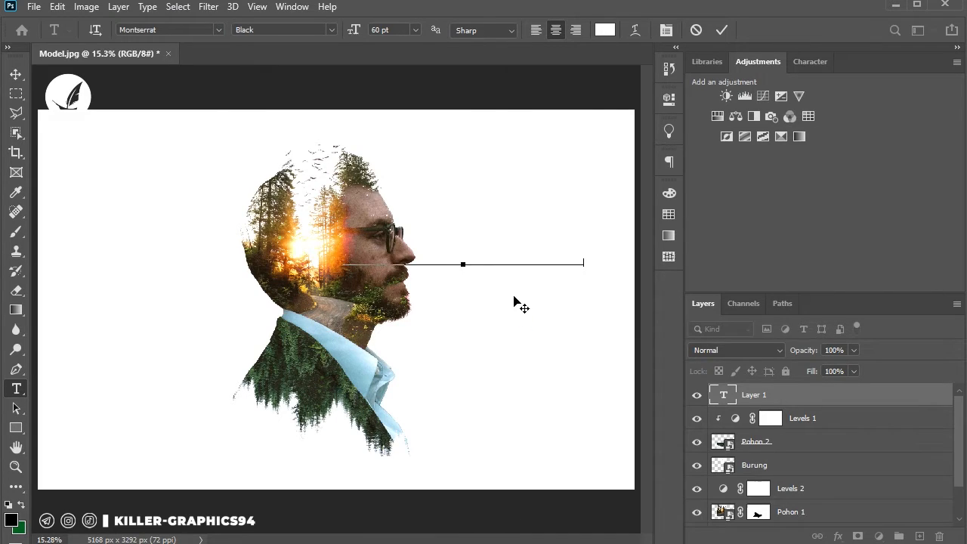
left_click(15, 74)
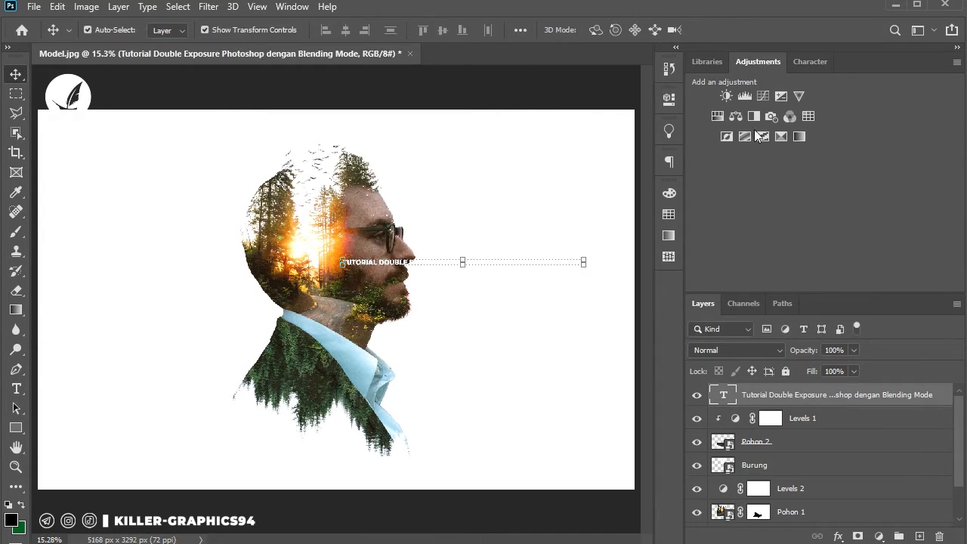
Color the tutorial title dark green sampled from the jacket's trees and move it below the portrait.
left_click(815, 65)
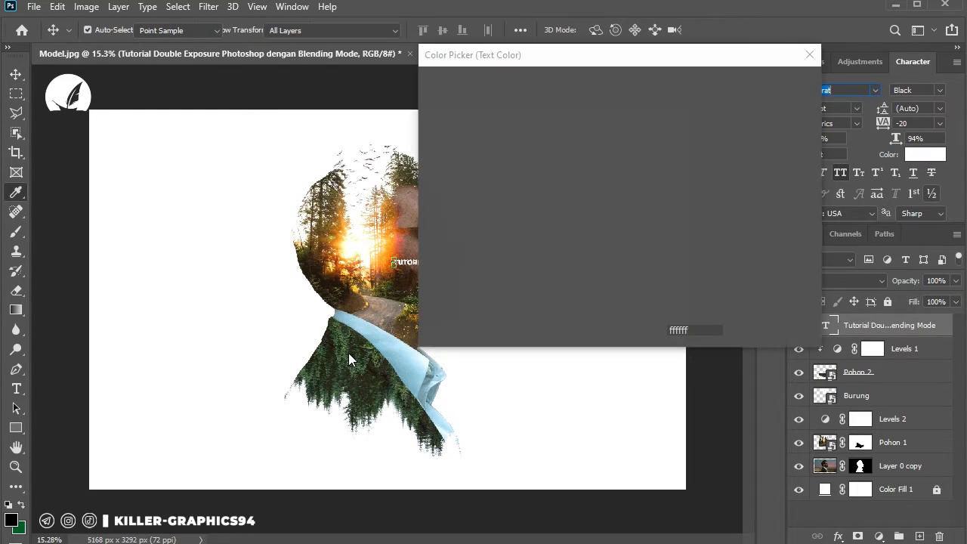
left_click(351, 353)
left_click(764, 84)
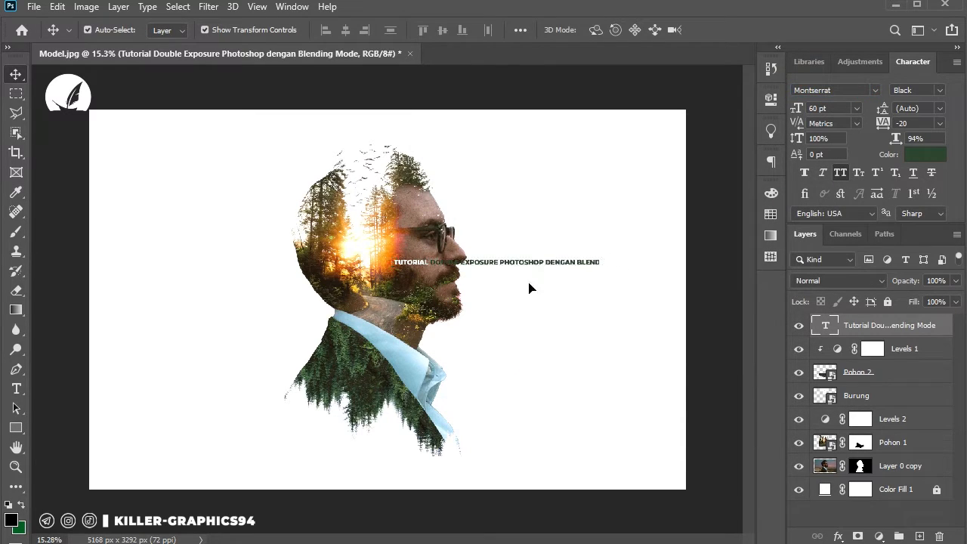
left_click_drag(535, 266, 388, 465)
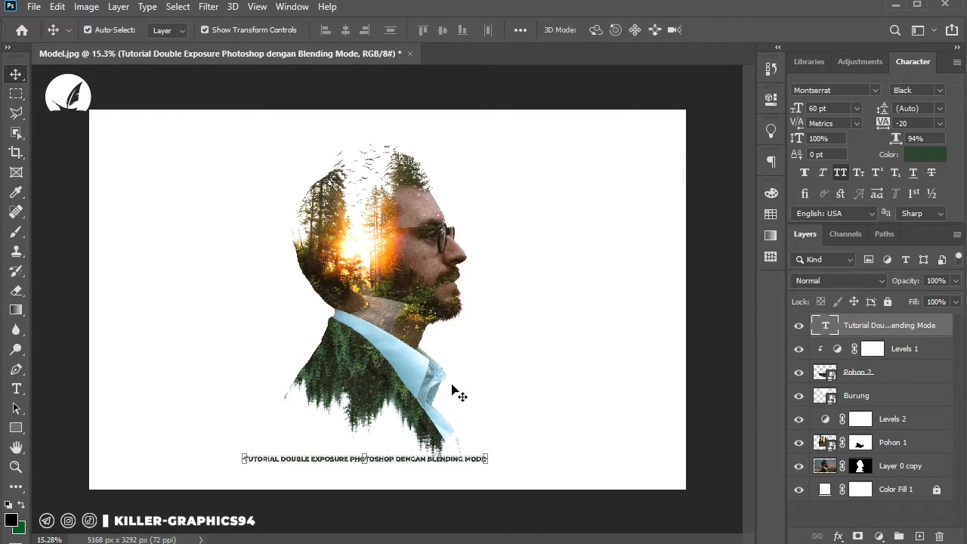
Duplicate the tutorial title, replace the copy's text with "forest securty" and place it on the white area beside the face.
left_click_drag(378, 460, 554, 346, "alt")
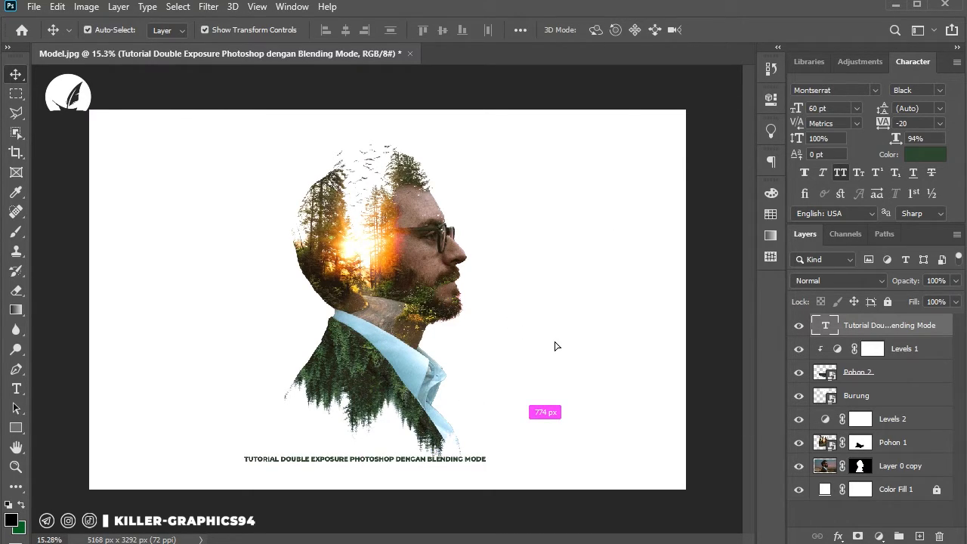
left_click_drag(568, 327, 530, 345, "alt")
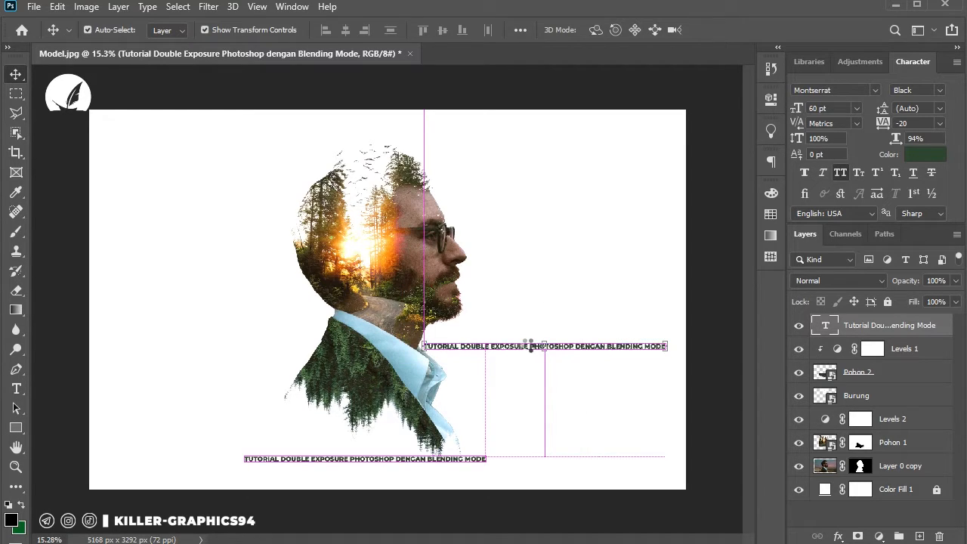
double_click(527, 345)
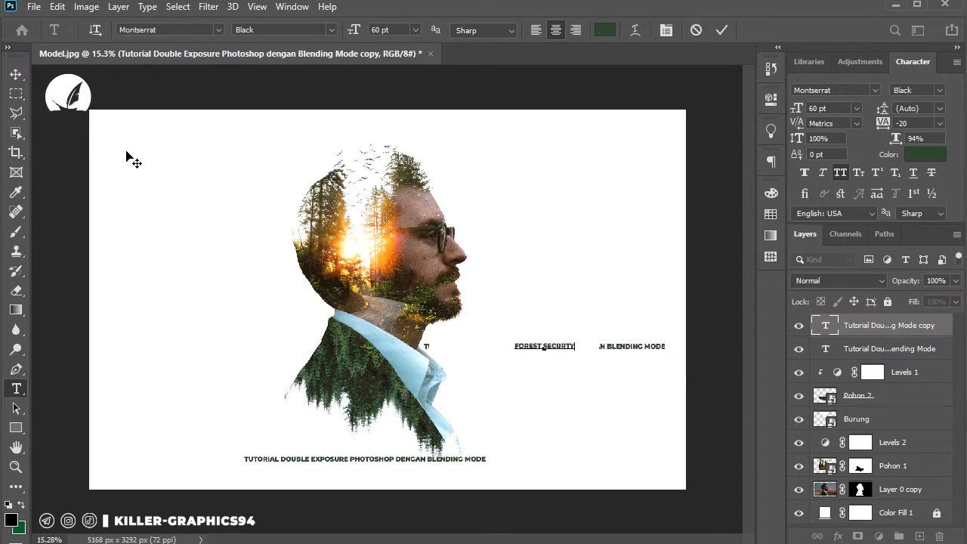
left_click(16, 74)
left_click_drag(566, 347, 540, 264)
Scale the forest securty text up to about 156 pt beside the face.
key("ctrl+t")
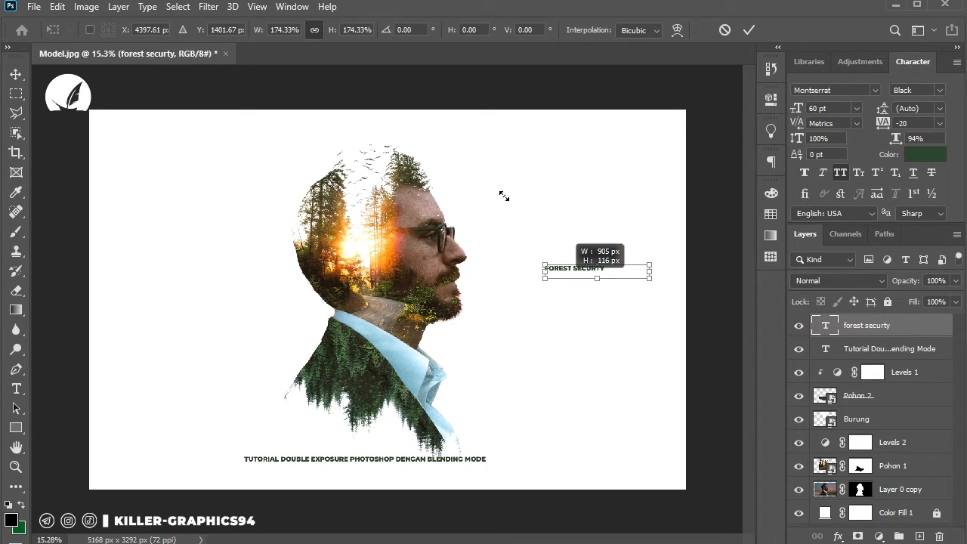
left_click_drag(504, 196, 504, 195)
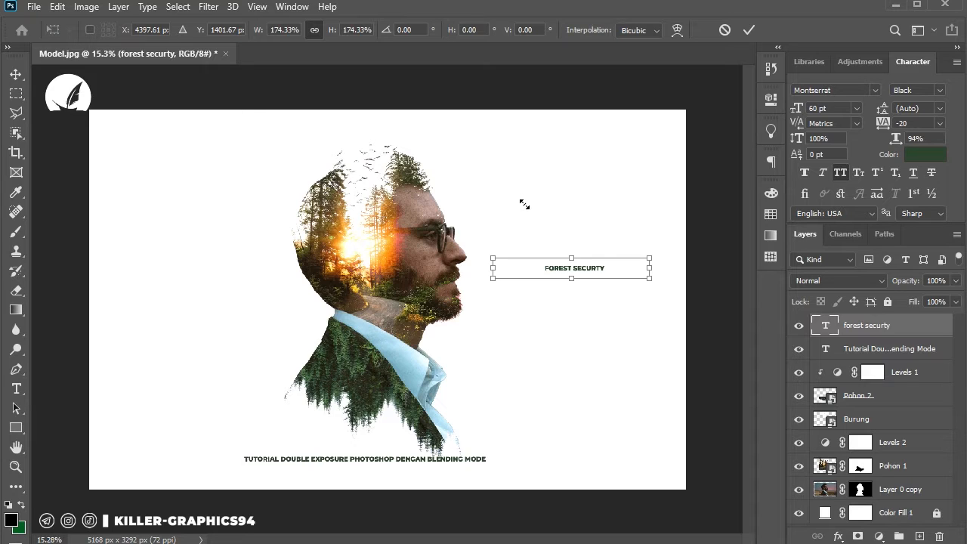
left_click(16, 75)
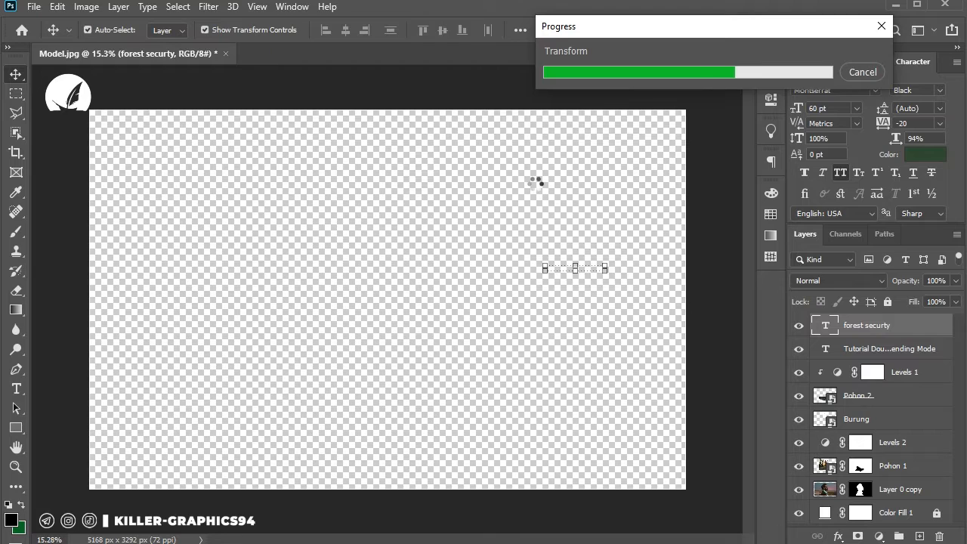
Cut the word "SECURTY" out of the forest securty text, keeping only "FOREST" in that layer.
double_click(596, 271)
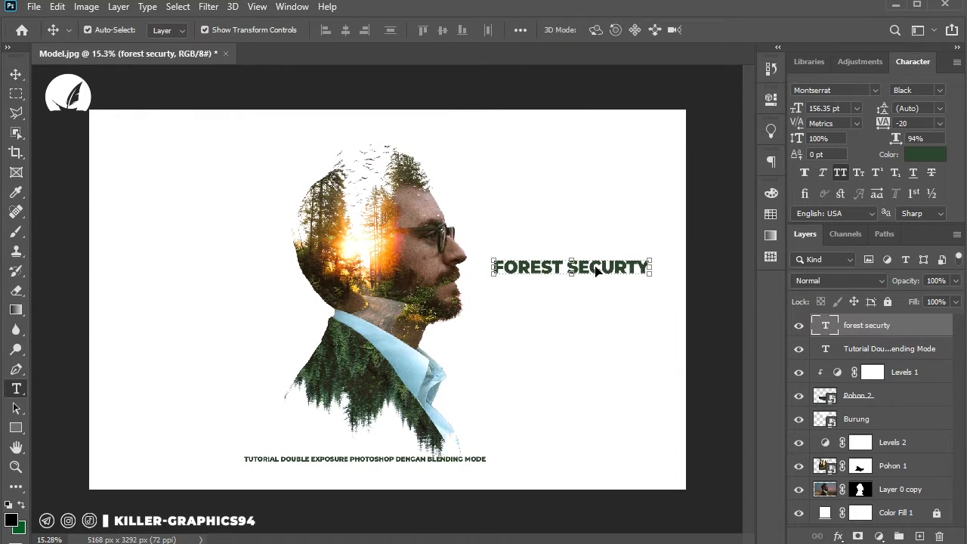
double_click(626, 265)
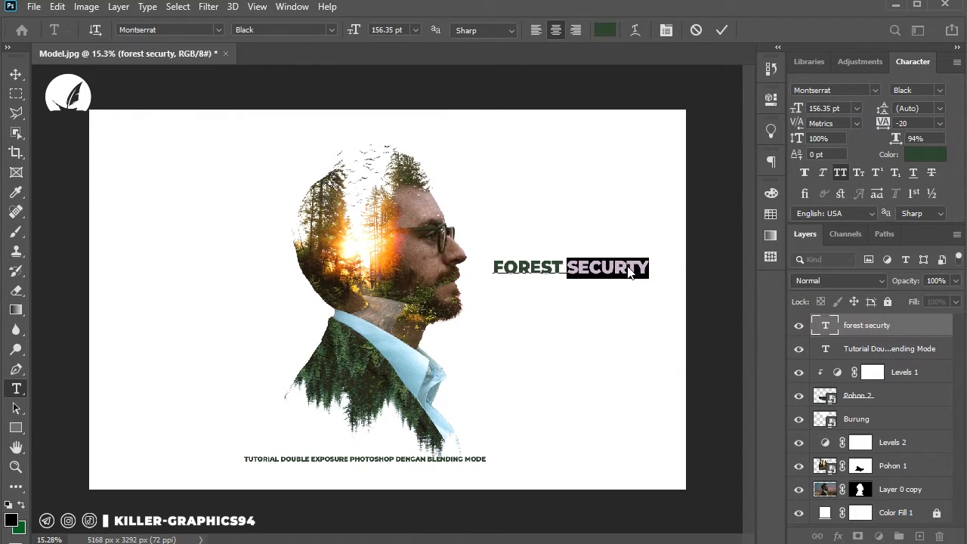
right_click(628, 273)
left_click(667, 297)
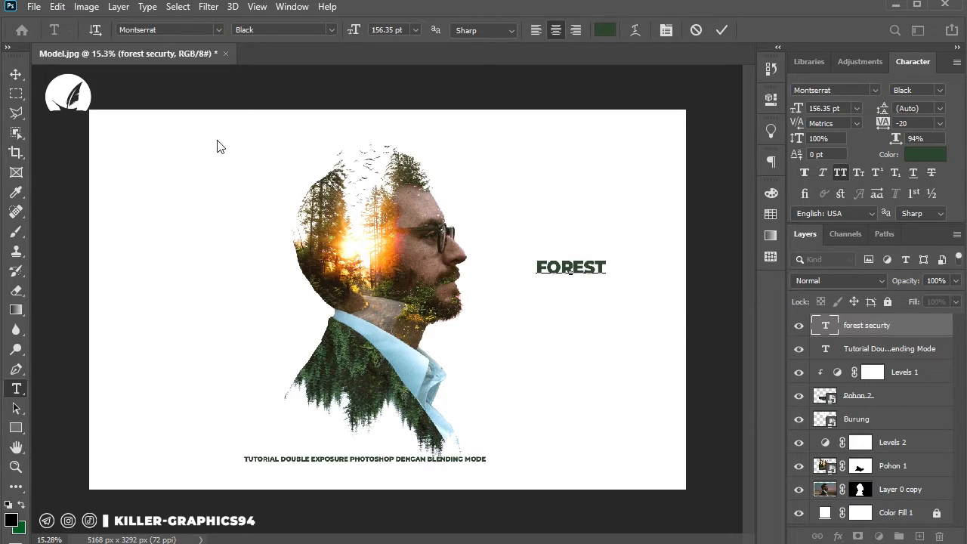
left_click(16, 75)
Duplicate the FOREST text directly below itself and replace the copy's text with the cut word "SECURTY".
left_click_drag(590, 266, 590, 300)
double_click(571, 300)
key("ctrl+v")
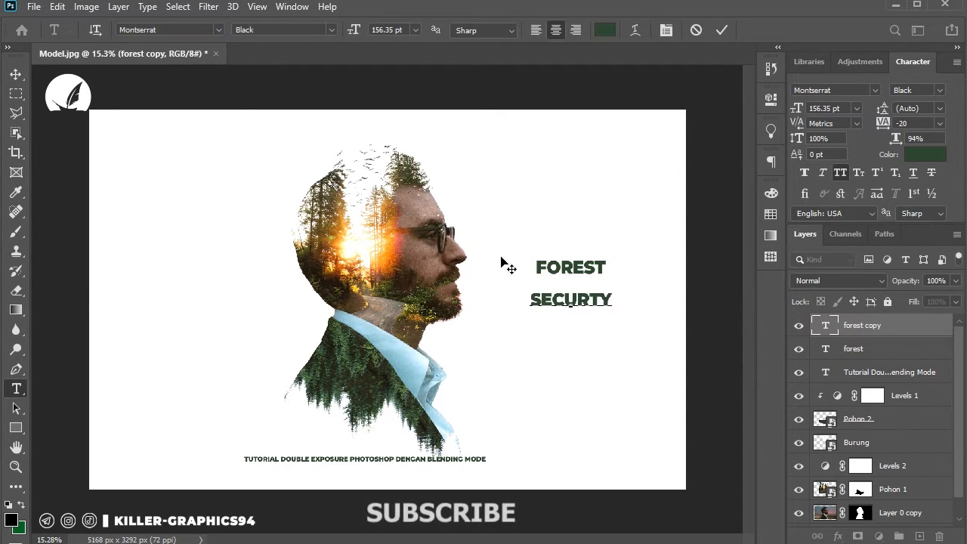
left_click(16, 75)
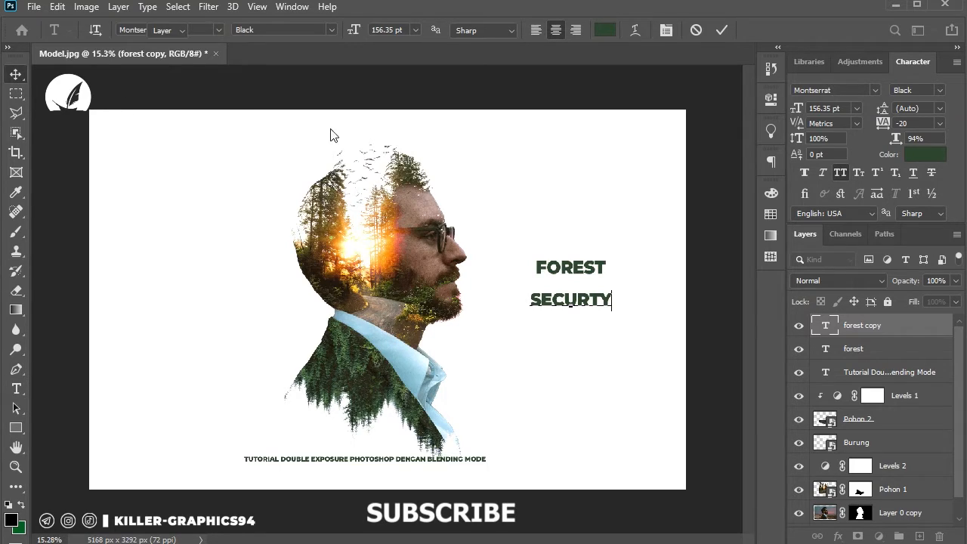
Change the font of the FOREST text to Humane Bold.
left_click(593, 269)
left_click(875, 90)
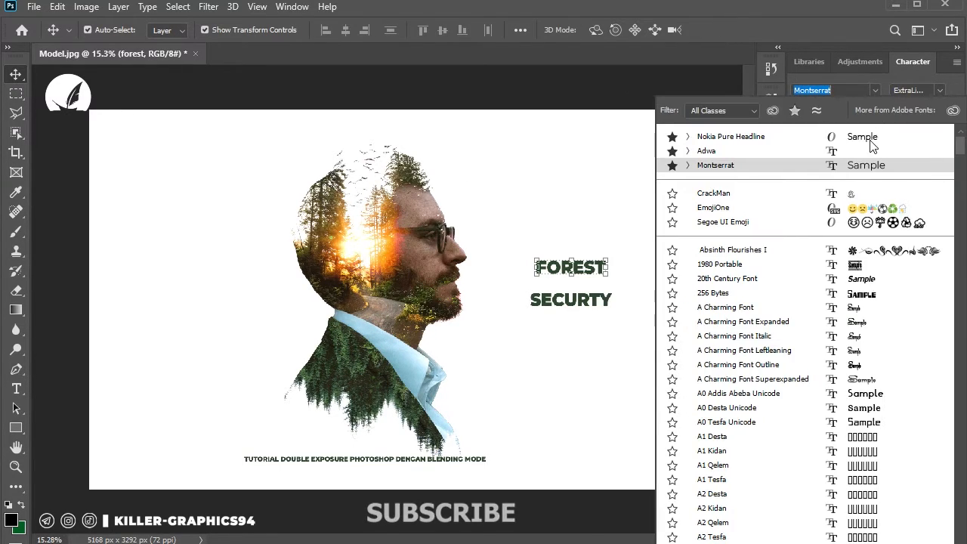
left_click(873, 141)
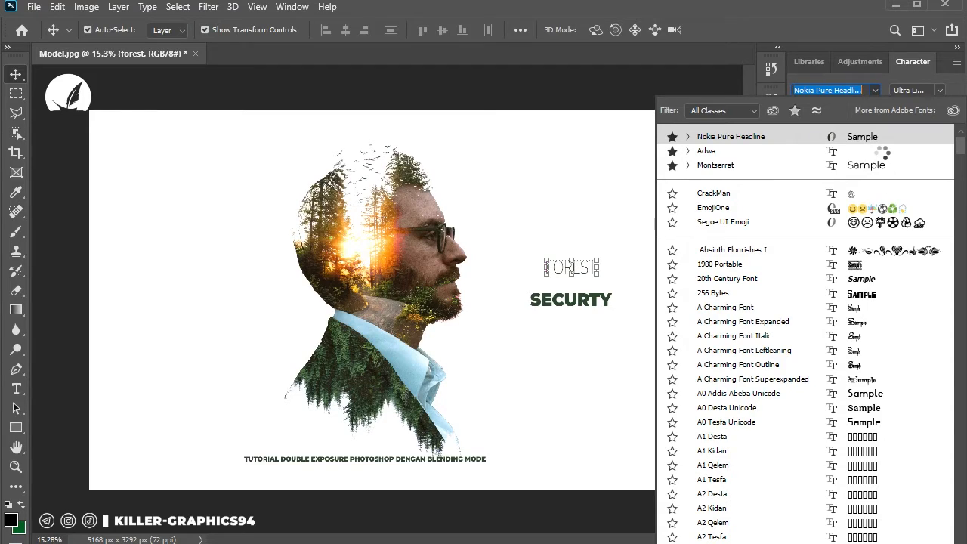
type("hu")
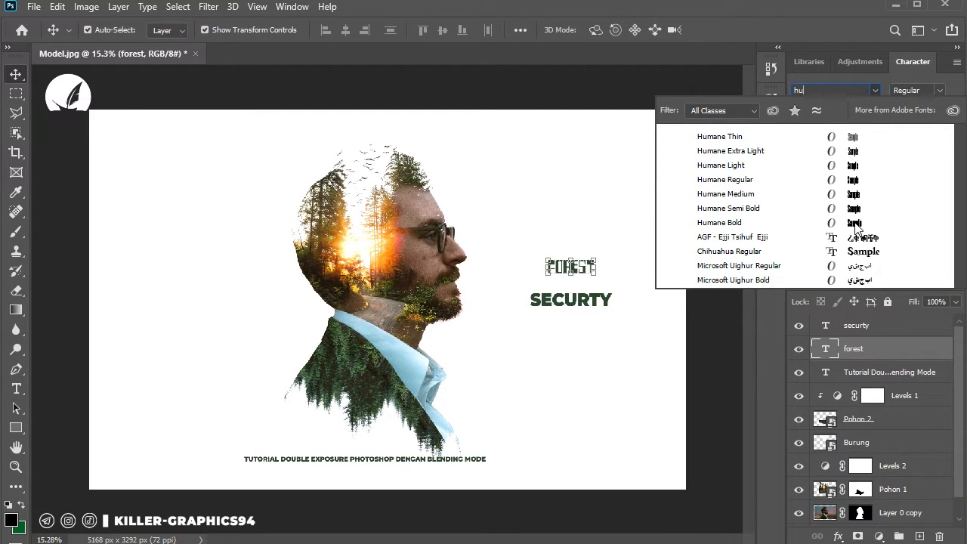
left_click(855, 223)
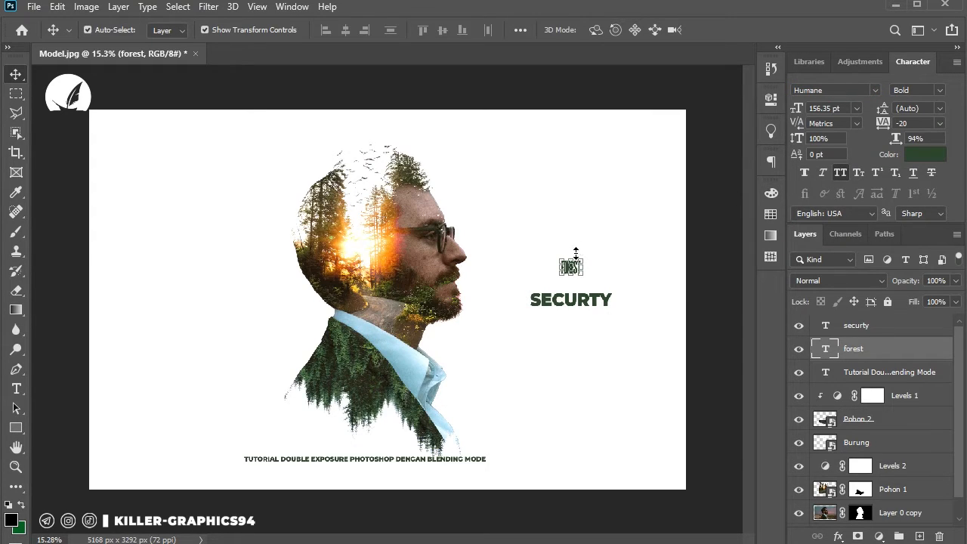
Enlarge the FOREST text to about 969 pt and position it above SECURTY.
left_click_drag(576, 253, 587, 169)
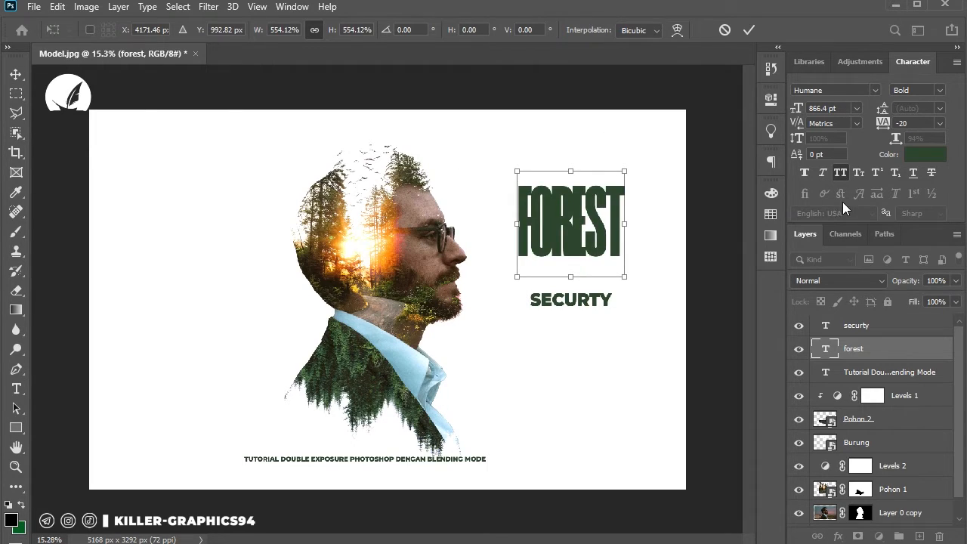
left_click_drag(567, 172, 588, 213)
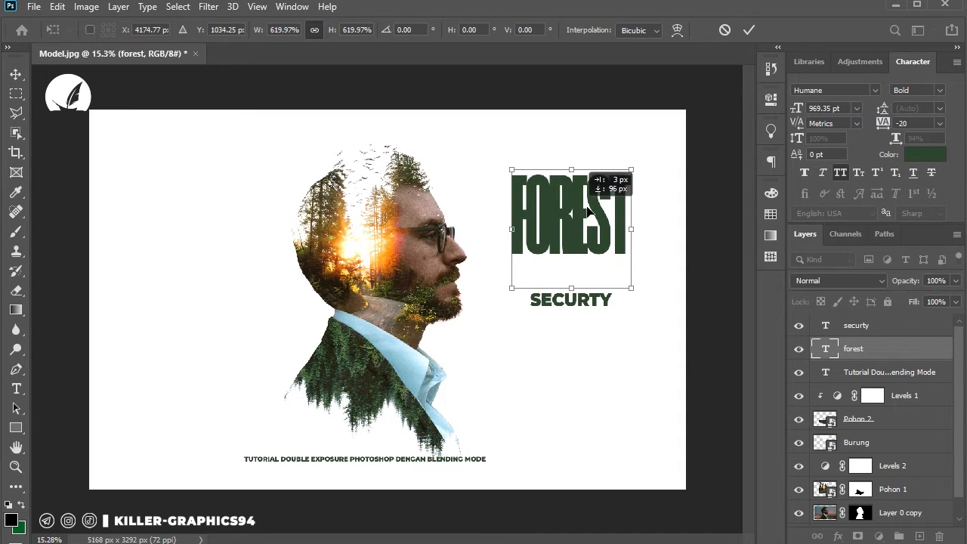
left_click(16, 75)
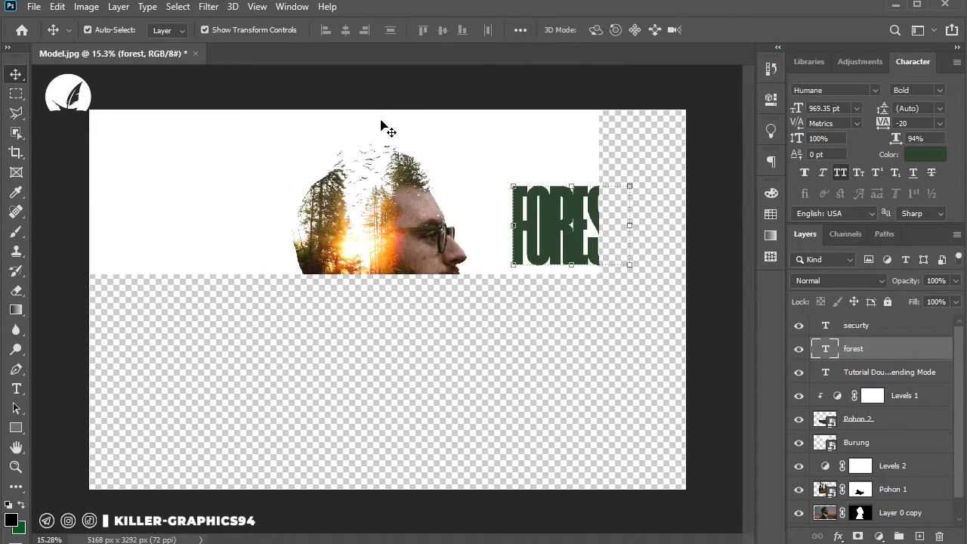
Set the tracking of the FOREST text to 0 and deselect the layer.
left_click(940, 123)
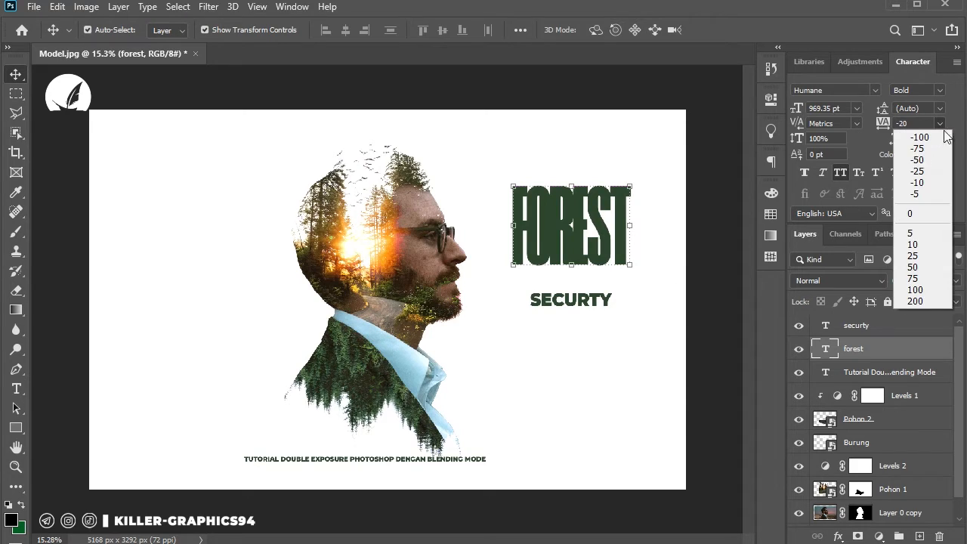
left_click(926, 216)
left_click(705, 321)
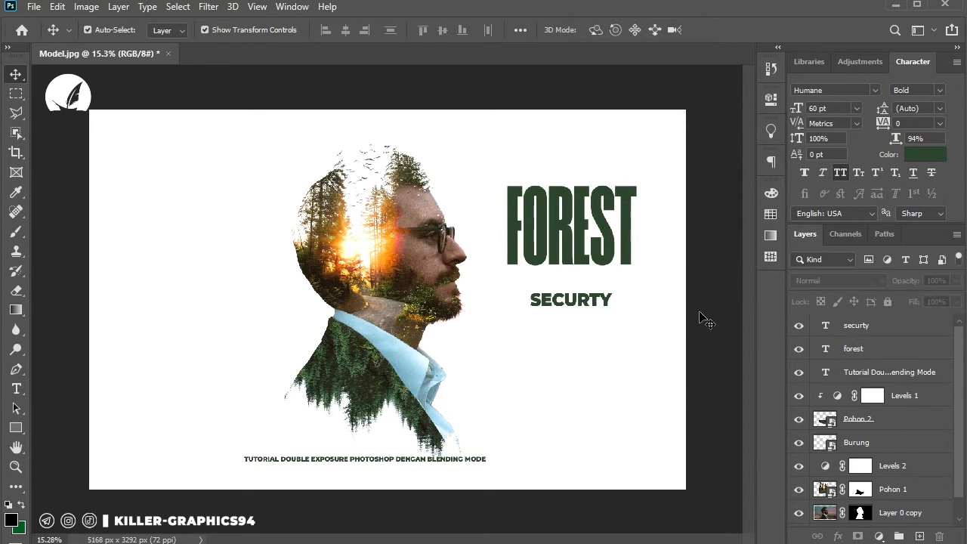
Duplicate the Pohon 2 tree layer over the FOREST text and bring the copy to the front of the layer stack.
scroll(619, 237, "up", 5)
scroll(645, 245, "right", 3)
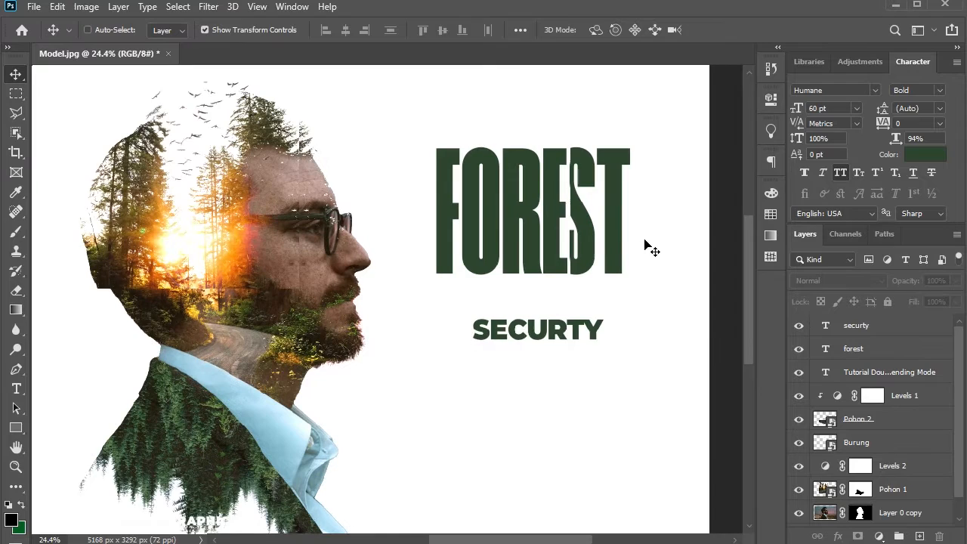
scroll(572, 236, "down", 1)
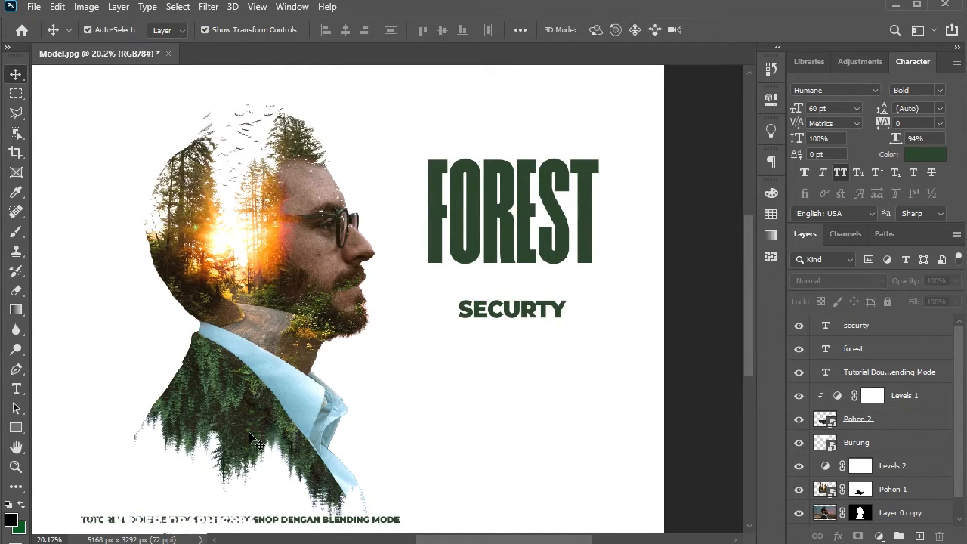
left_click_drag(252, 438, 517, 203)
key("ctrl+shift+bracketright")
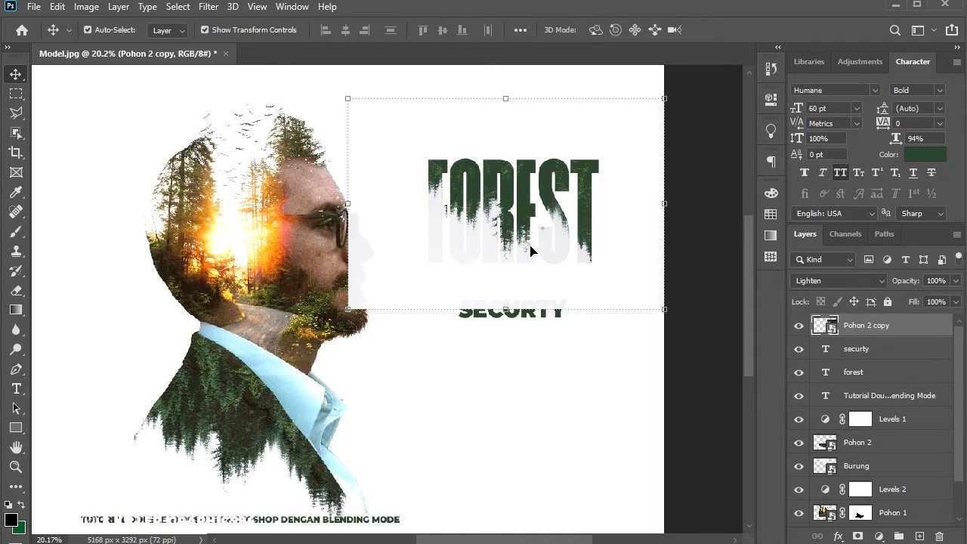
left_click_drag(496, 247, 496, 256)
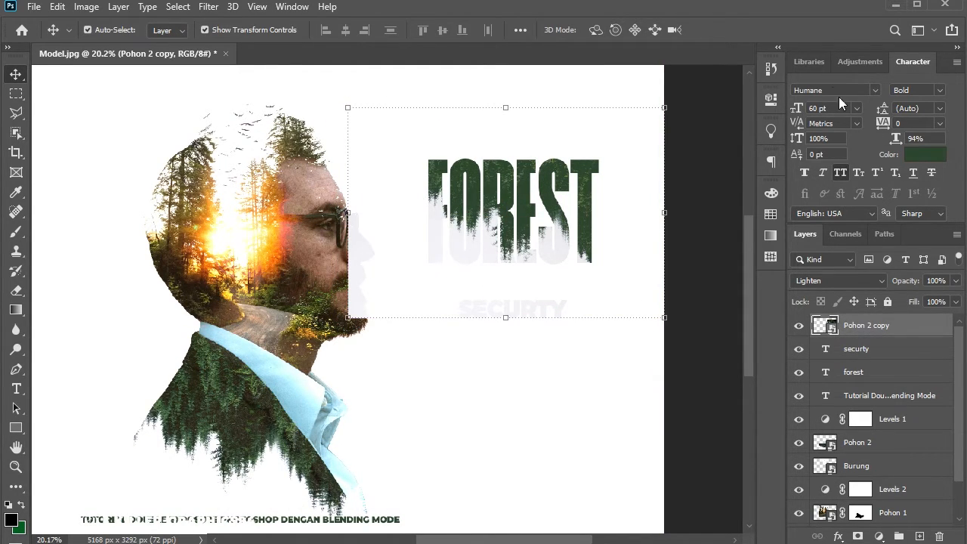
Set the FOREST text colour to black (000000).
left_click(881, 375)
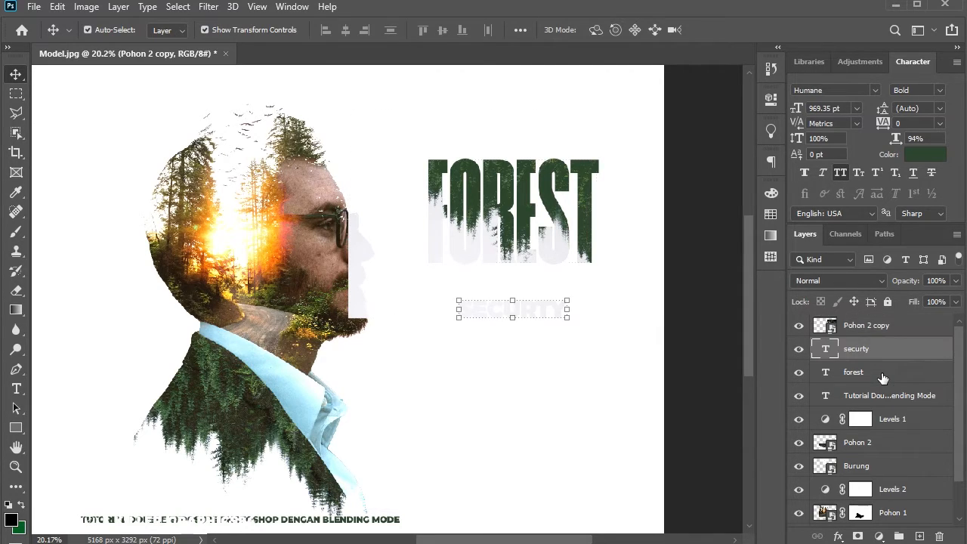
left_click(918, 155)
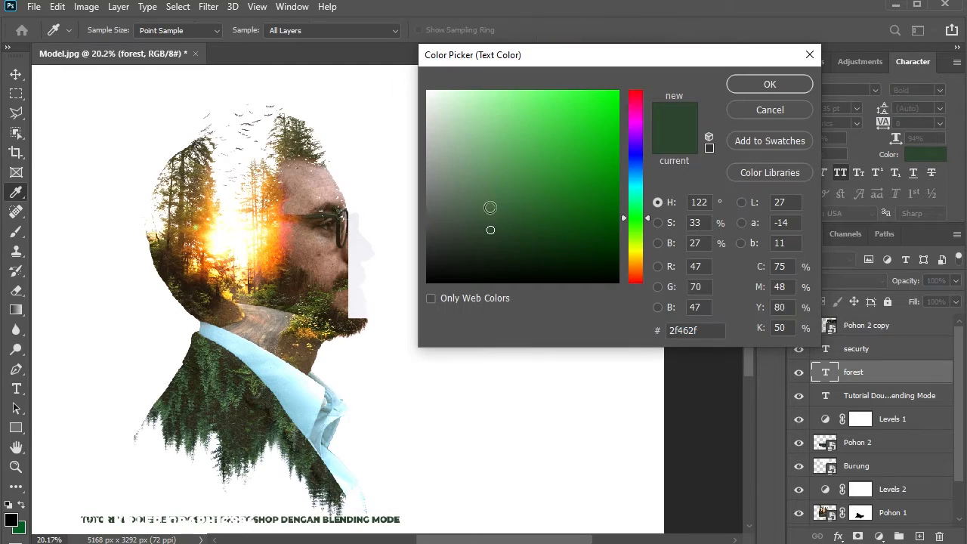
type("000000")
left_click(770, 85)
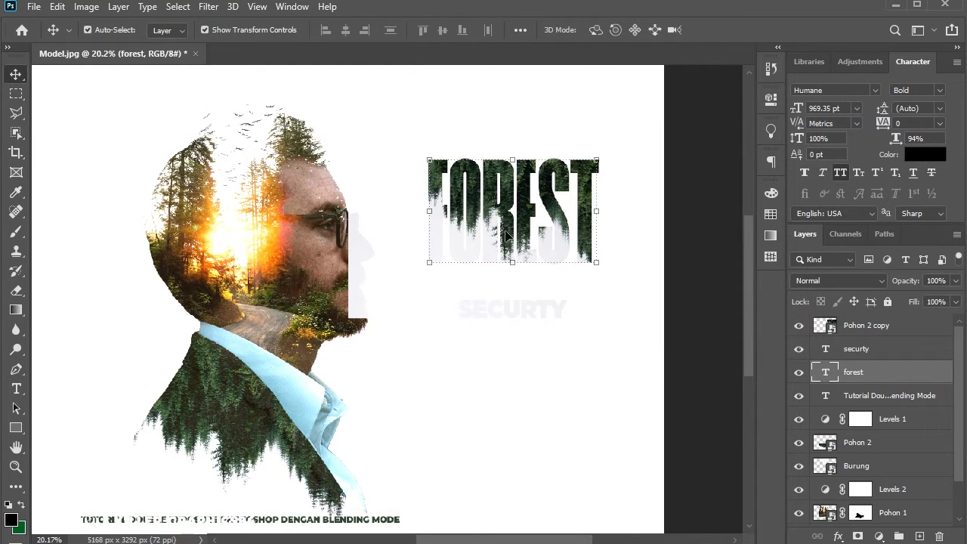
Lower the Pohon 2 copy slightly so the trees fill more of the FOREST letters, and deselect it.
mouse_move(506, 236)
left_mouse_down()
mouse_move(529, 216)
mouse_move(503, 239)
left_mouse_up()
left_click(610, 452)
left_click(594, 253)
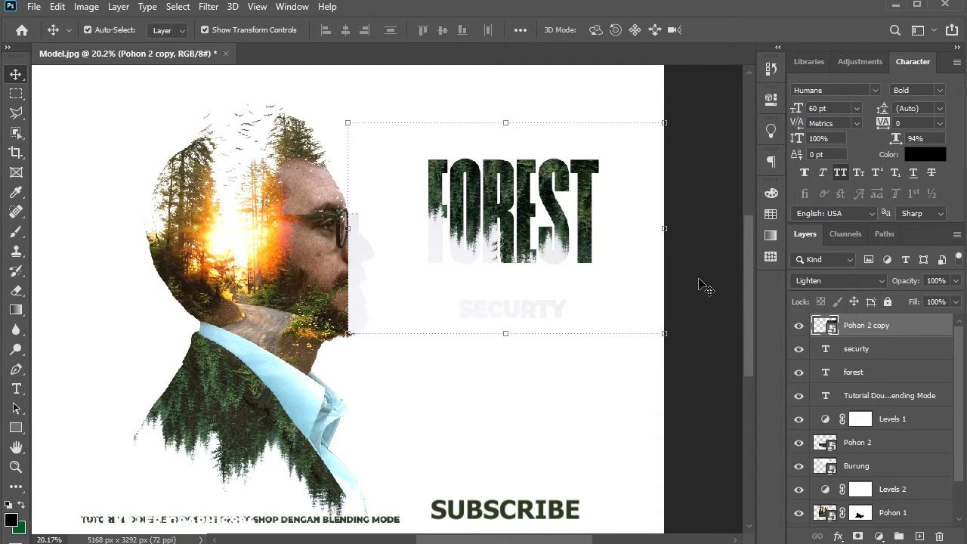
left_click(611, 277)
left_click(559, 311)
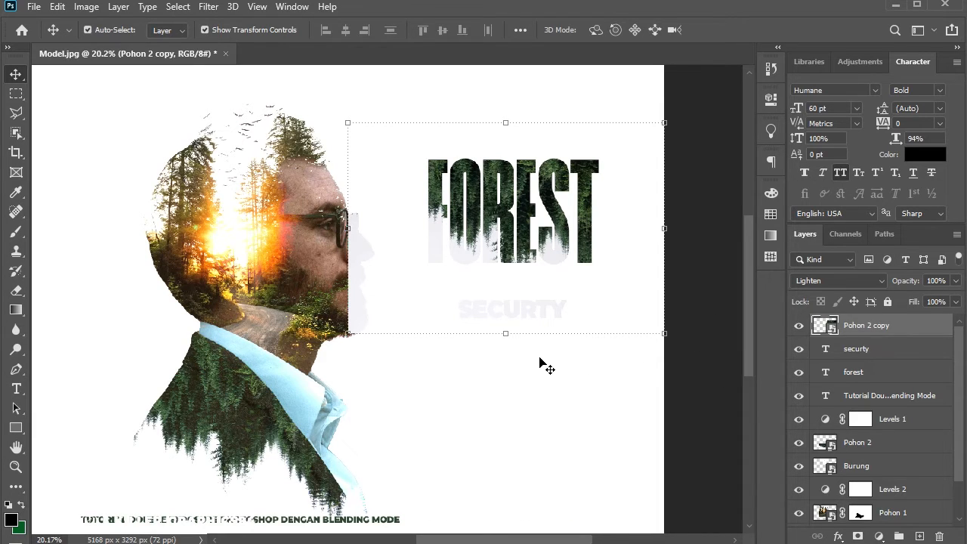
left_click(642, 405)
scroll(541, 210, "up", 5)
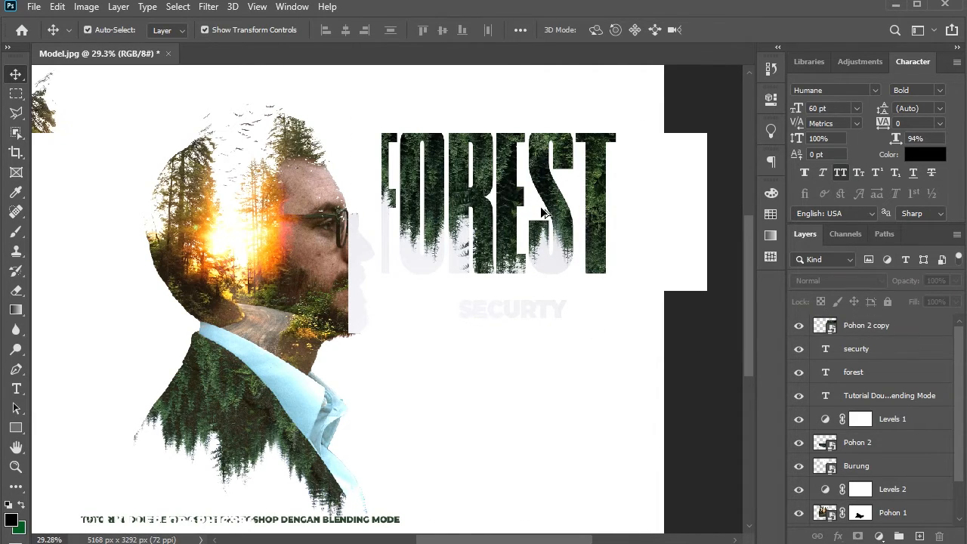
scroll(541, 210, "up", 1)
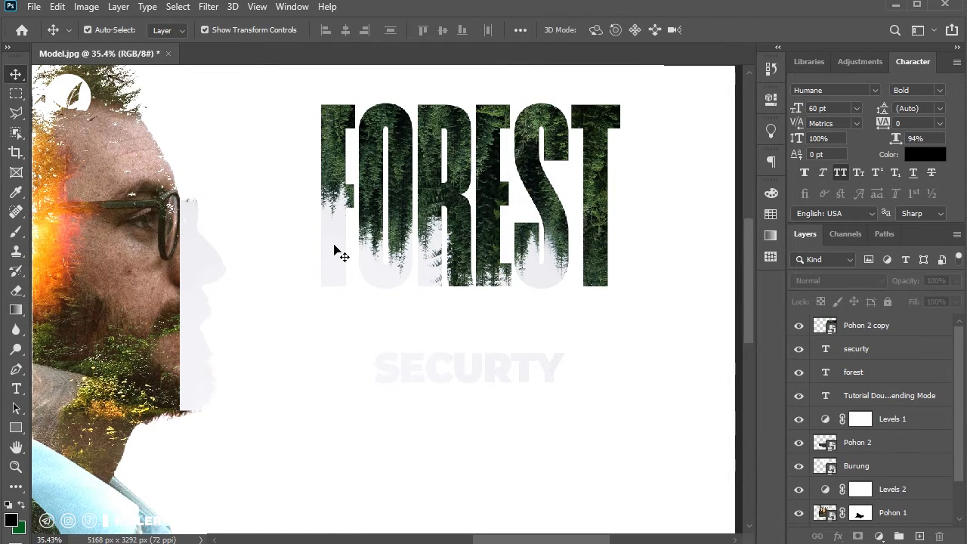
Move the Pohon 2 copy, securty and forest layers together to just below Layer 0 copy, above Color Fill 1.
left_click(408, 214)
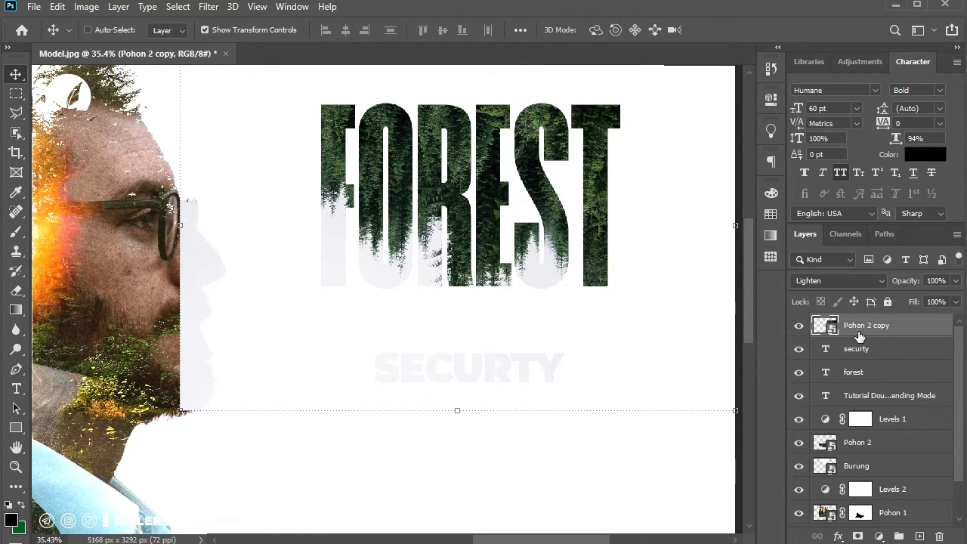
left_click(884, 372, "shift")
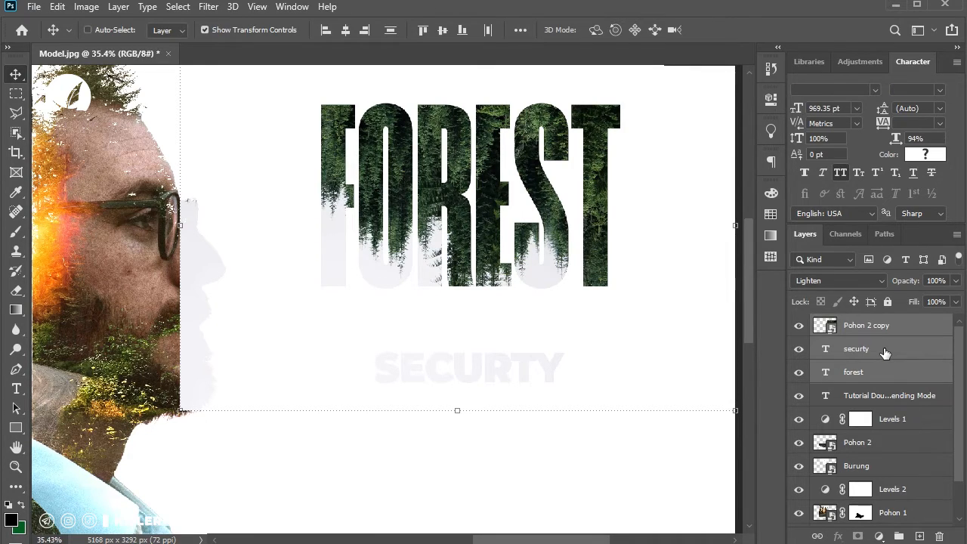
key("ctrl+bracketleft")
key("ctrl+bracketleft")
key("ctrl+bracketleft")
key("ctrl+bracketleft")
key("ctrl+bracketleft")
key("ctrl+bracketleft")
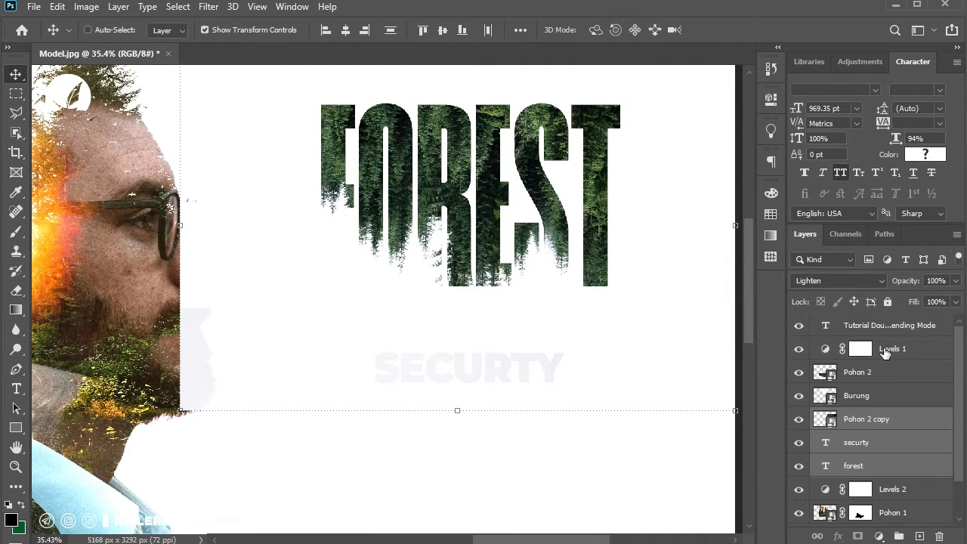
key("ctrl+bracketleft")
key("ctrl+bracketleft")
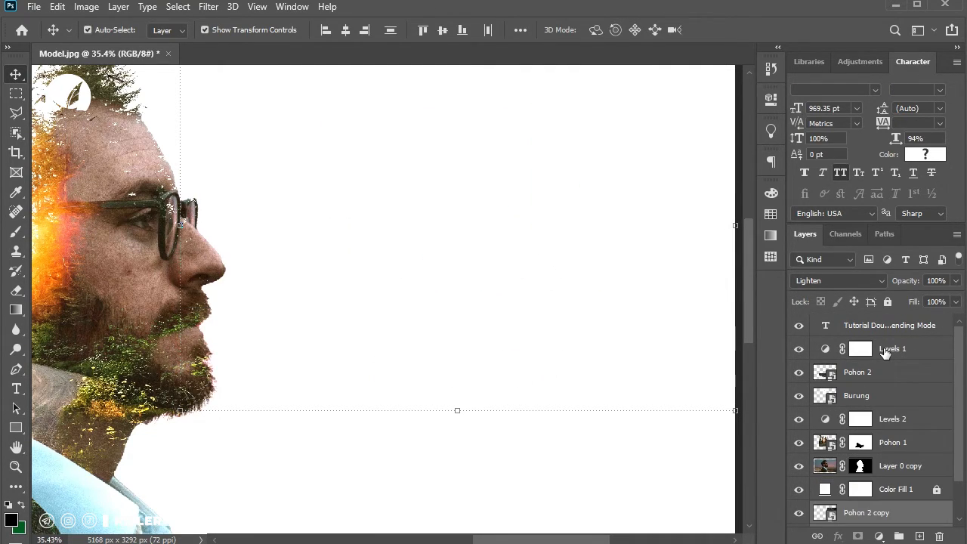
key("ctrl+bracketright")
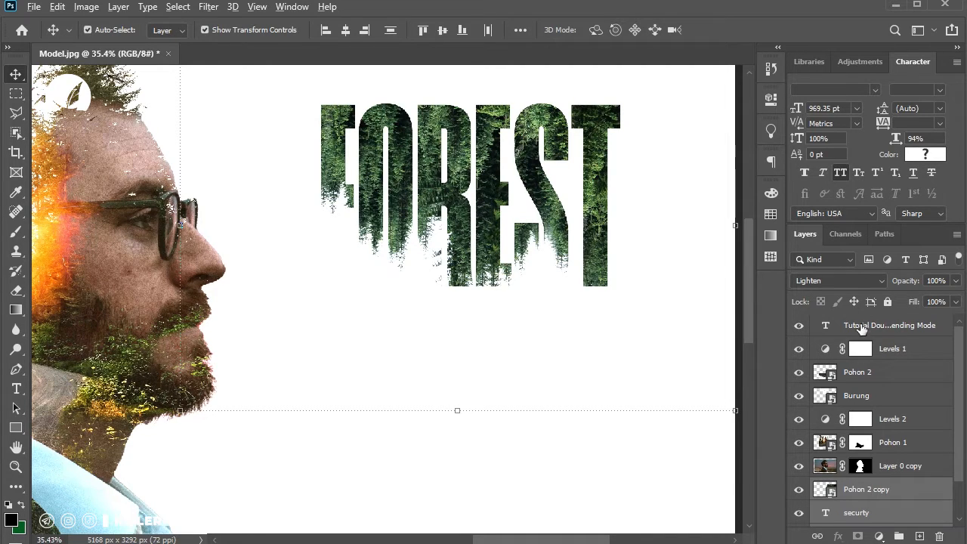
Shift the Pohon 2 copy sideways toward the face so its trees cover the FOREST letters more evenly.
scroll(469, 257, "down", 3)
left_click(695, 428)
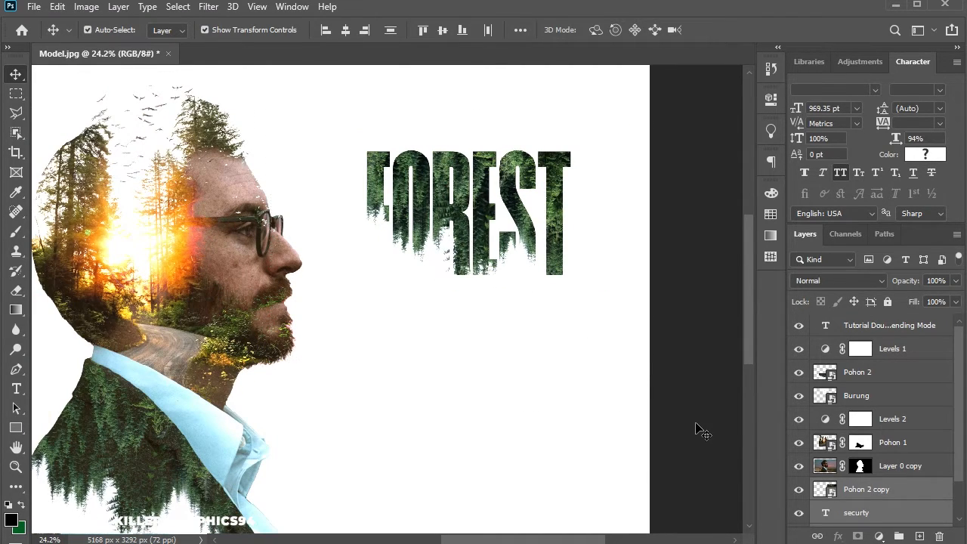
left_click_drag(468, 226, 427, 225)
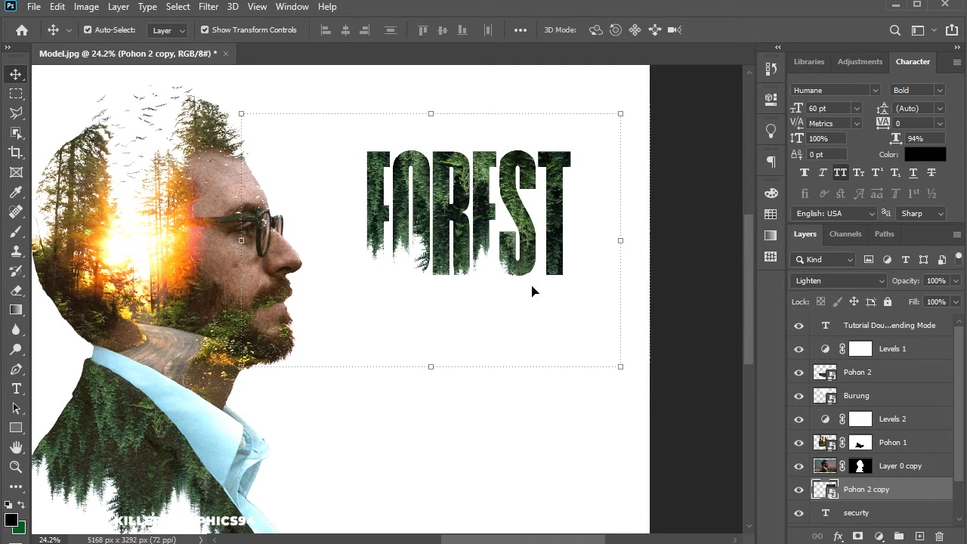
Move the securty text layer up the stack to directly above Layer 0 copy.
scroll(891, 492, "down", 1)
left_click(889, 492)
key("ctrl+bracketright")
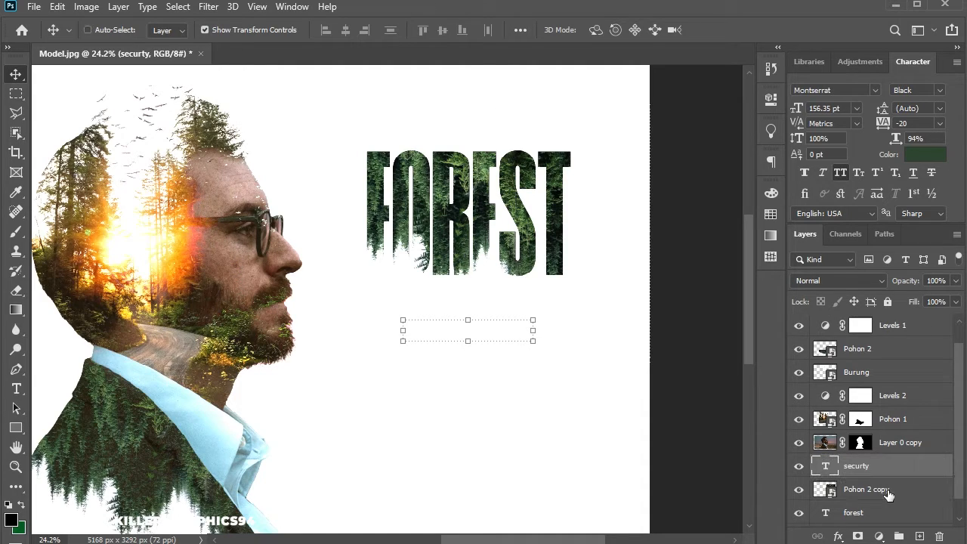
key("ctrl+bracketright")
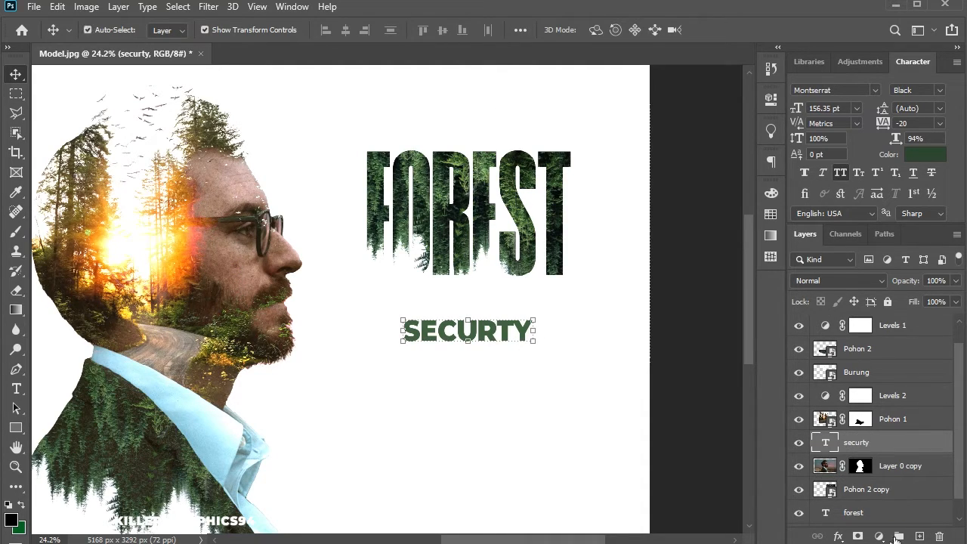
Enlarge the SECURTY text to about 243 pt and fit it to FOREST's width directly beneath that word.
left_click_drag(527, 325, 564, 293)
left_click_drag(443, 300, 368, 296)
key("Return")
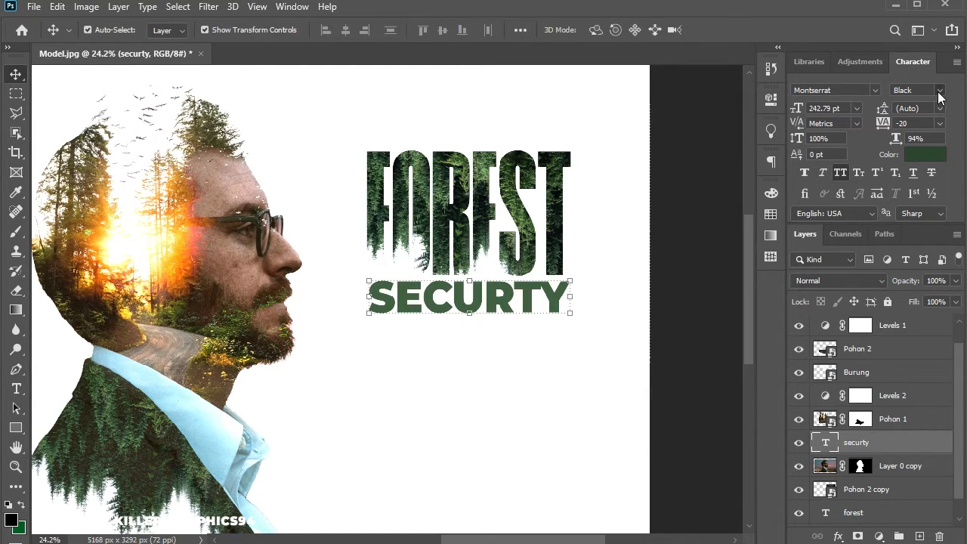
Set the SECURTY text's tracking to 0 and its colour to black.
left_click(939, 94)
left_click(939, 94)
left_click(939, 124)
left_click(910, 212)
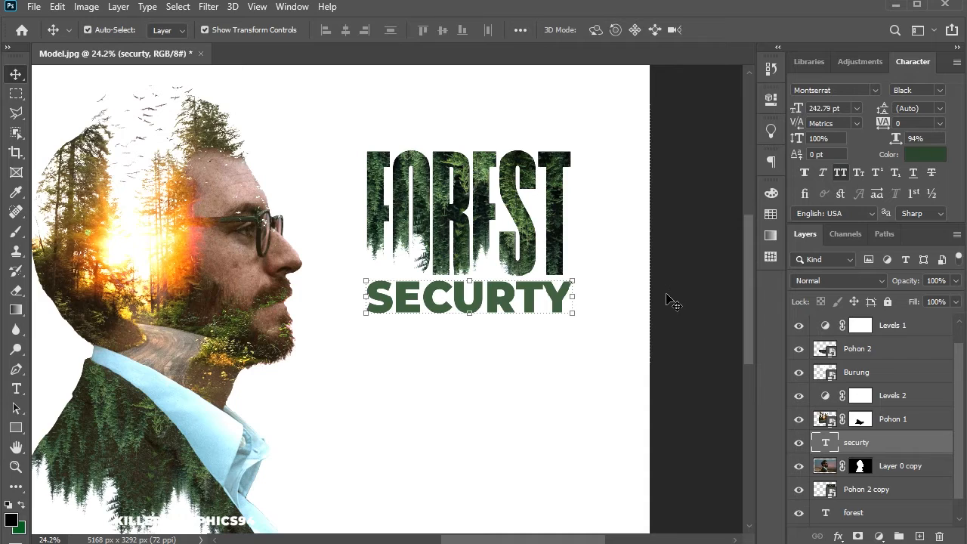
left_click(554, 303)
type("000000")
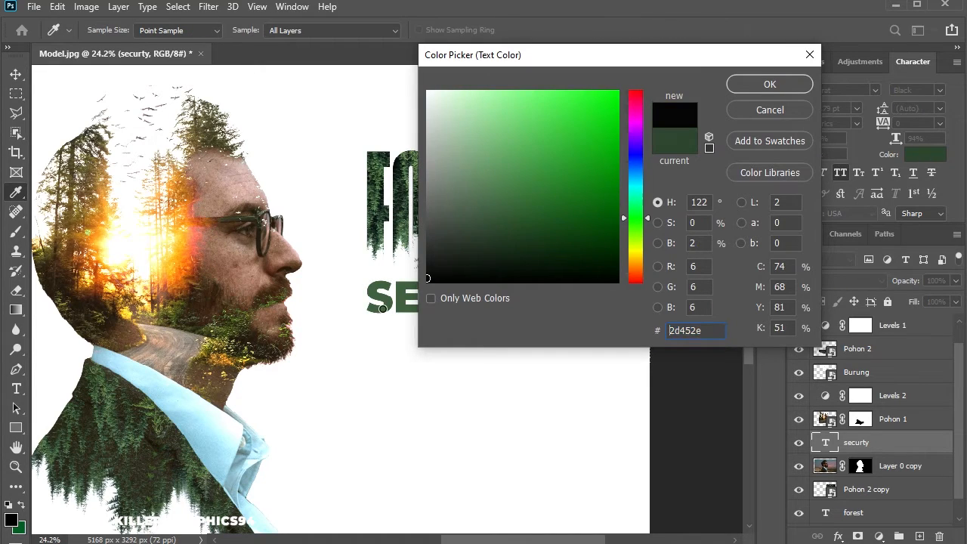
key("Return")
Duplicate the Pohon 1 forest layer and place the copy over the FOREST SECURTY title.
left_click(139, 256)
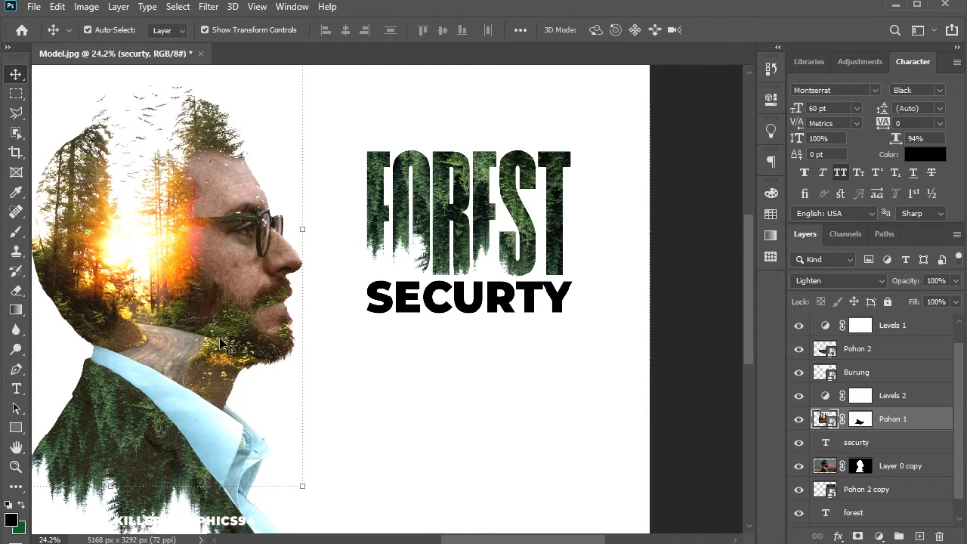
left_click_drag(222, 344, 511, 301)
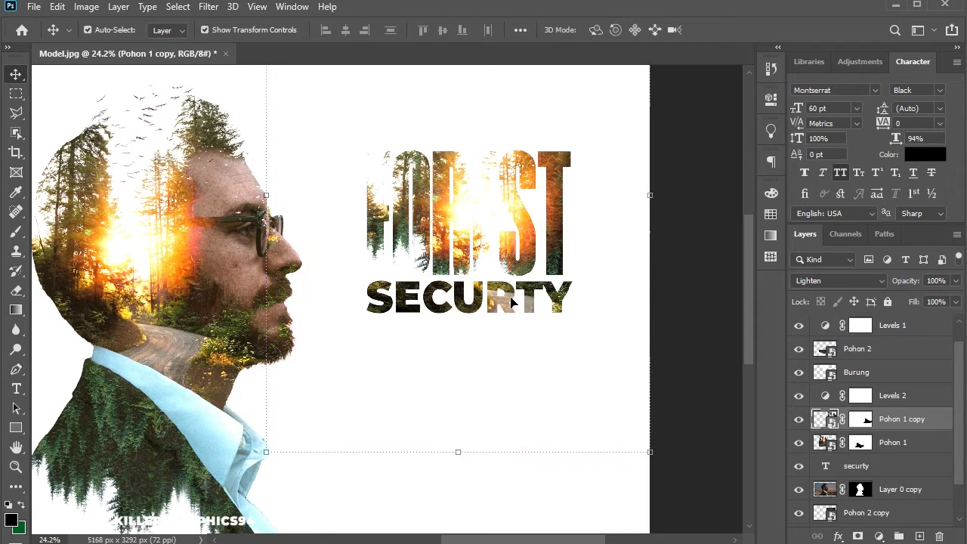
left_click_drag(491, 234, 489, 405)
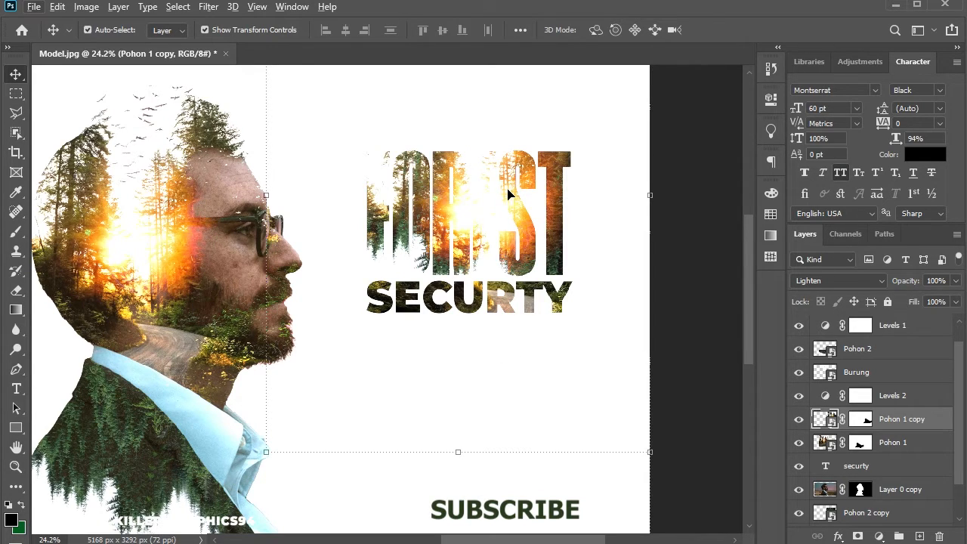
Delete the Pohon 1 copy's layer mask and reposition the copy so its sunlit trees fill the SECURTY letters.
left_click_drag(515, 204, 495, 134)
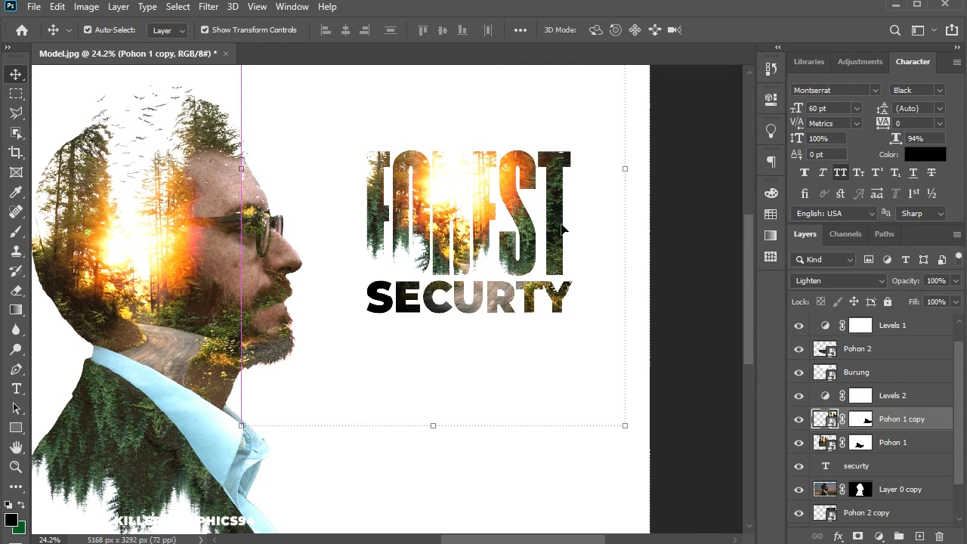
left_click_drag(872, 418, 939, 536)
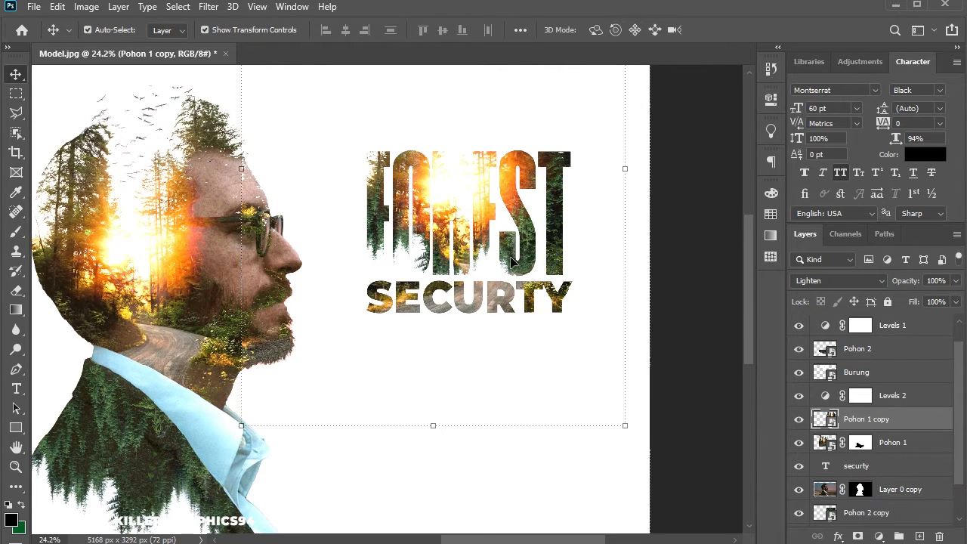
left_click_drag(505, 233, 468, 272)
Move the Pohon 1 copy and securty layers together to between Layer 0 copy and Pohon 2 copy.
left_click(909, 446, "ctrl")
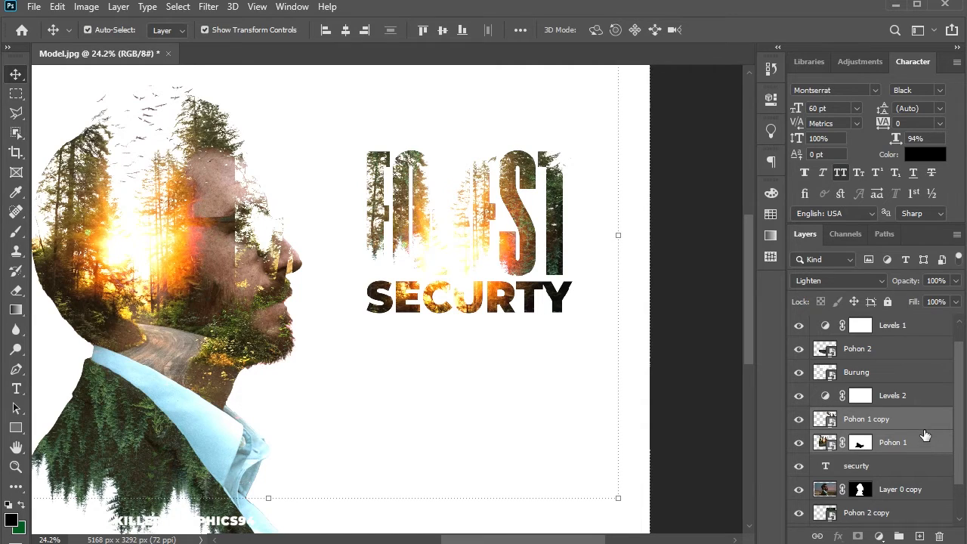
left_click(925, 436, "ctrl")
left_click(907, 473, "ctrl")
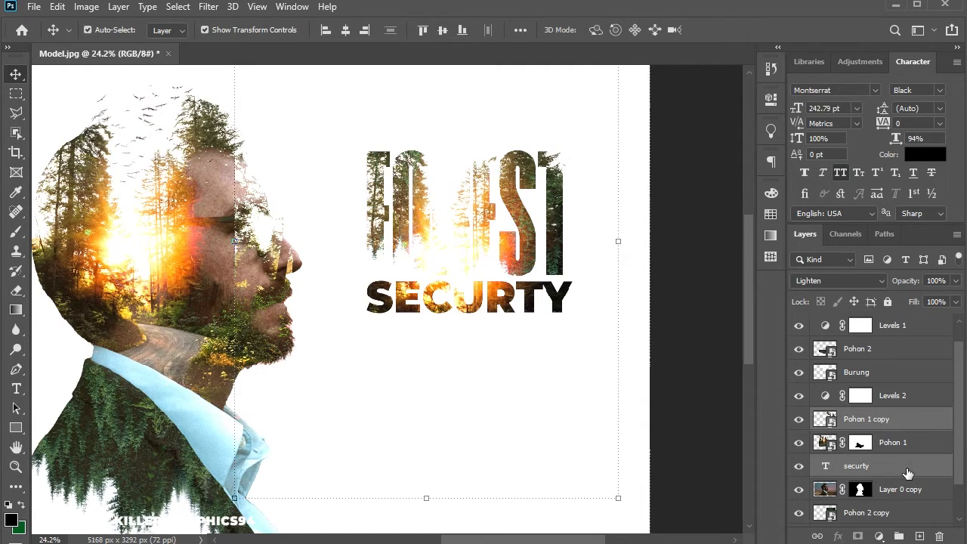
key("ctrl+[")
key("ctrl+[")
key("ctrl+[")
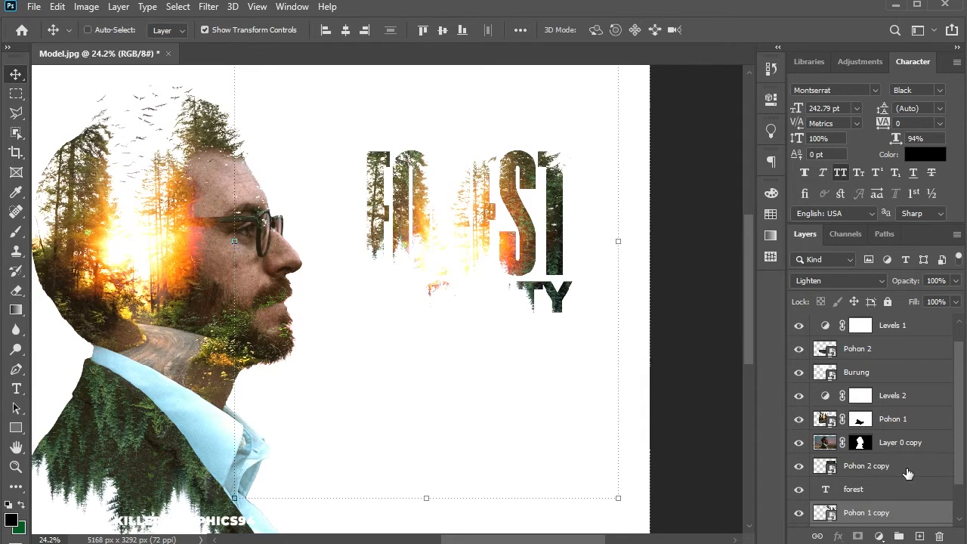
key("ctrl+]")
key("ctrl+[")
key("ctrl+]")
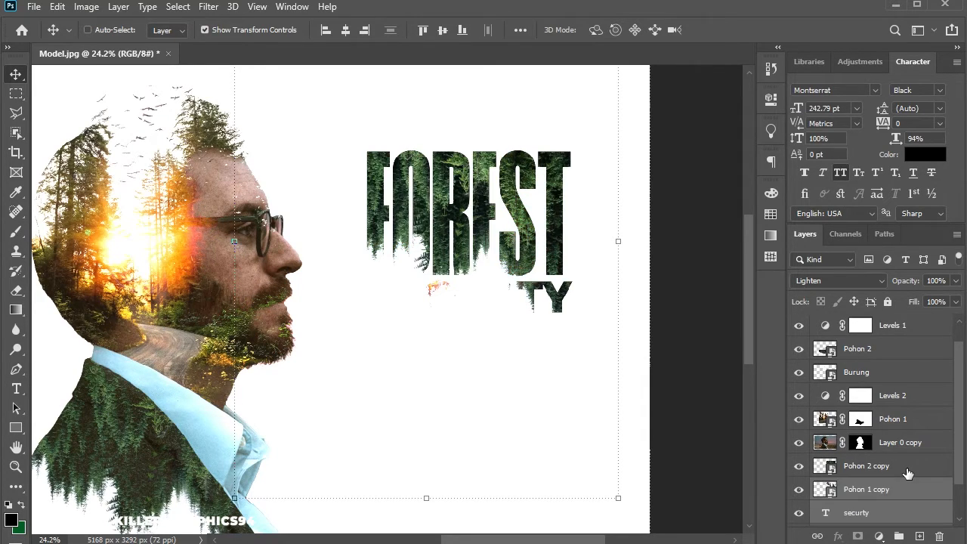
key("ctrl+]")
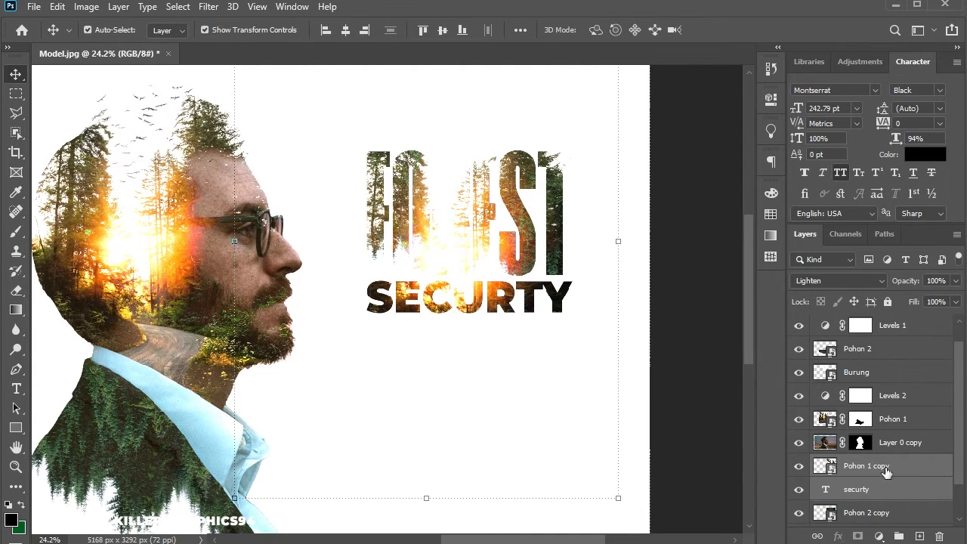
Add a layer mask to the Pohon 1 copy alone.
left_click(912, 470)
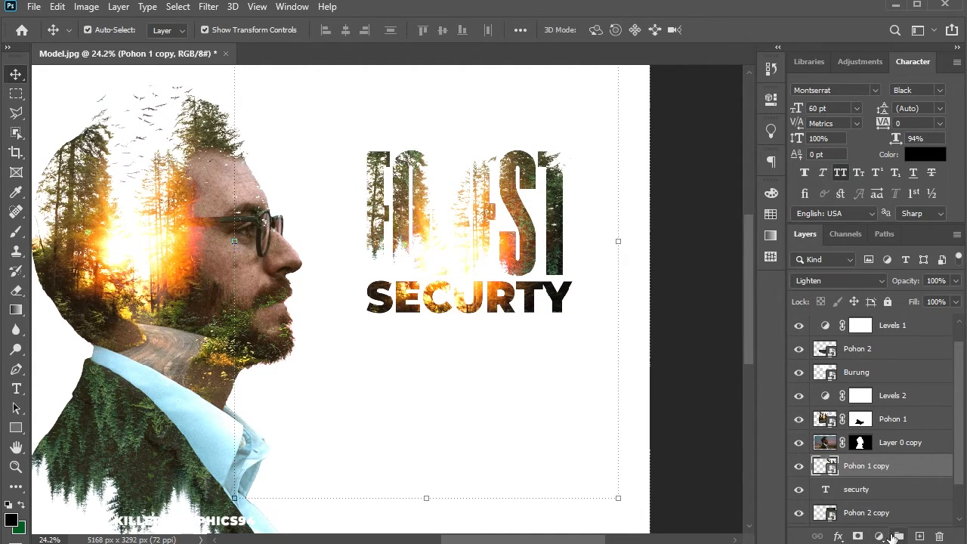
left_click(858, 536)
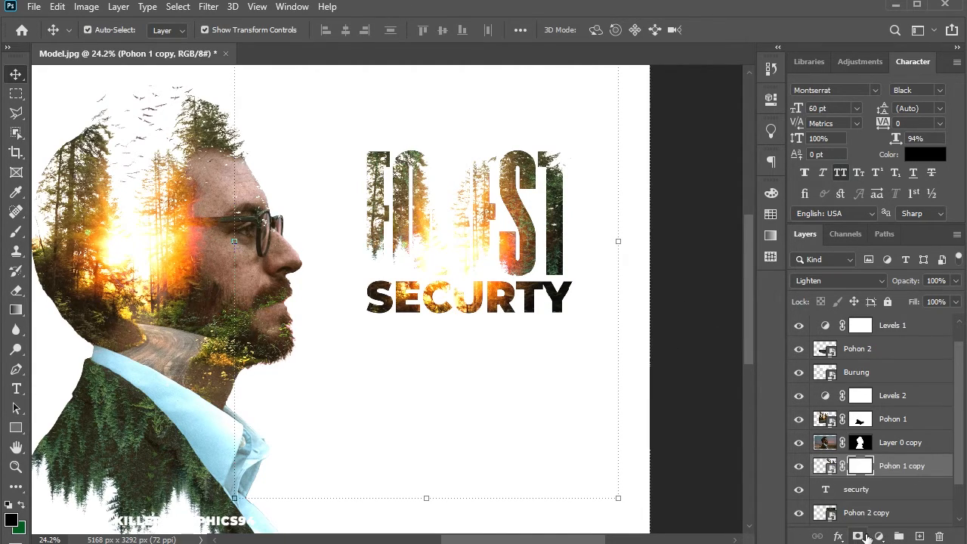
Set up the Brush tool at 700 px and load the outline of the securty text layer as a selection.
left_click(17, 231)
key("bracketright")
key("bracketright")
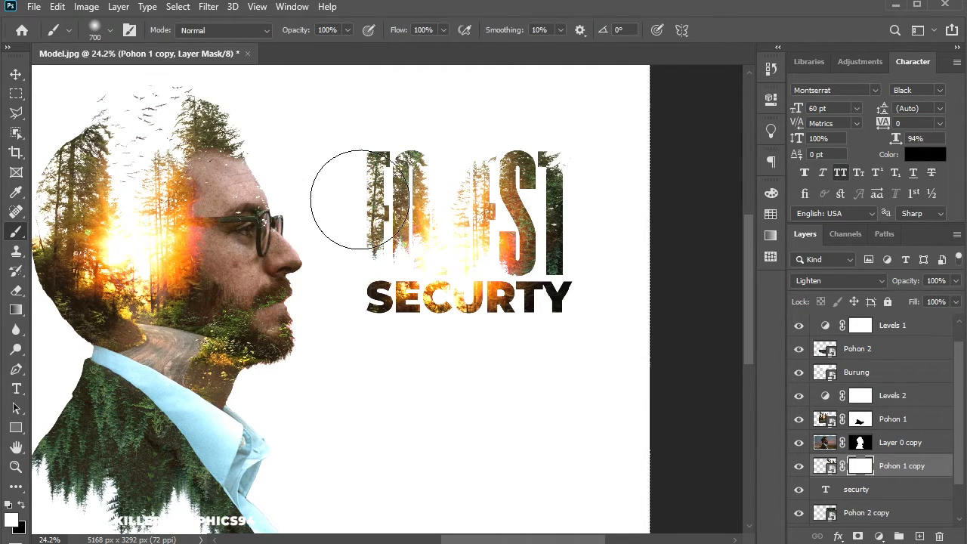
left_click(824, 490)
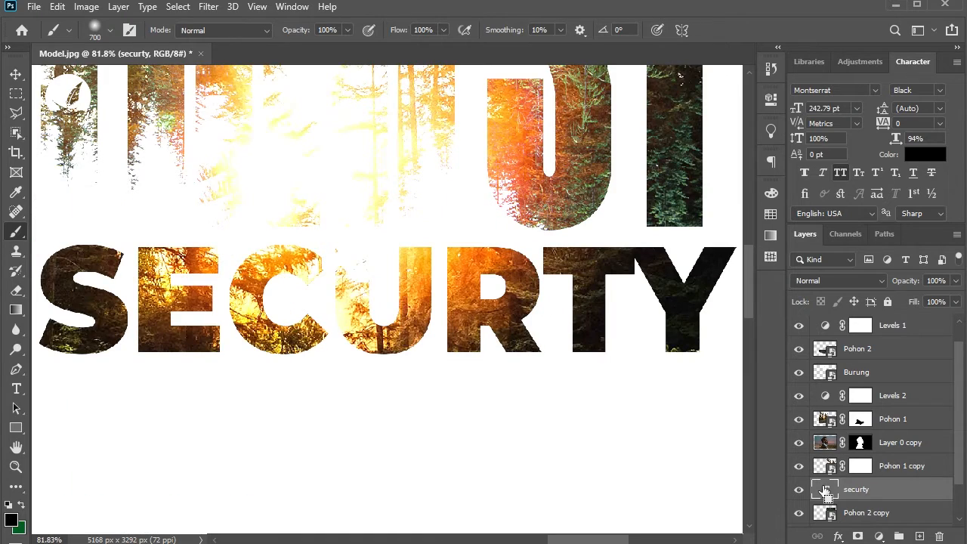
scroll(429, 313, "down", 3)
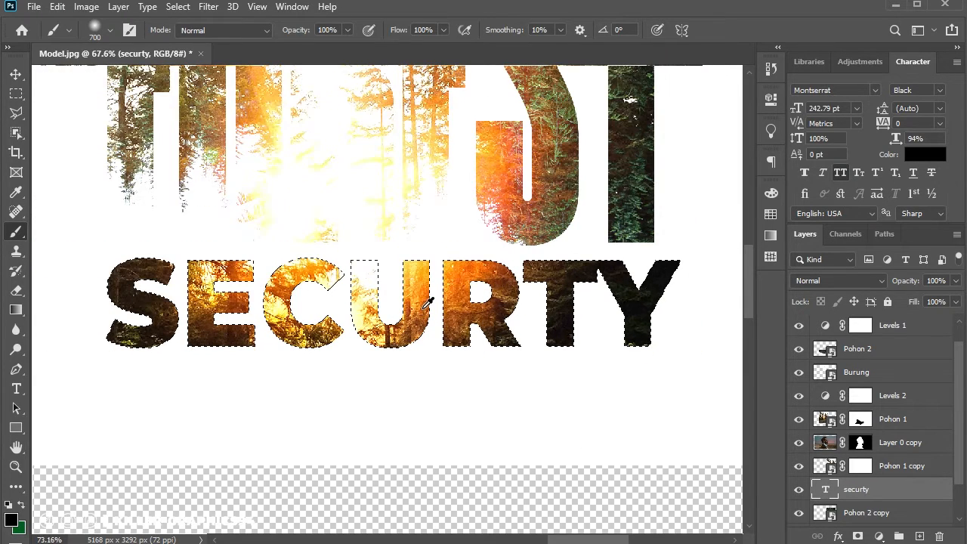
scroll(438, 296, "down", 1)
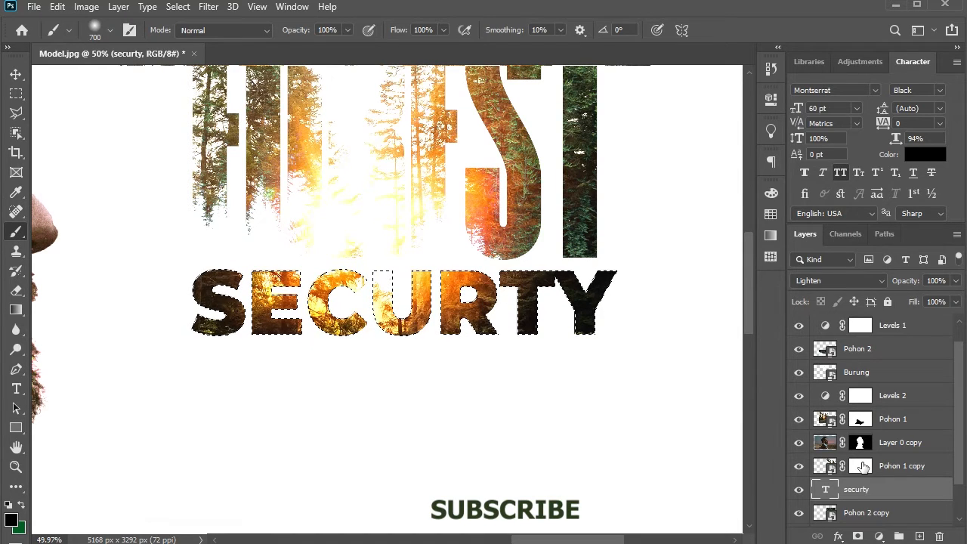
Invert the selection and paint black on the Pohon 1 copy mask to hide its sunlit trees inside the FOREST letters.
left_click(863, 467)
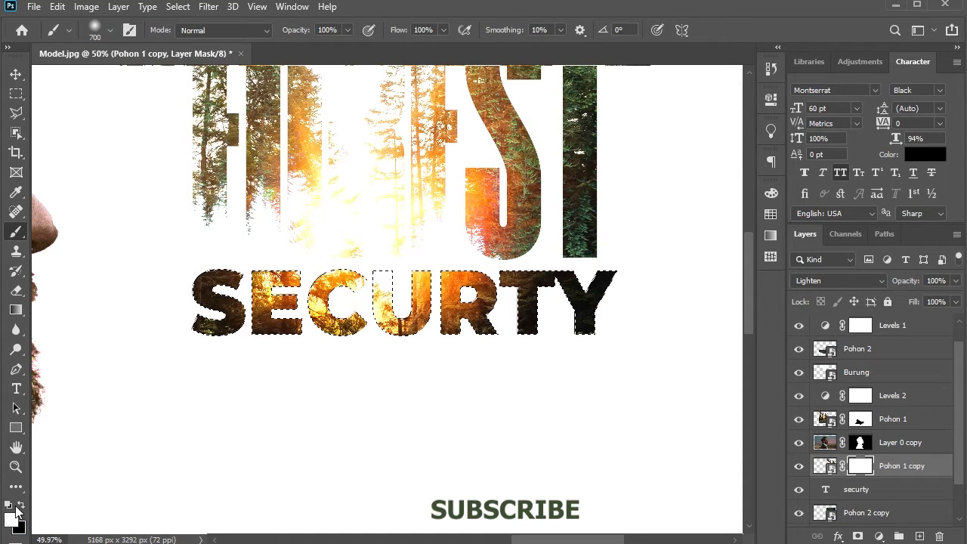
key("x")
scroll(347, 266, "down", 2)
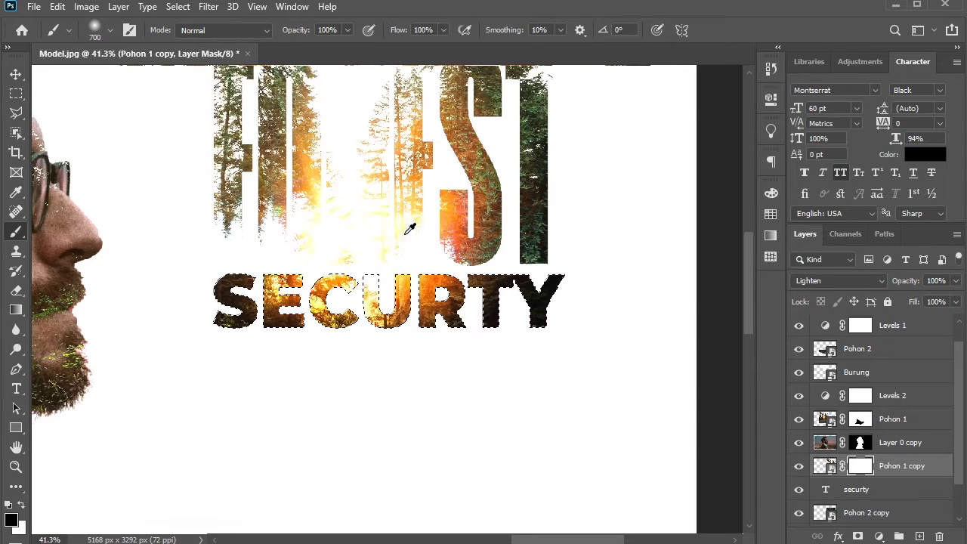
scroll(406, 226, "up", 6)
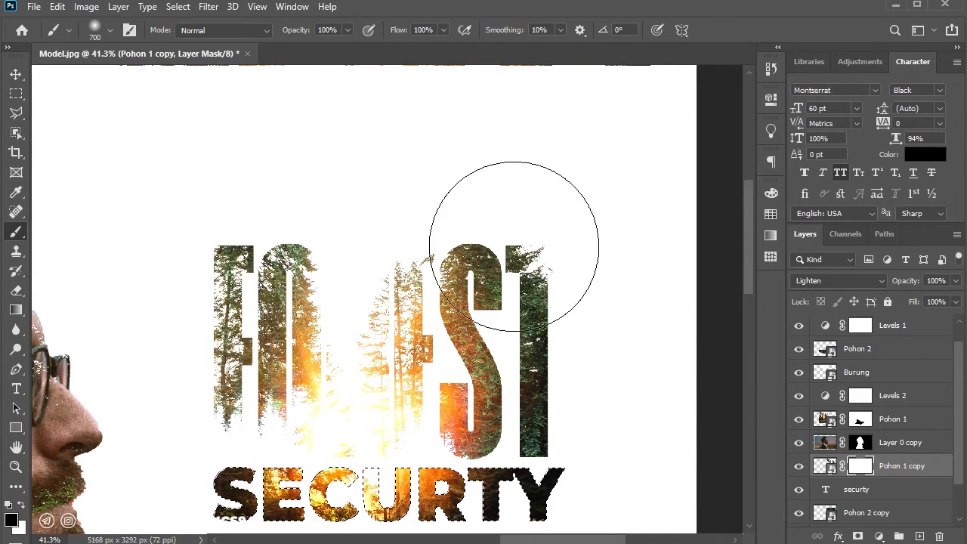
scroll(287, 281, "up", 2)
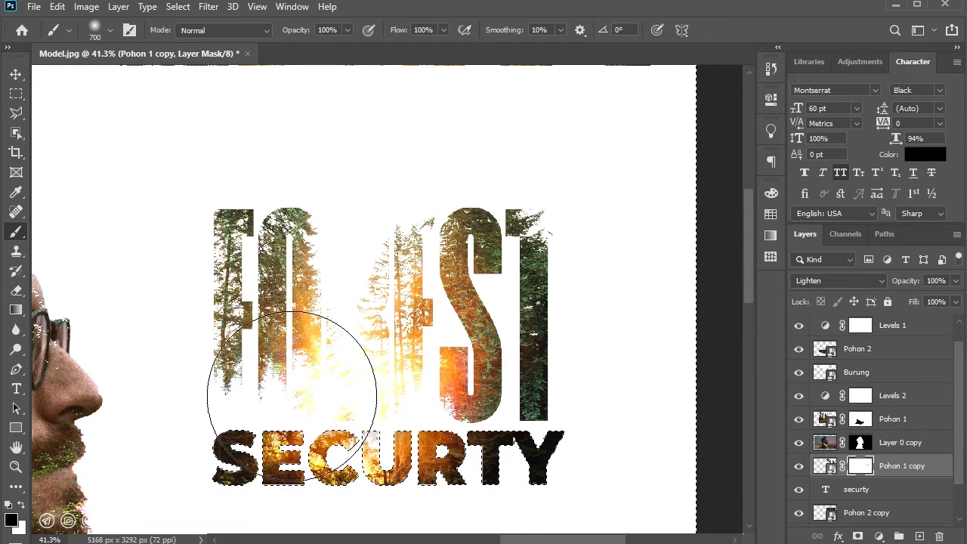
mouse_move(292, 394)
left_mouse_down()
mouse_move(356, 315)
mouse_move(479, 302)
mouse_move(414, 256)
mouse_move(277, 231)
mouse_move(506, 229)
mouse_move(575, 297)
mouse_move(403, 346)
mouse_move(232, 351)
mouse_move(556, 349)
mouse_move(231, 385)
mouse_move(195, 363)
mouse_move(441, 348)
left_mouse_up()
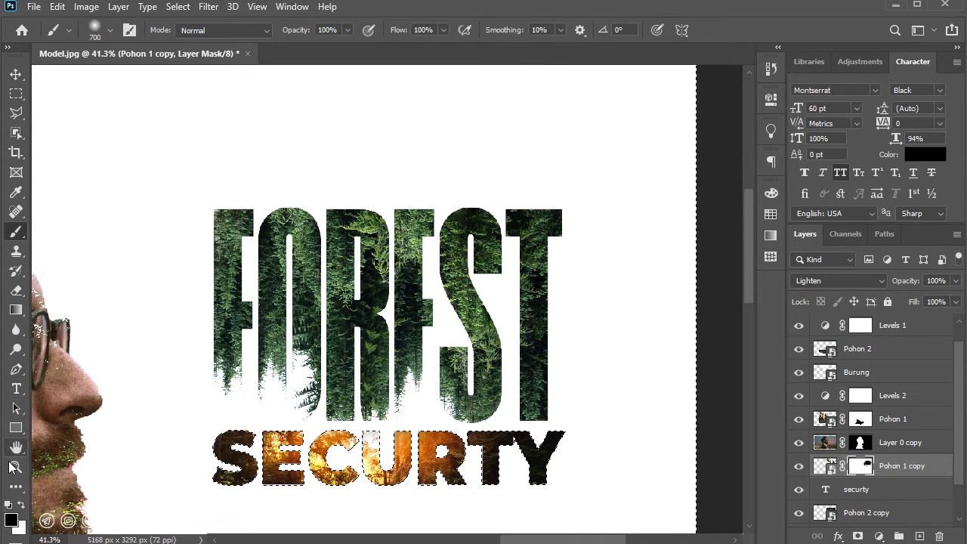
Try revealing the sunlit trees in the middle of FOREST with white at 28% opacity and an 1100 px brush, and undo it.
key("x")
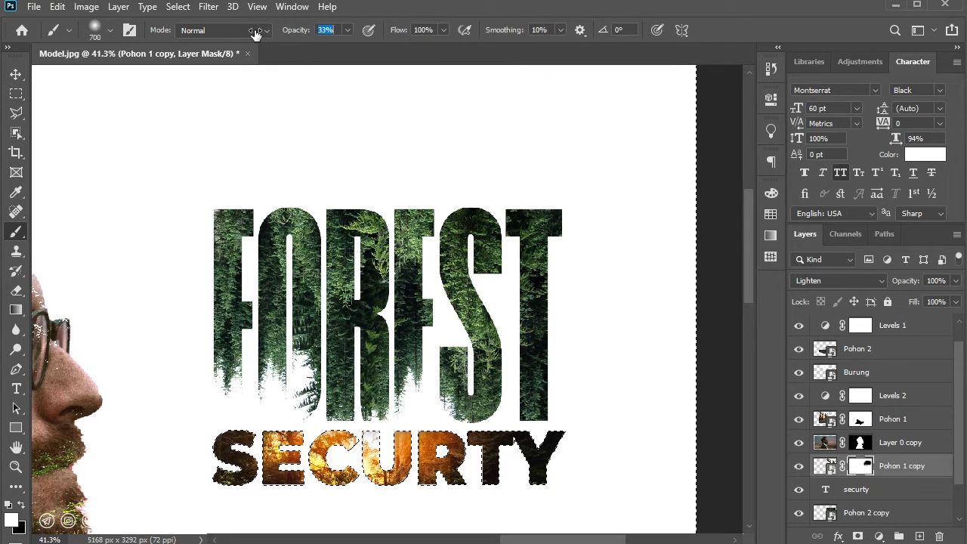
left_click_drag(252, 33, 250, 33)
key("bracketright")
key("bracketright")
key("bracketright")
key("bracketright")
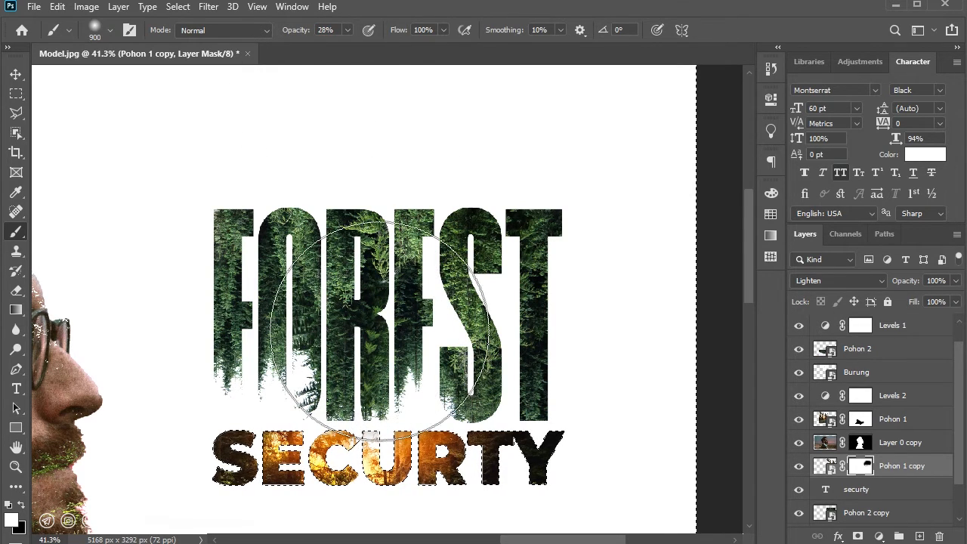
left_click(373, 316)
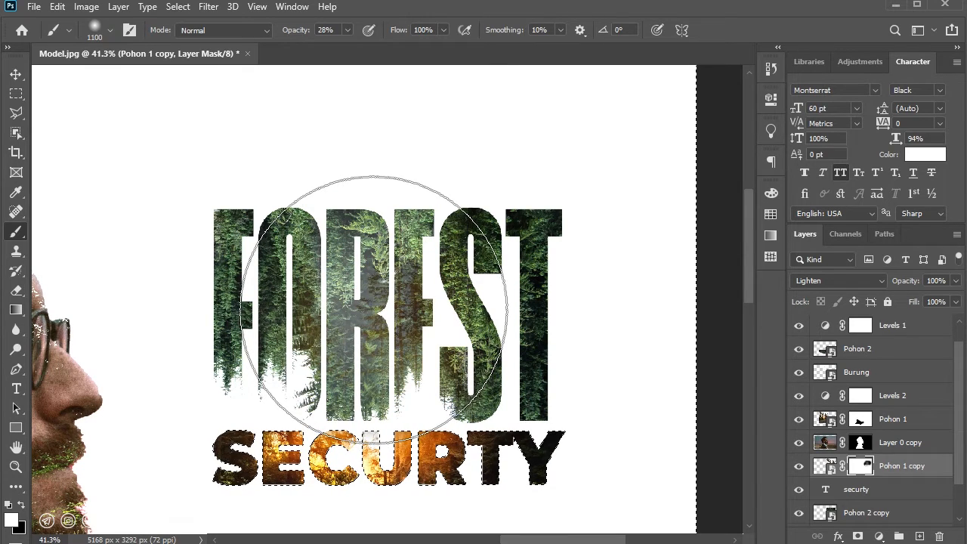
left_click(374, 311)
key("ctrl+z")
Paint white on the Pohon 1 copy mask with a 700 px brush at 69% opacity to reveal sunlight in FOREST's lower middle.
key("bracketleft")
key("bracketleft")
key("bracketleft")
key("bracketleft")
key("bracketleft")
key("bracketleft")
key("bracketleft")
key("bracketleft")
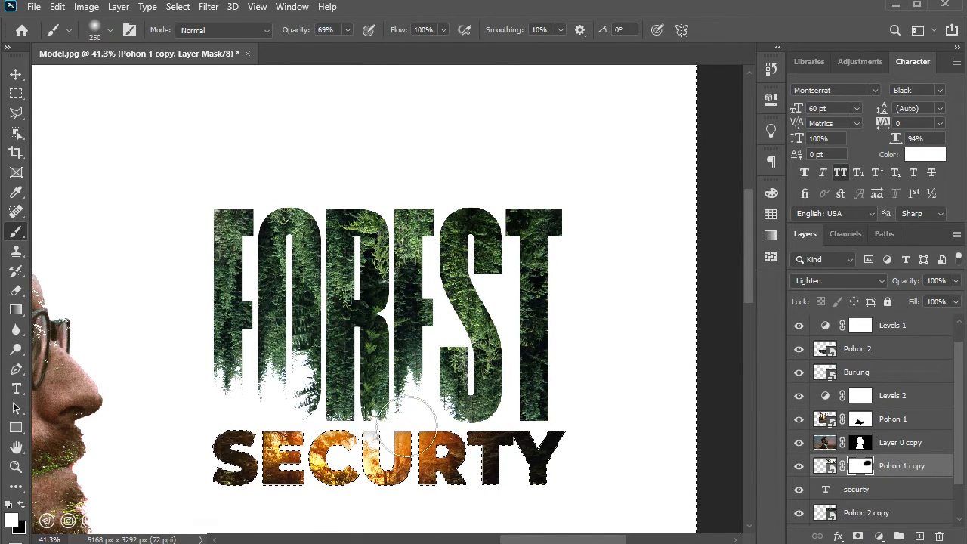
key("bracketright")
key("bracketright")
left_click(372, 424)
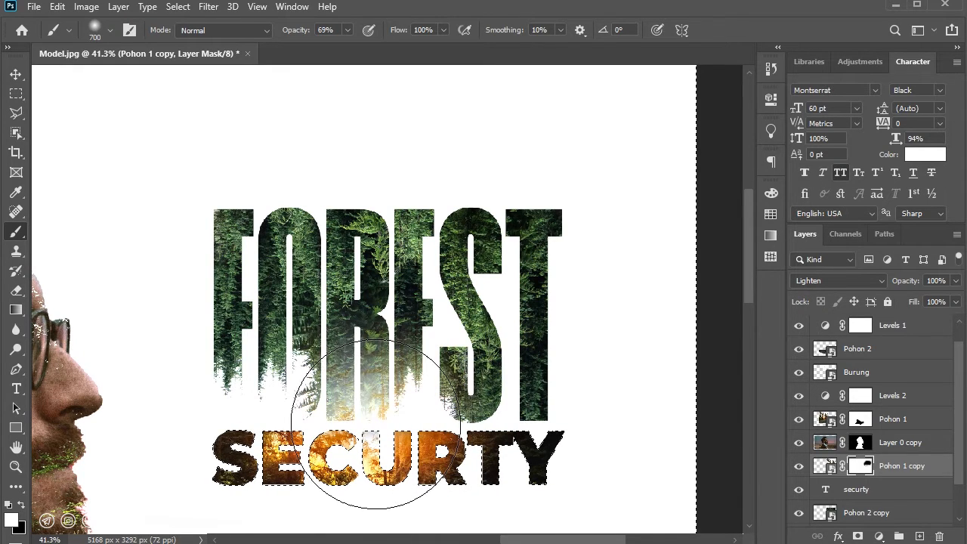
left_click(370, 332)
Switch to the Move tool and clear the pixel selection and the layer selection.
scroll(357, 307, "down", 3)
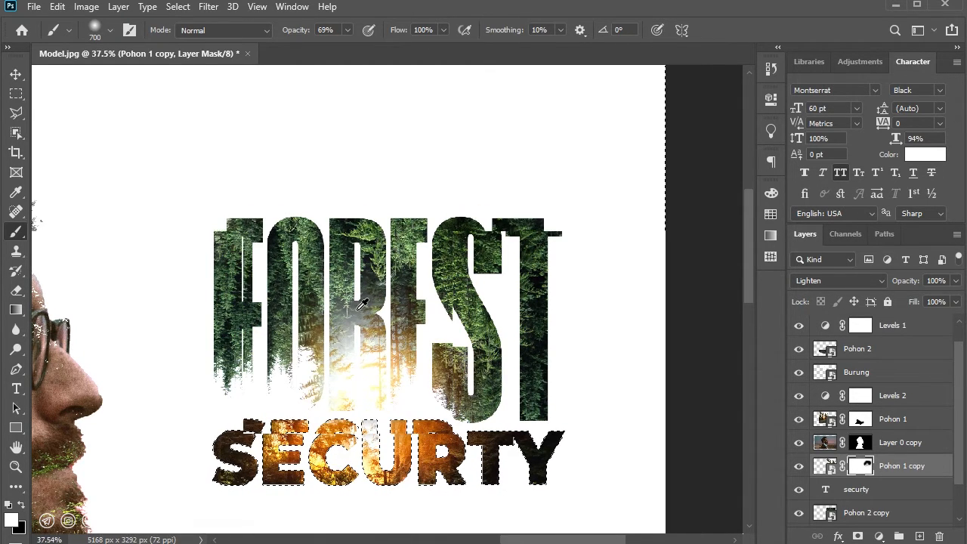
scroll(504, 257, "down", 1)
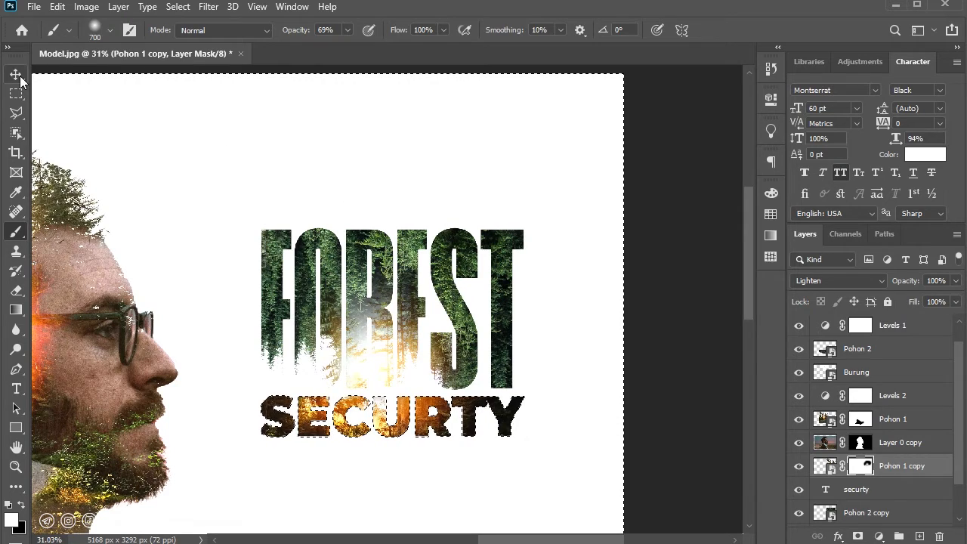
left_click(15, 74)
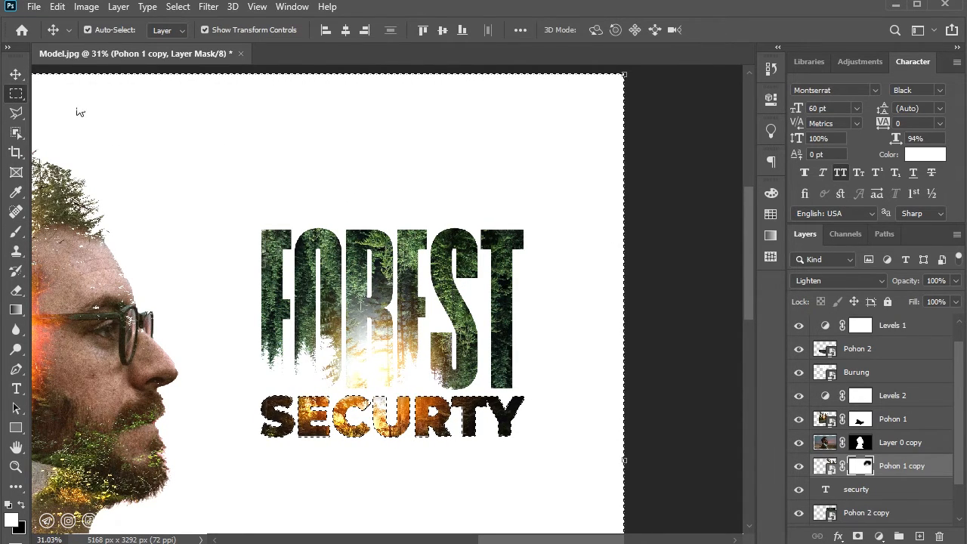
key("v")
scroll(507, 214, "down", 5)
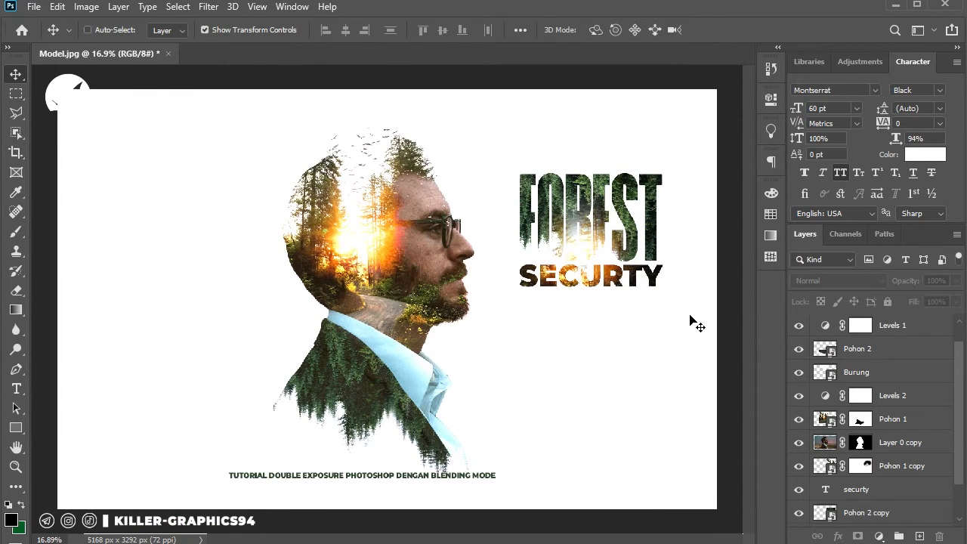
Try shifting the Pohon 1 copy image toward the man's face within the title, and revert the move.
left_click_drag(600, 251, 562, 224)
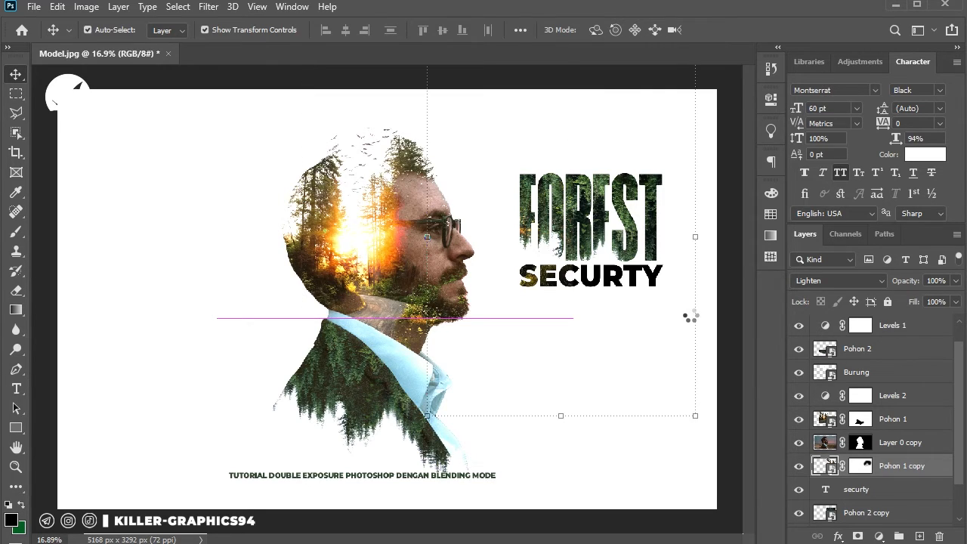
left_click_drag(689, 317, 691, 319)
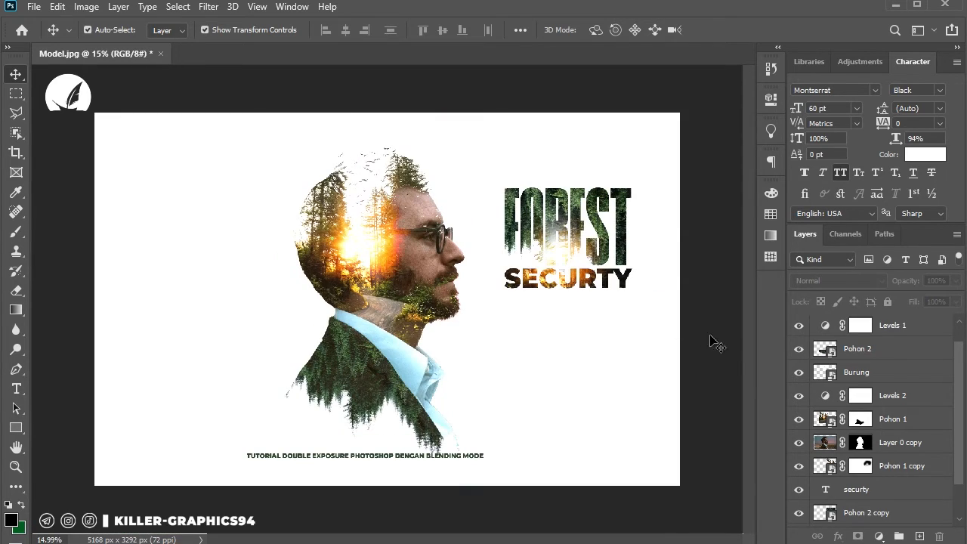
Select Layer 0 copy together with the title's Pohon 1 copy, securty and Pohon 2 copy layers and scale them to 112.72%.
left_click_drag(710, 342, 574, 182)
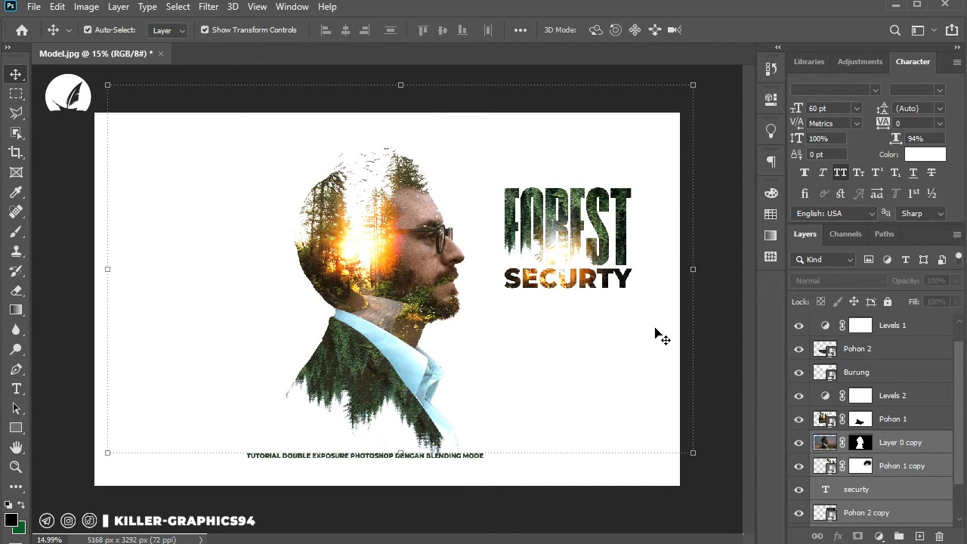
left_click_drag(493, 454, 490, 503)
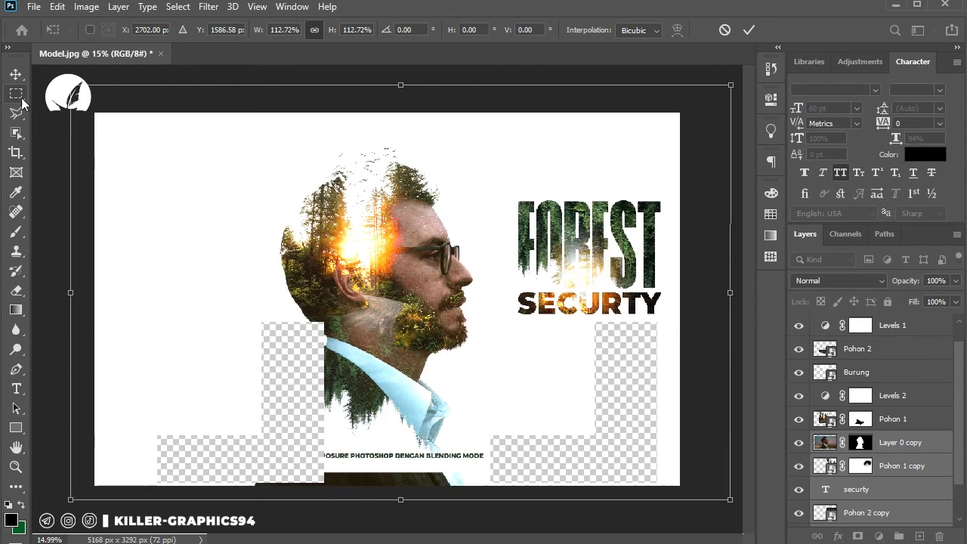
left_click(16, 74)
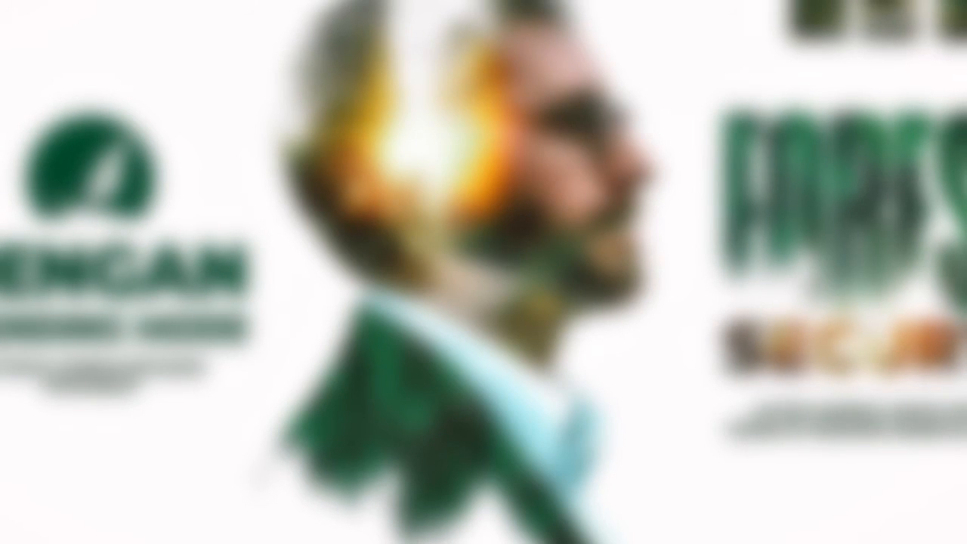